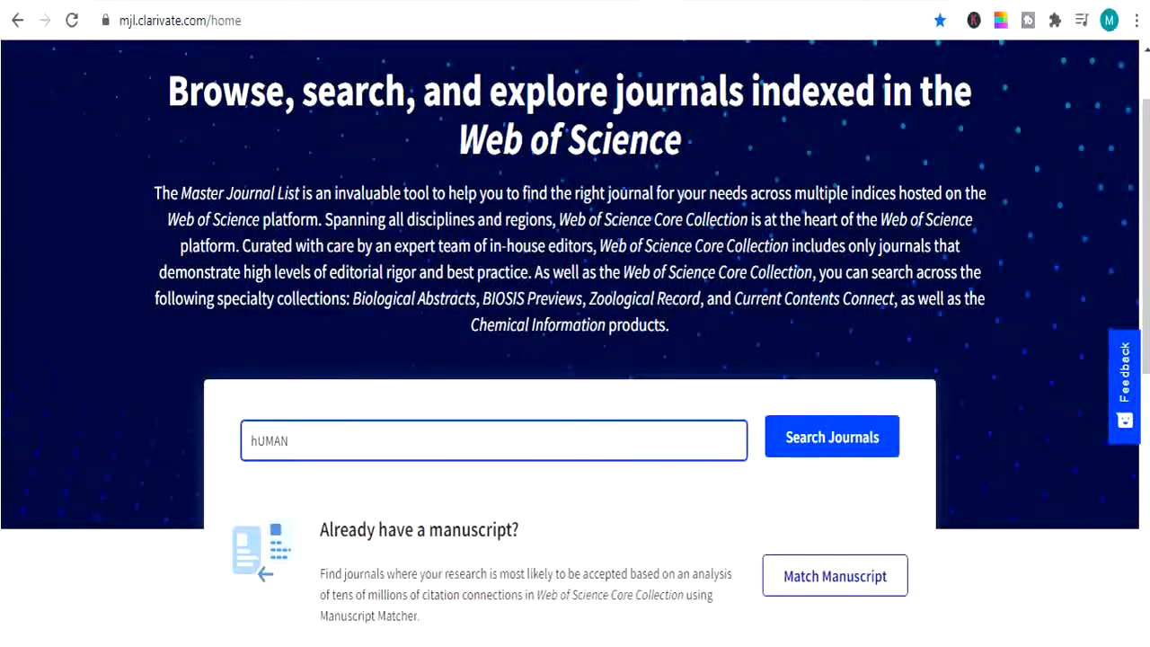
- Enter the search term 'humans RESOURCES mNAGEMENT', accepting the 'humans' spelling suggestion
scroll(817, 398, "up", 2)
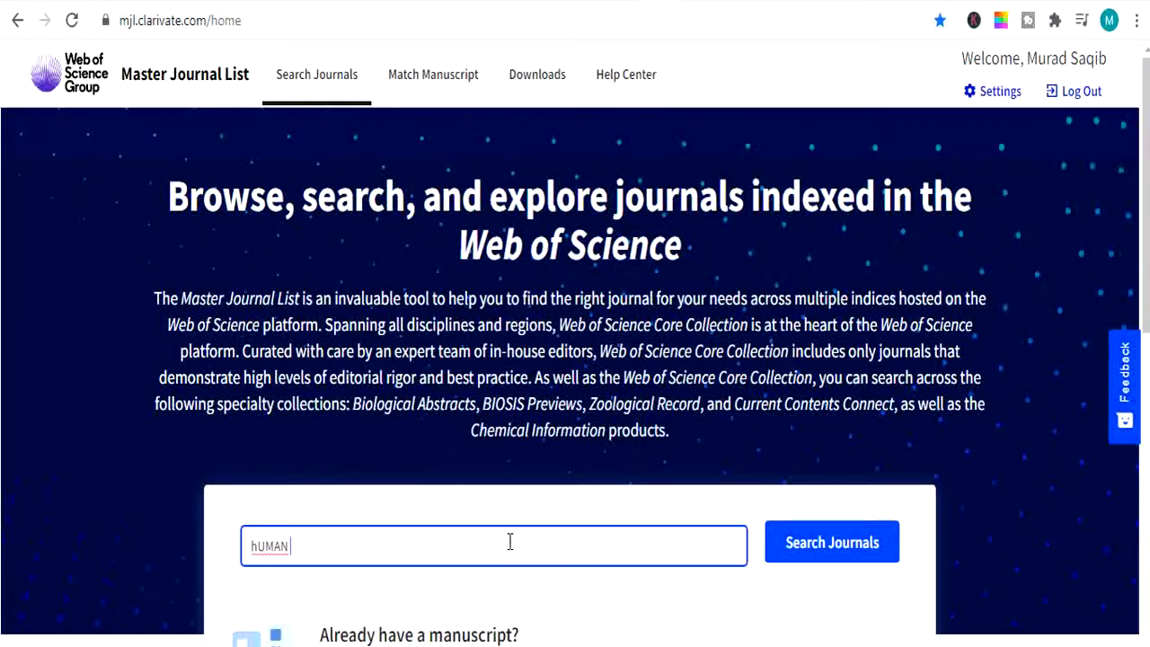
key("BackSpace")
key("BackSpace")
key("BackSpace")
key("BackSpace")
key("BackSpace")
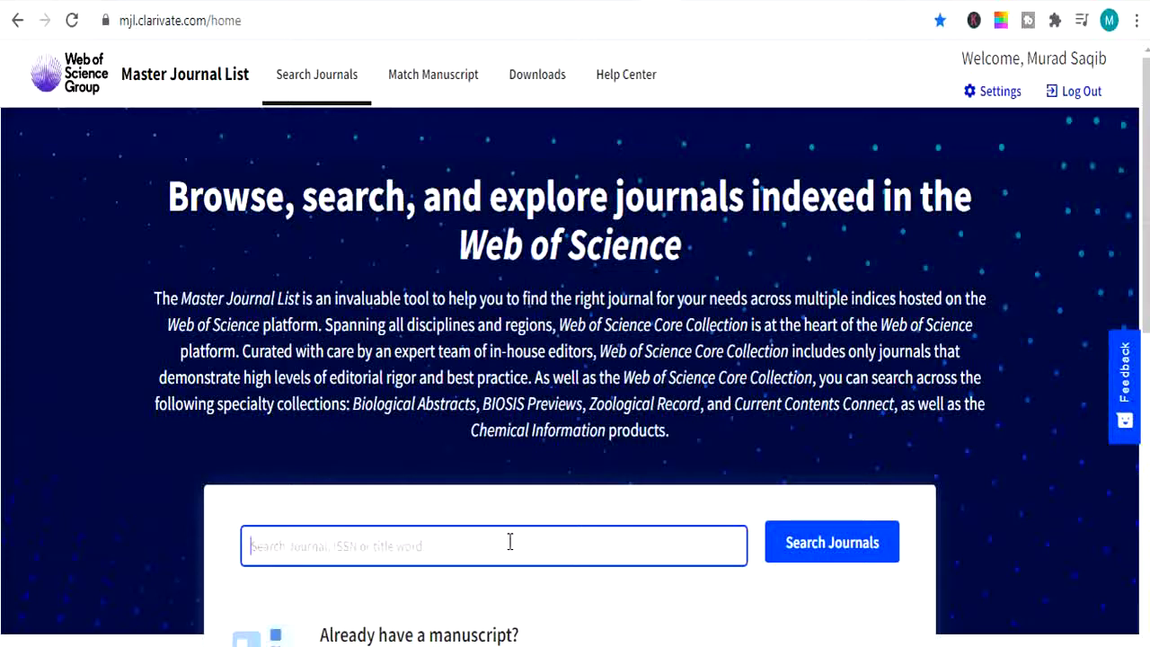
type("hUMAN")
key("BackSpace")
key("BackSpace")
key("BackSpace")
key("BackSpace")
key("BackSpace")
type("hU")
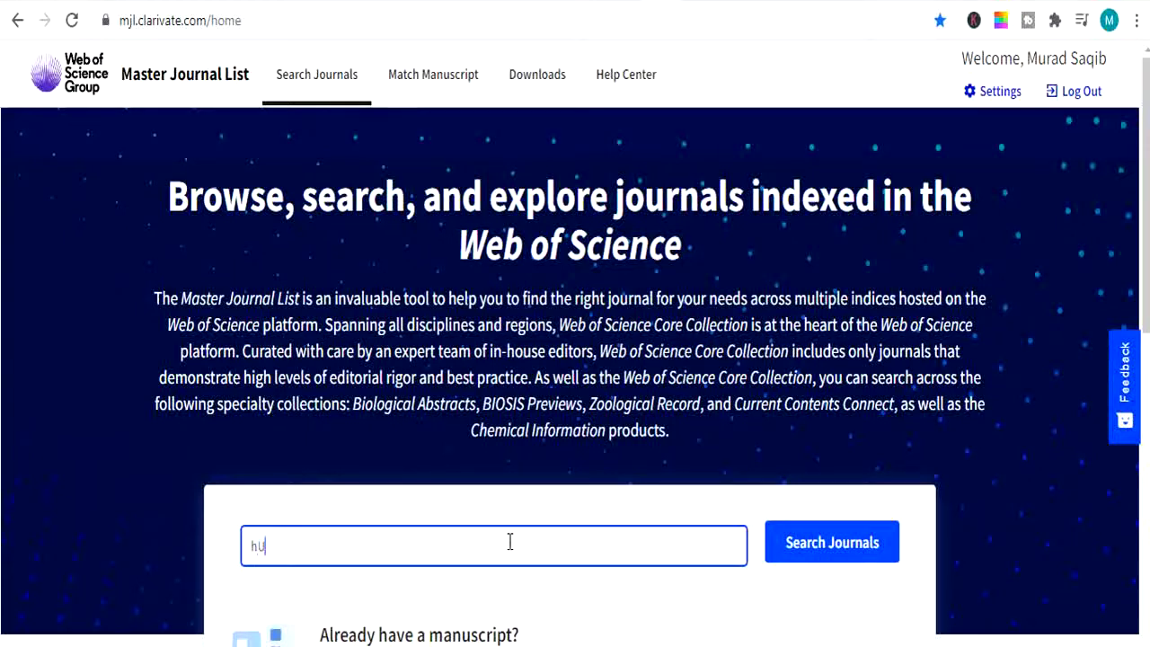
type("MAN")
double_click(273, 545)
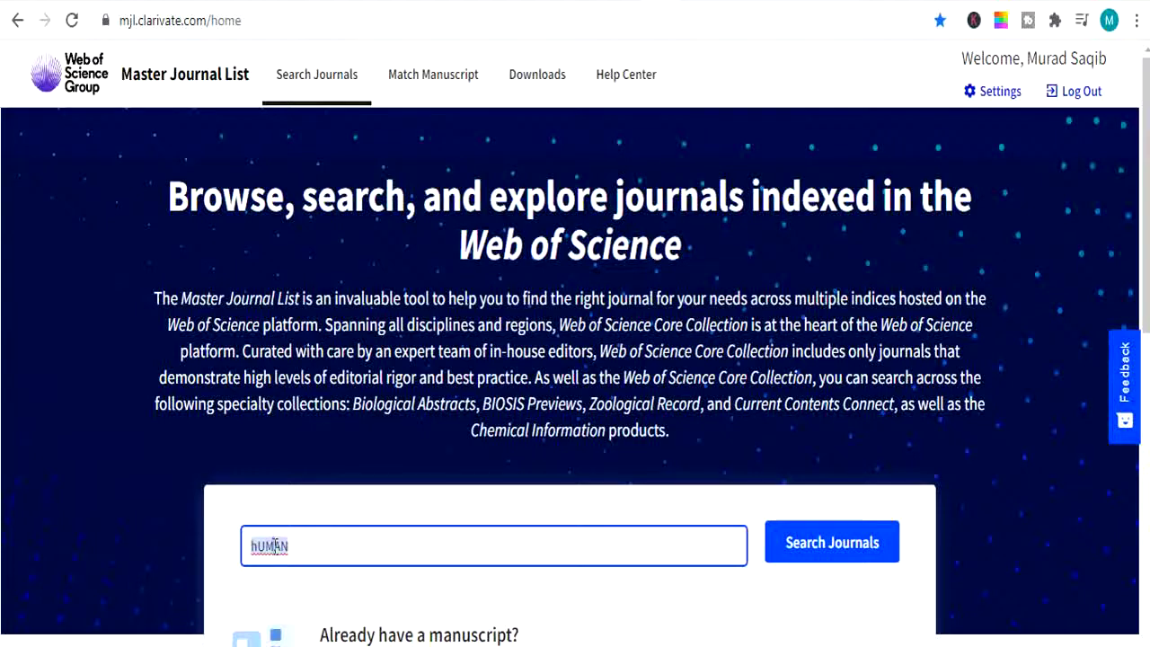
right_click(276, 547)
right_click(276, 547)
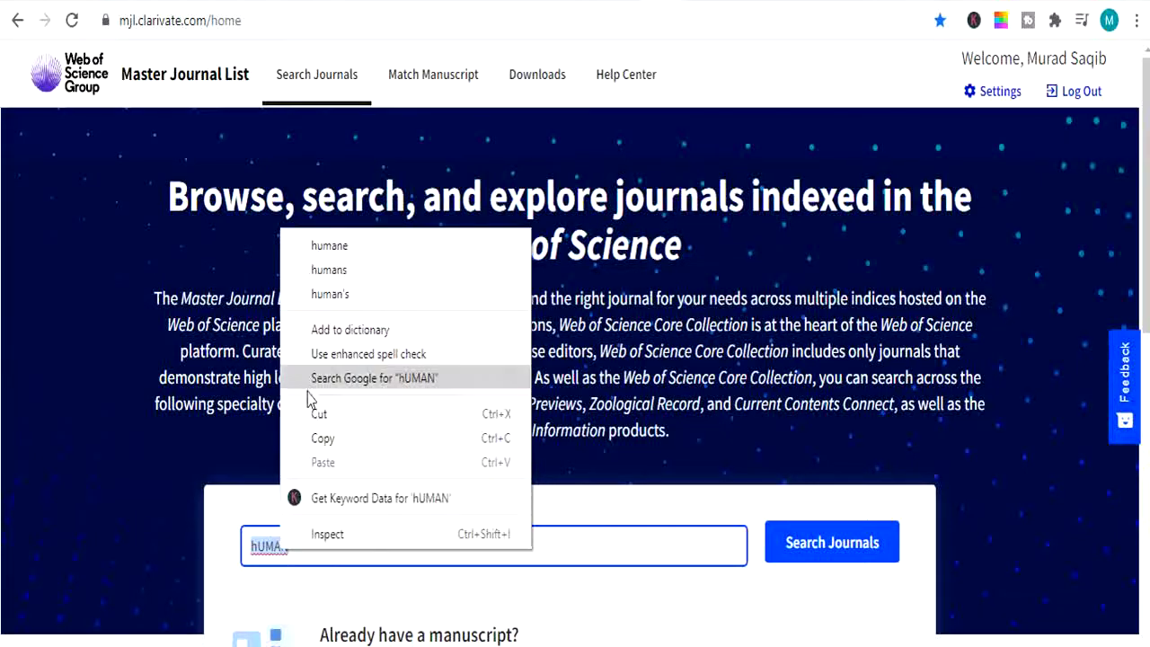
left_click(329, 272)
type("R")
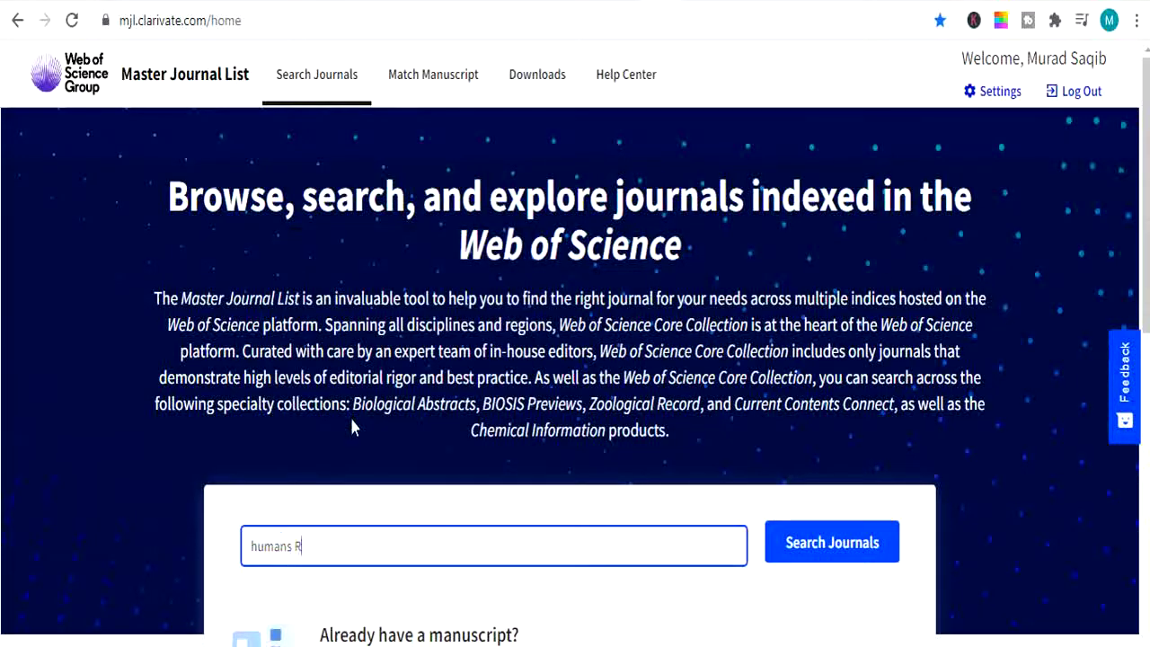
type("ESOURCES mNAGEMENT")
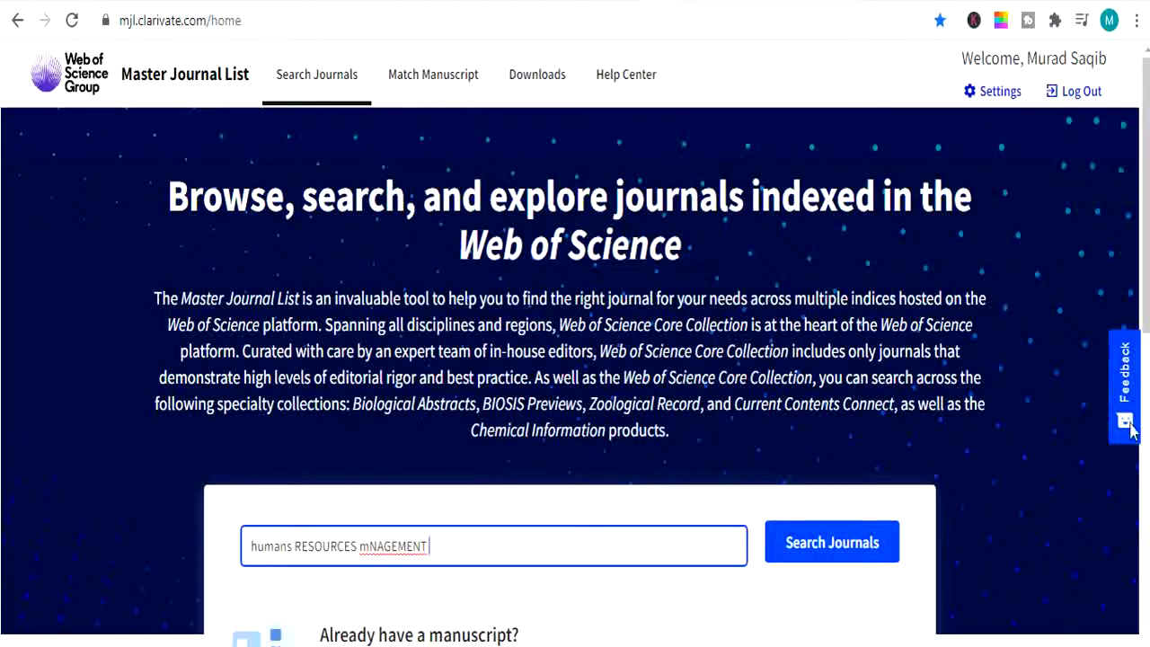
- Search journals, dismiss the user survey popup and review the 2,876 results
left_click(834, 553)
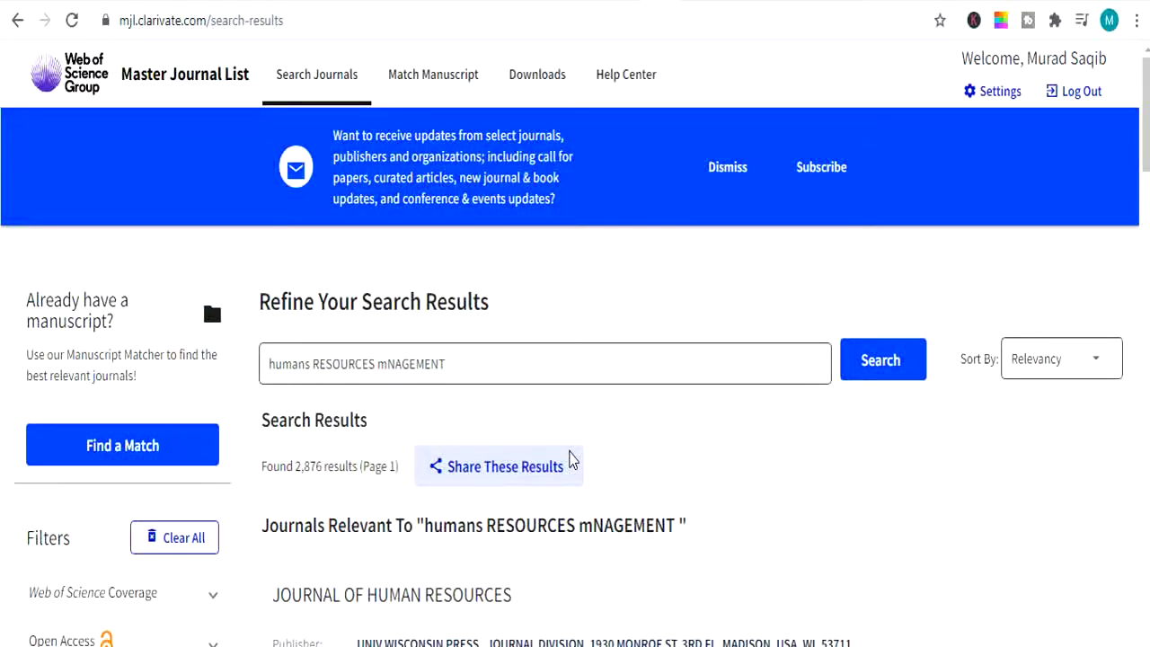
scroll(688, 495, "down", 3)
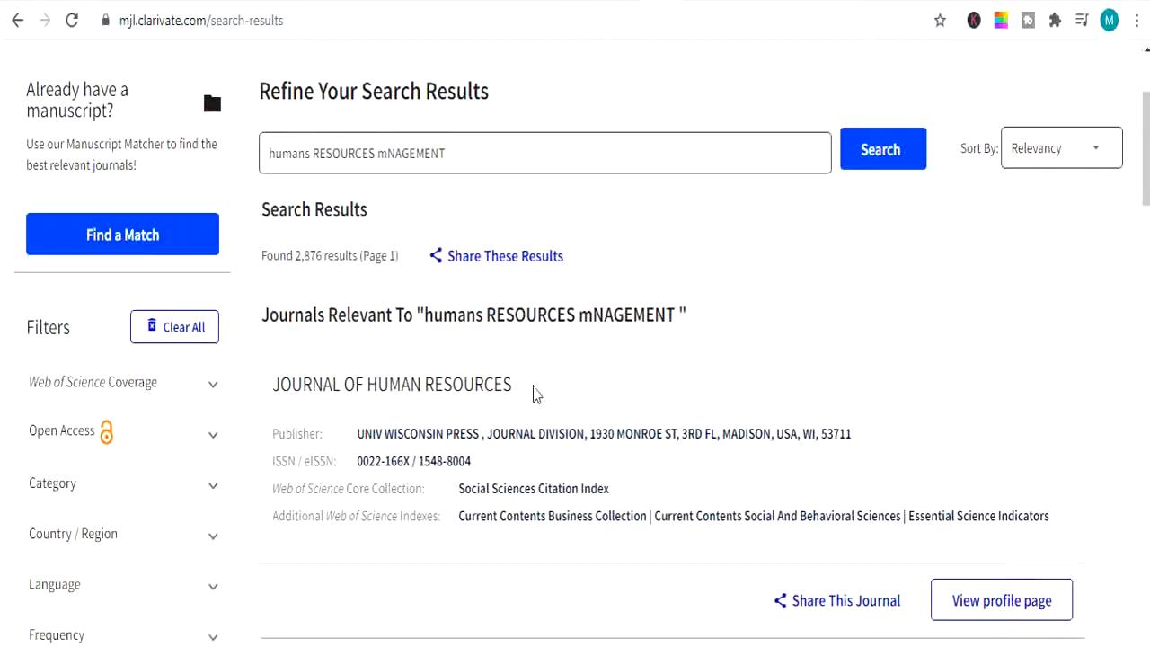
left_click(325, 607)
scroll(516, 480, "down", 5)
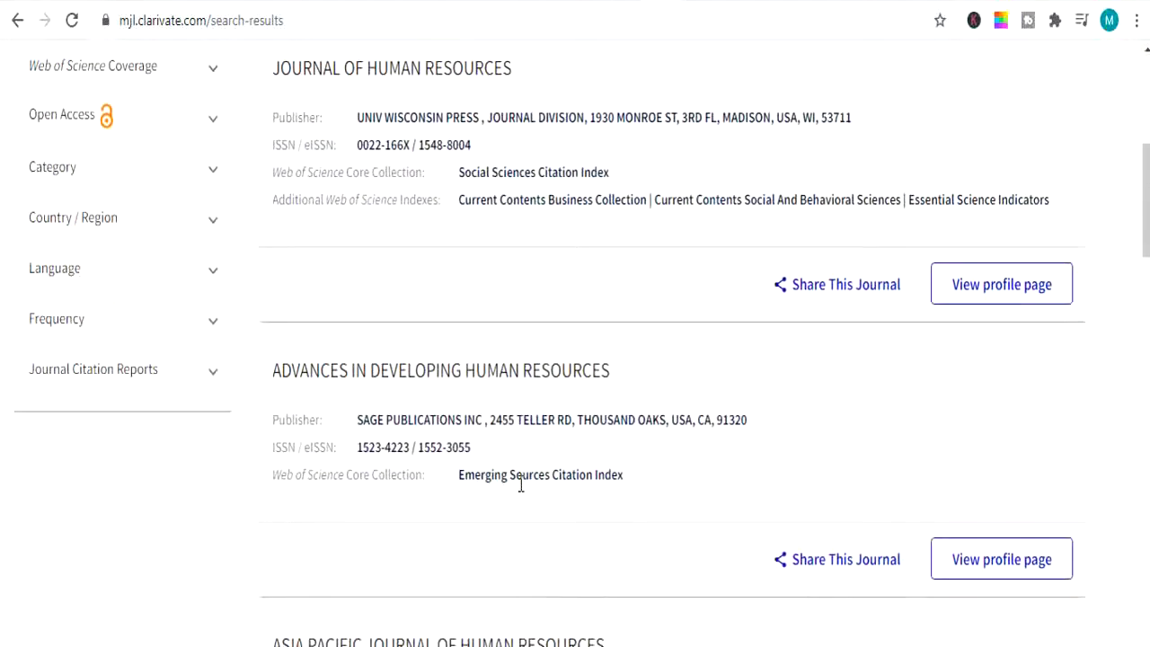
scroll(520, 485, "up", 3)
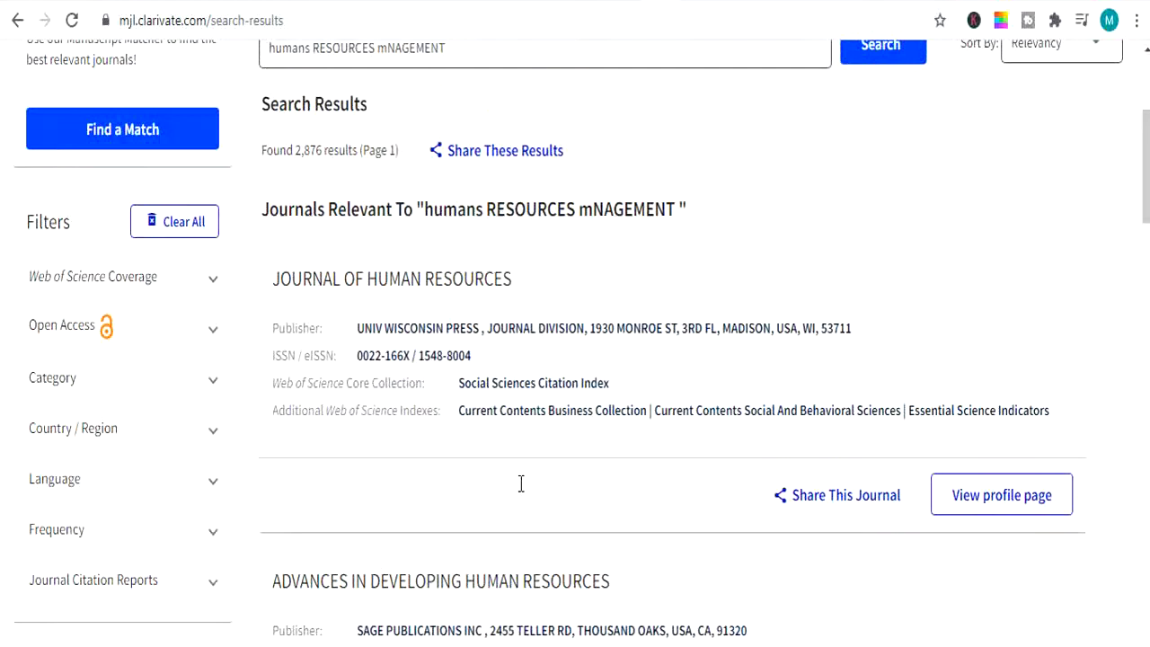
- Open the Journal of Human Resources profile and check its 2018 impact factor, 3.857
left_click(1003, 505)
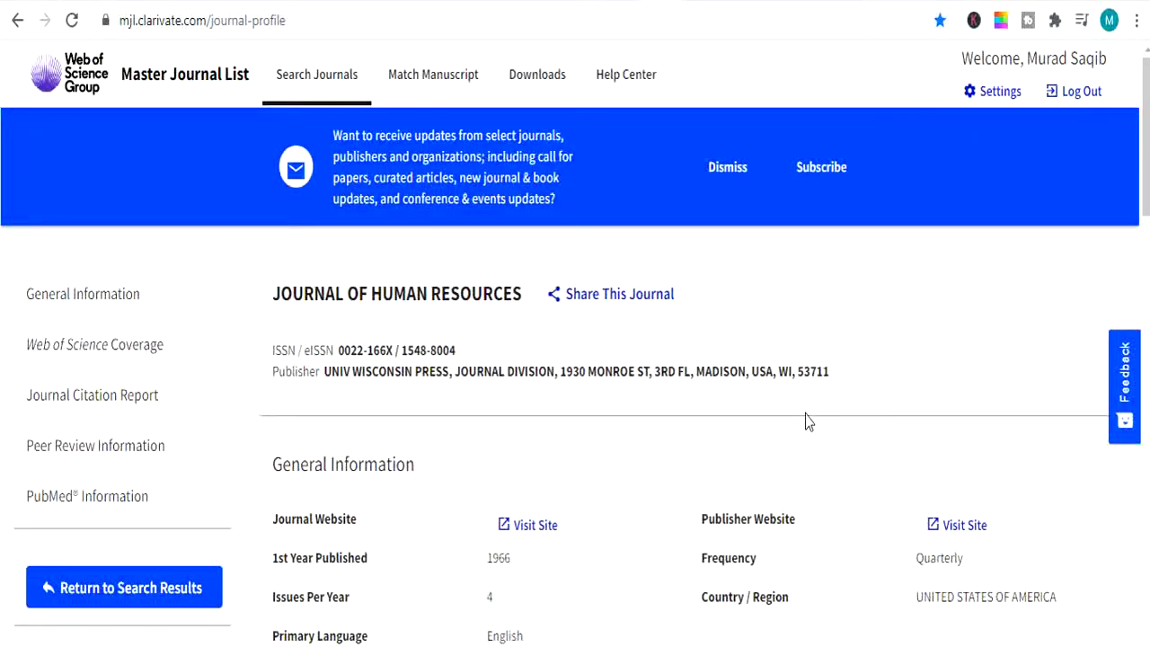
scroll(805, 420, "down", 6)
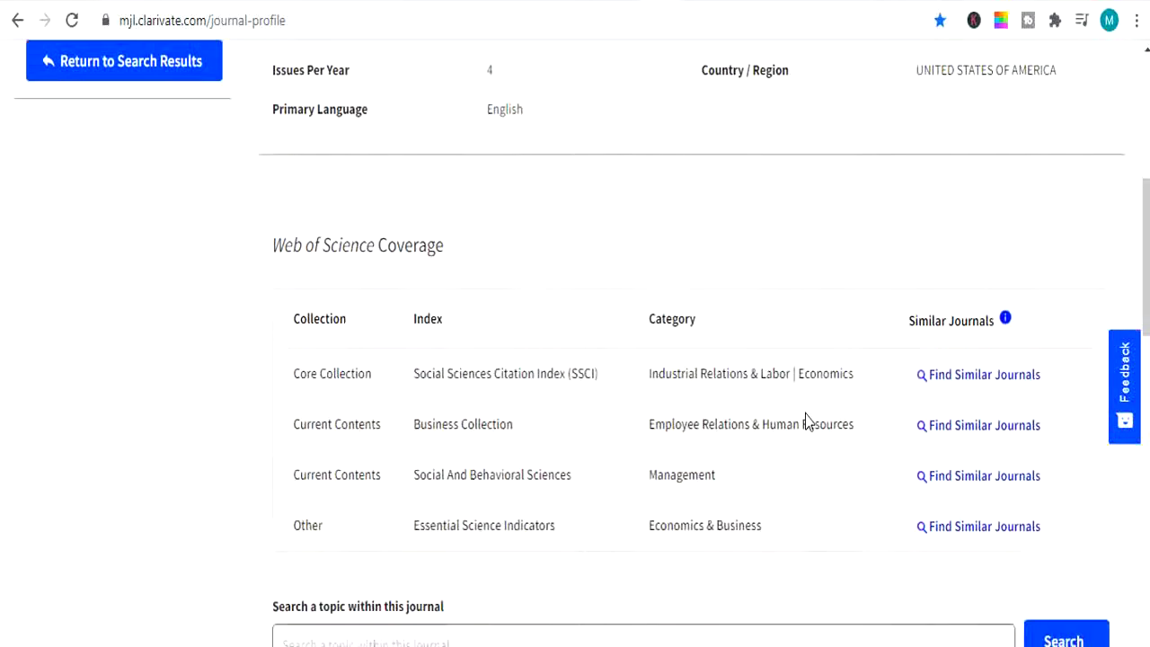
scroll(805, 420, "down", 5)
scroll(805, 420, "down", 2)
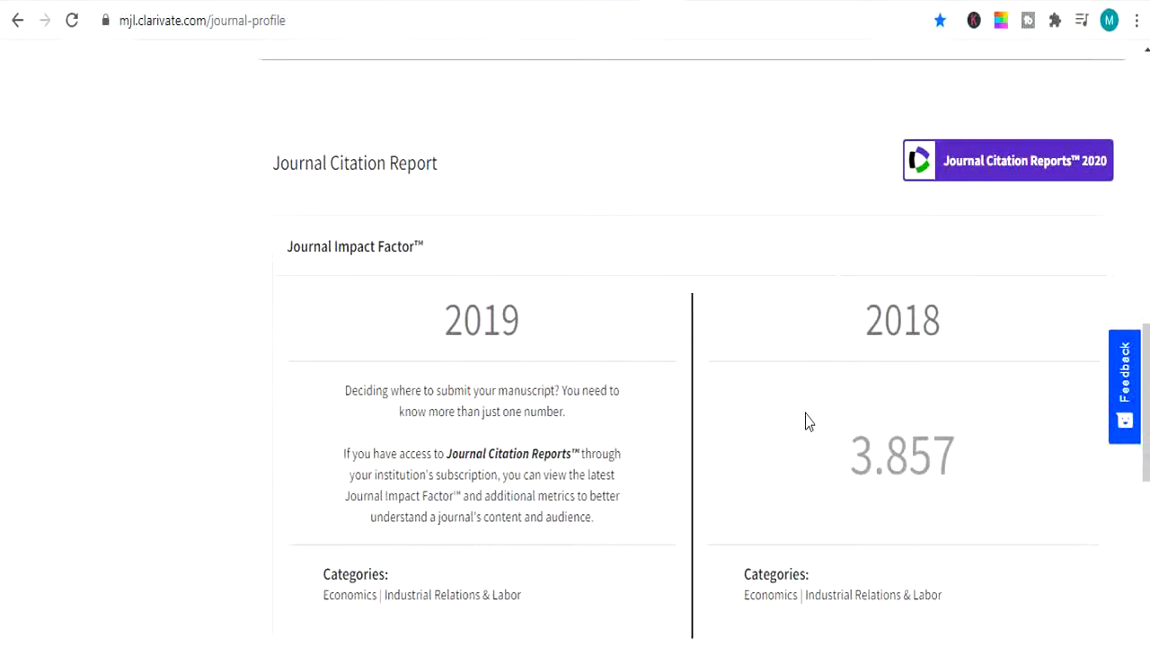
scroll(805, 420, "down", 1)
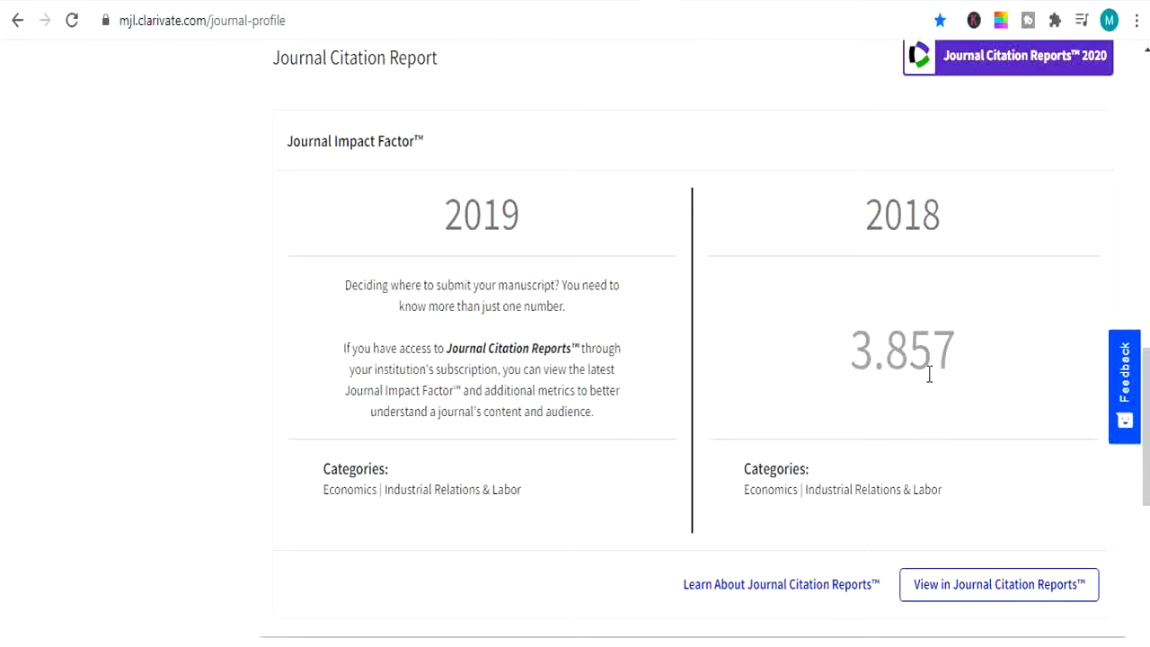
left_click_drag(834, 351, 993, 351)
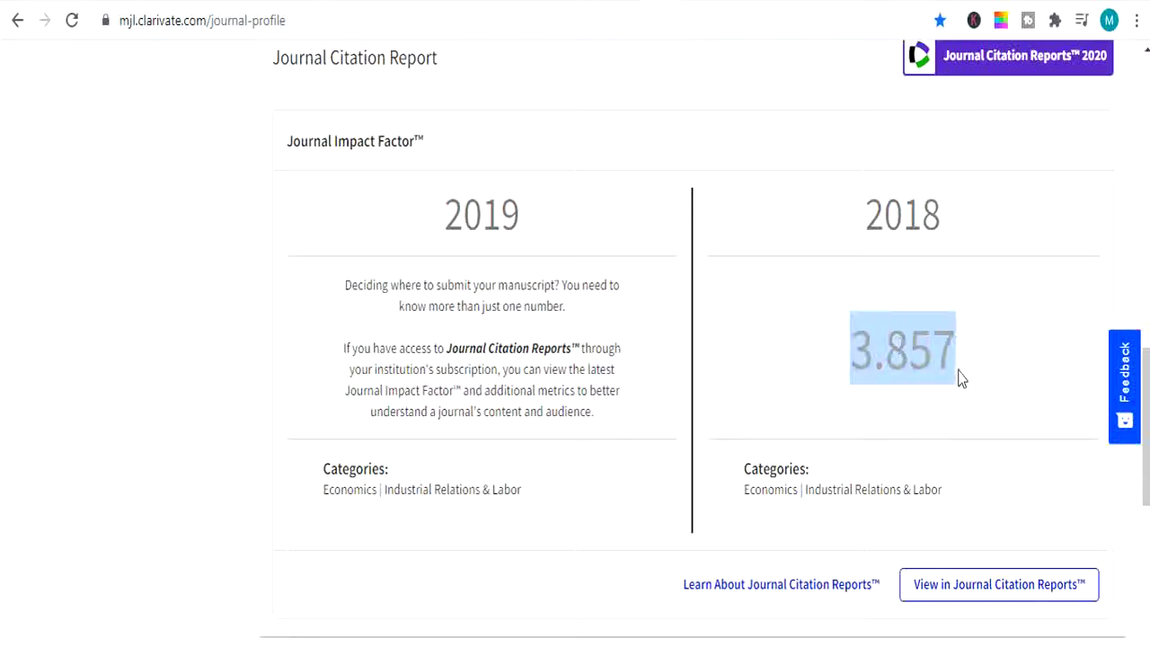
scroll(725, 411, "up", 7)
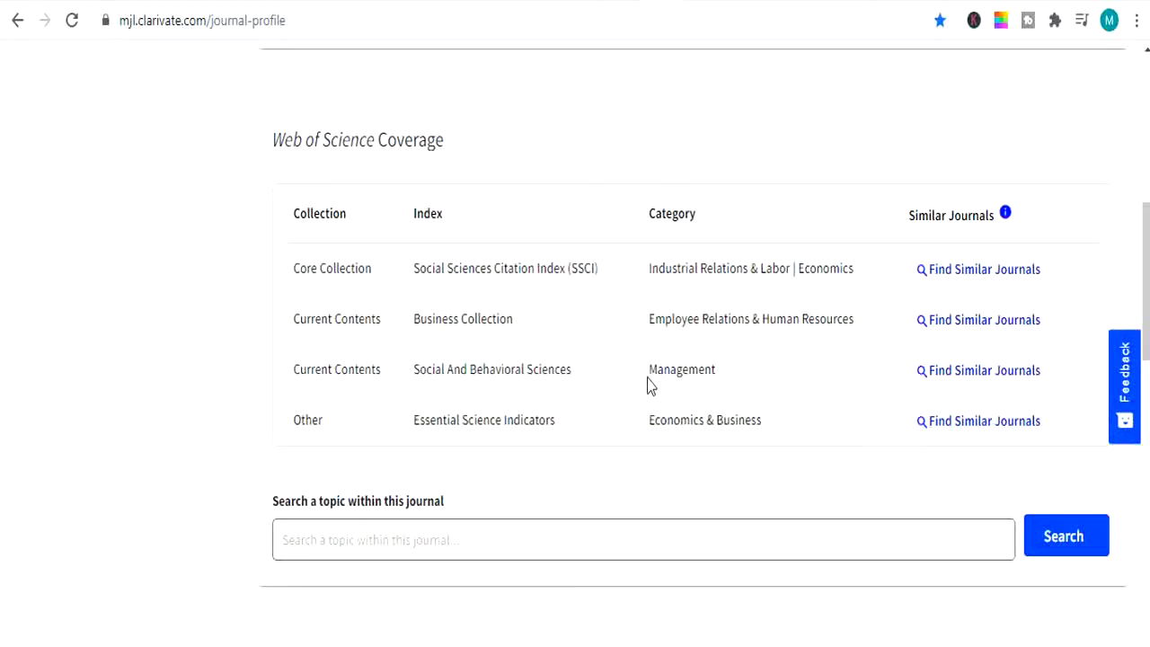
- Note its Management category and open the journal's own website in a new tab
left_click_drag(648, 374, 705, 364)
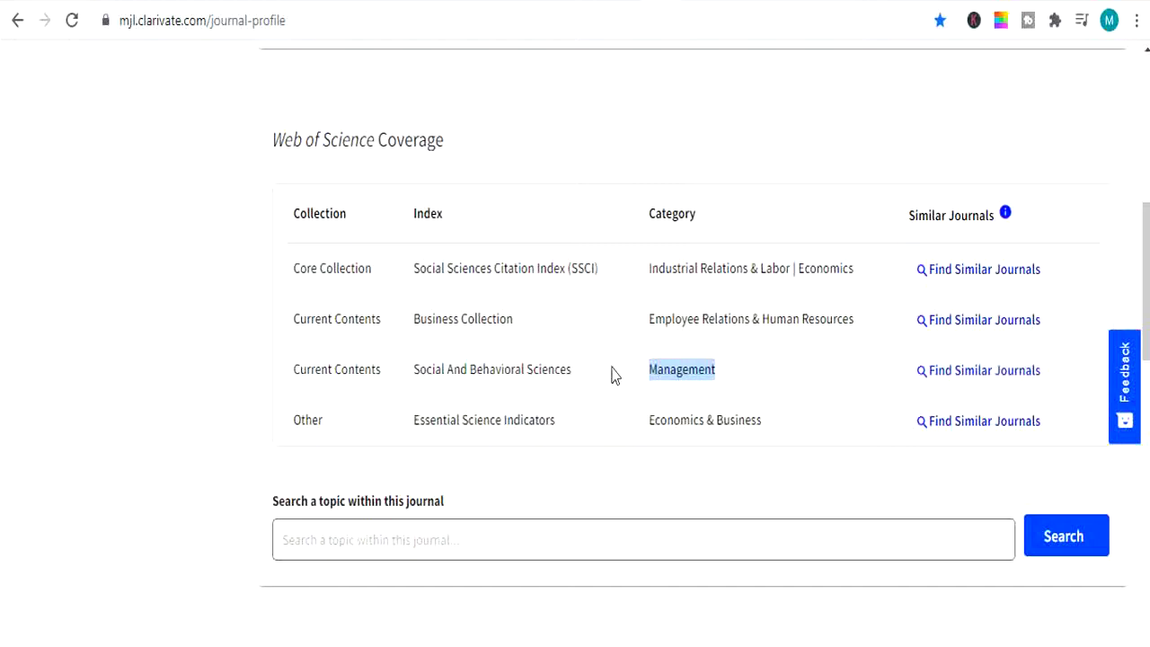
scroll(685, 369, "up", 5)
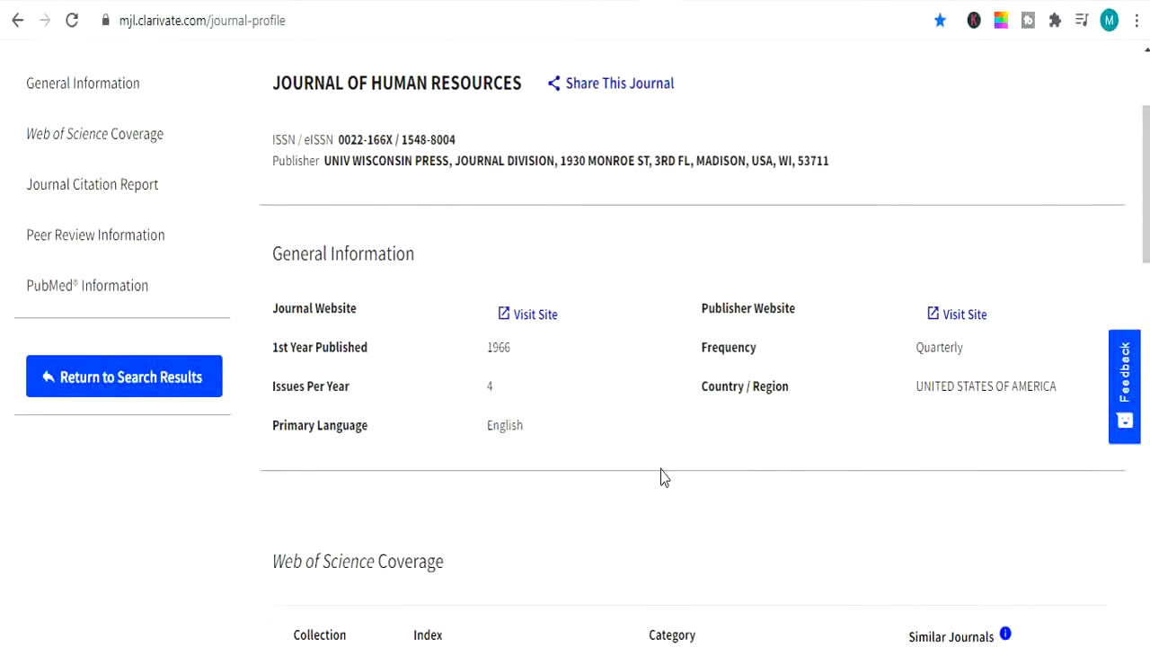
scroll(662, 479, "up", 1)
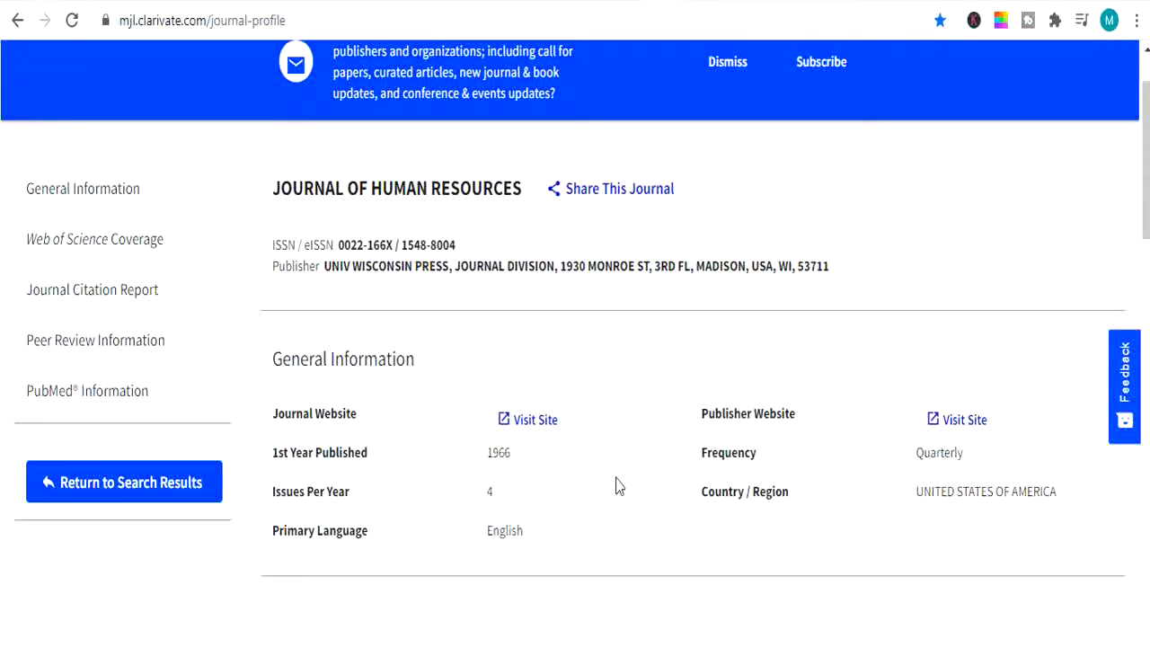
right_click(539, 427)
left_click(549, 432)
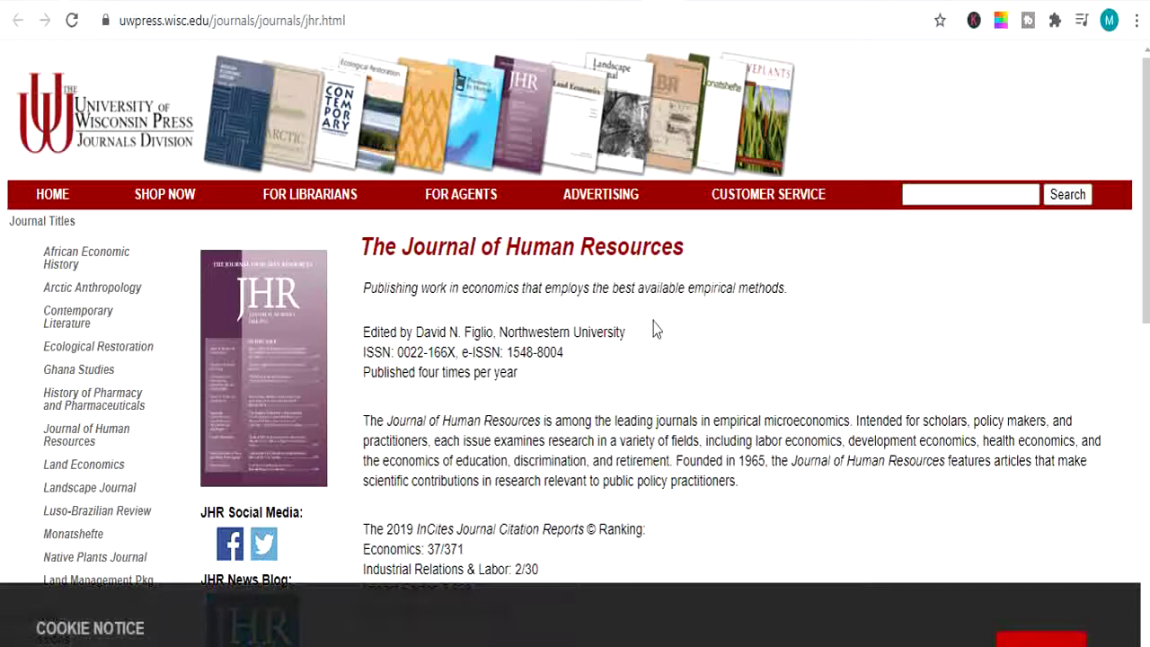
- On the UW Press page, highlight the impact factor 3.698 and 5-year impact factor 6.899
scroll(842, 517, "down", 3)
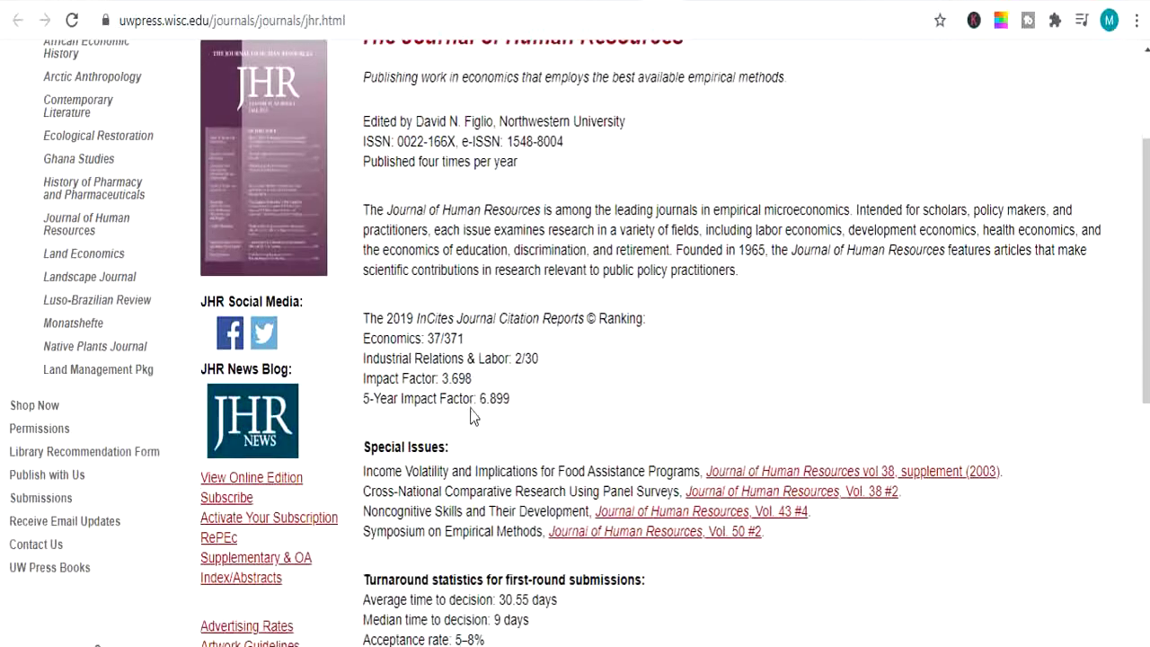
left_click_drag(476, 398, 523, 410)
left_click(443, 384)
double_click(443, 381)
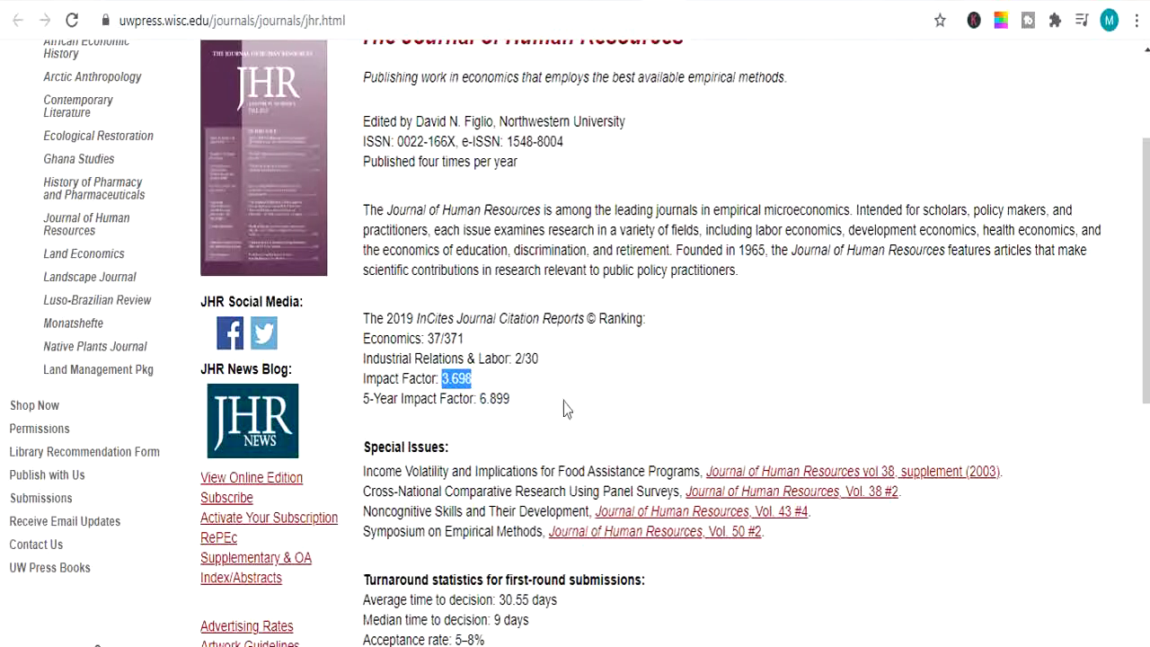
left_click(587, 384)
scroll(505, 440, "down", 2)
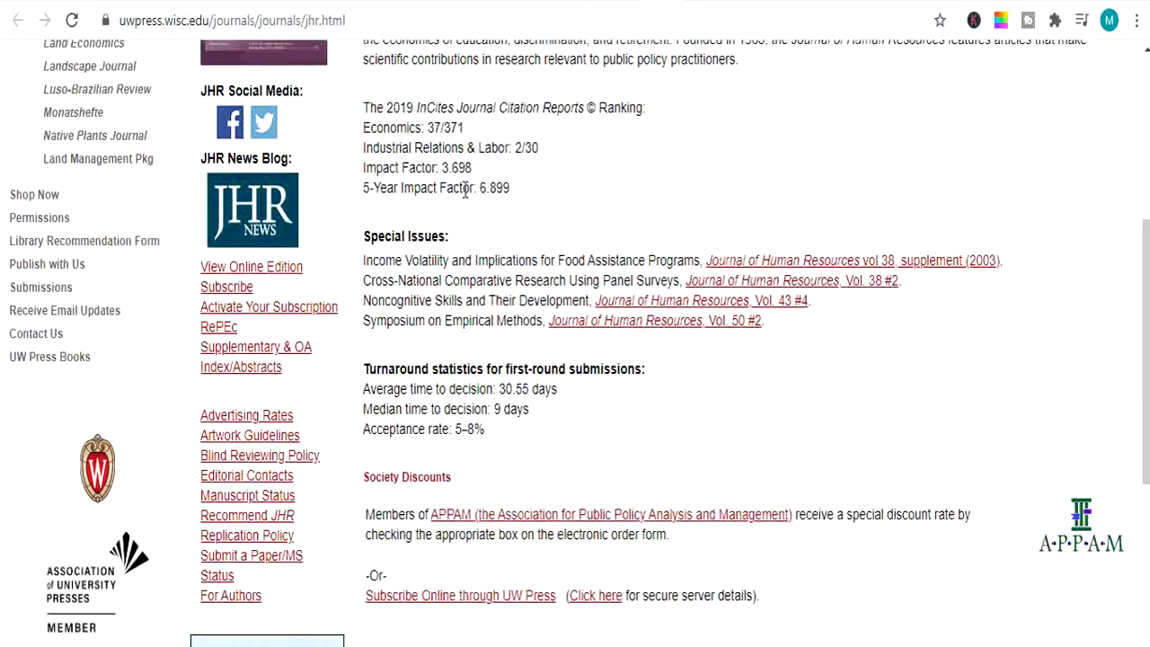
scroll(466, 189, "up", 2)
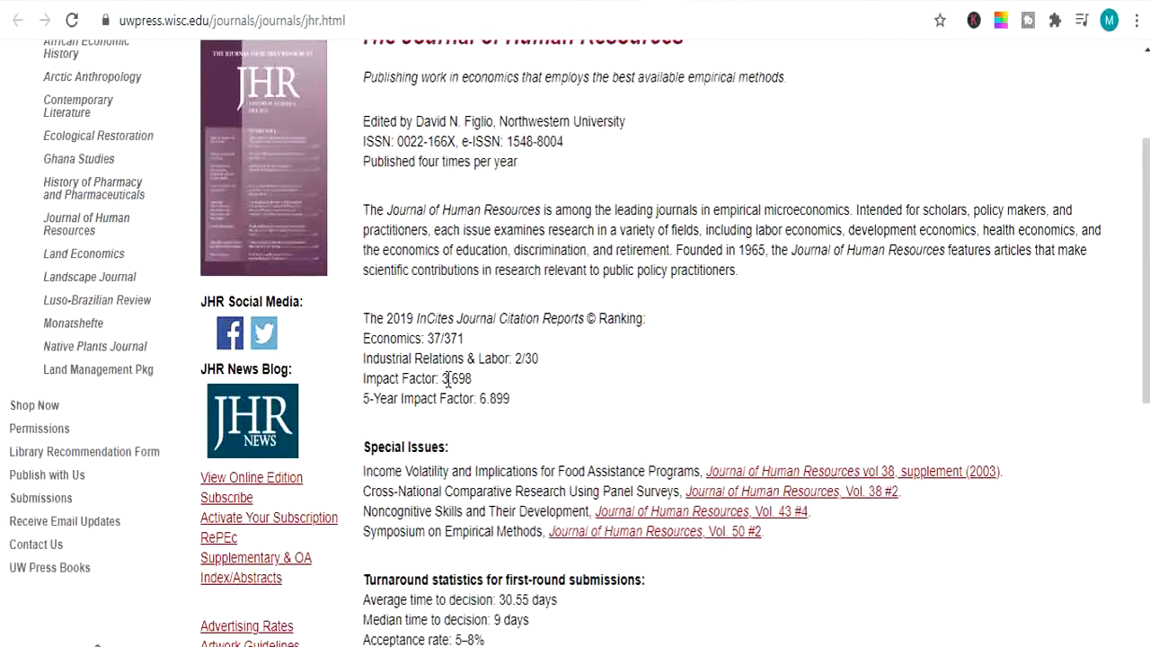
left_click_drag(448, 379, 607, 395)
left_click(607, 395)
left_click_drag(481, 404, 536, 411)
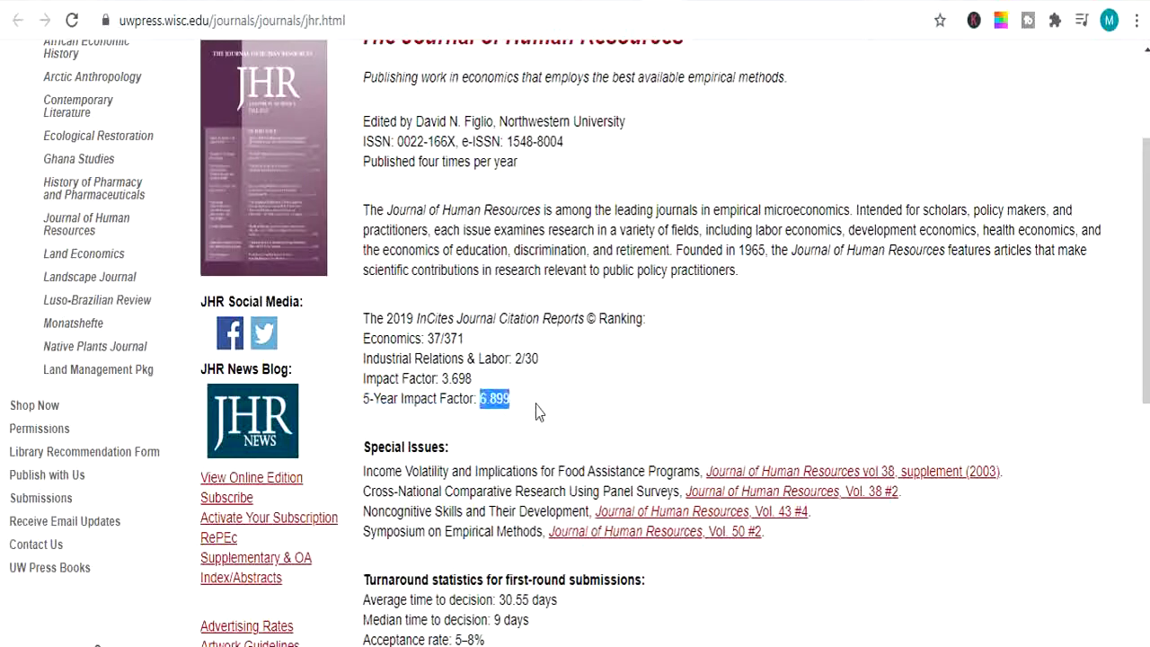
scroll(535, 406, "down", 3)
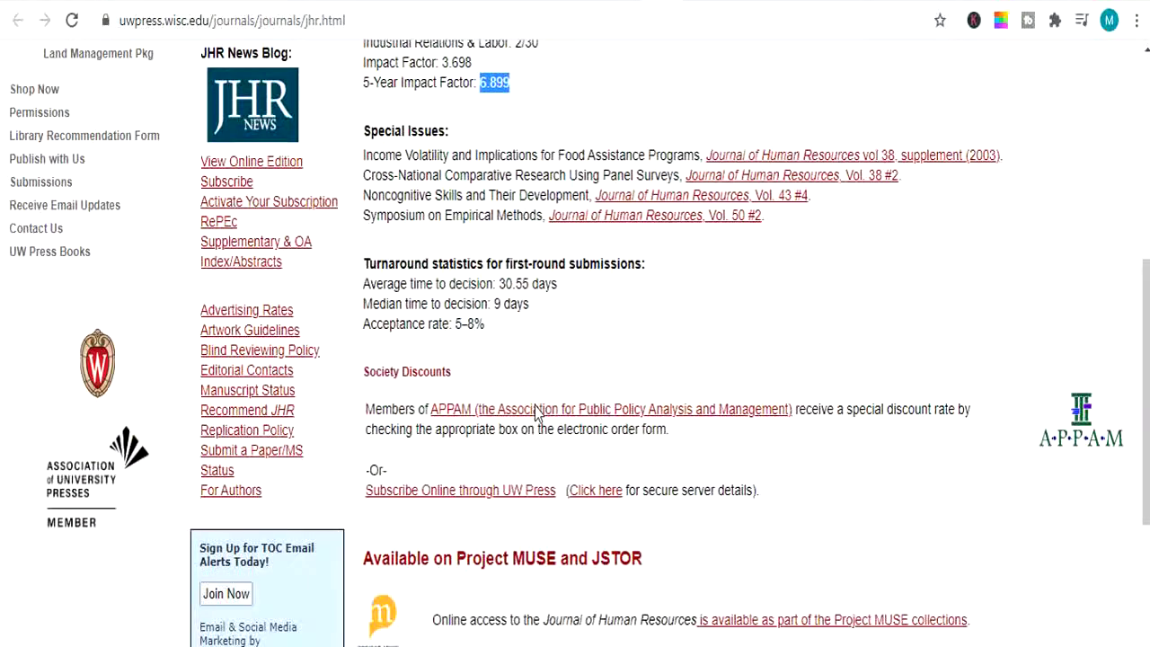
scroll(536, 413, "up", 6)
- Go back to the journal's profile, then to the Master Journal List home page
left_click(639, 6)
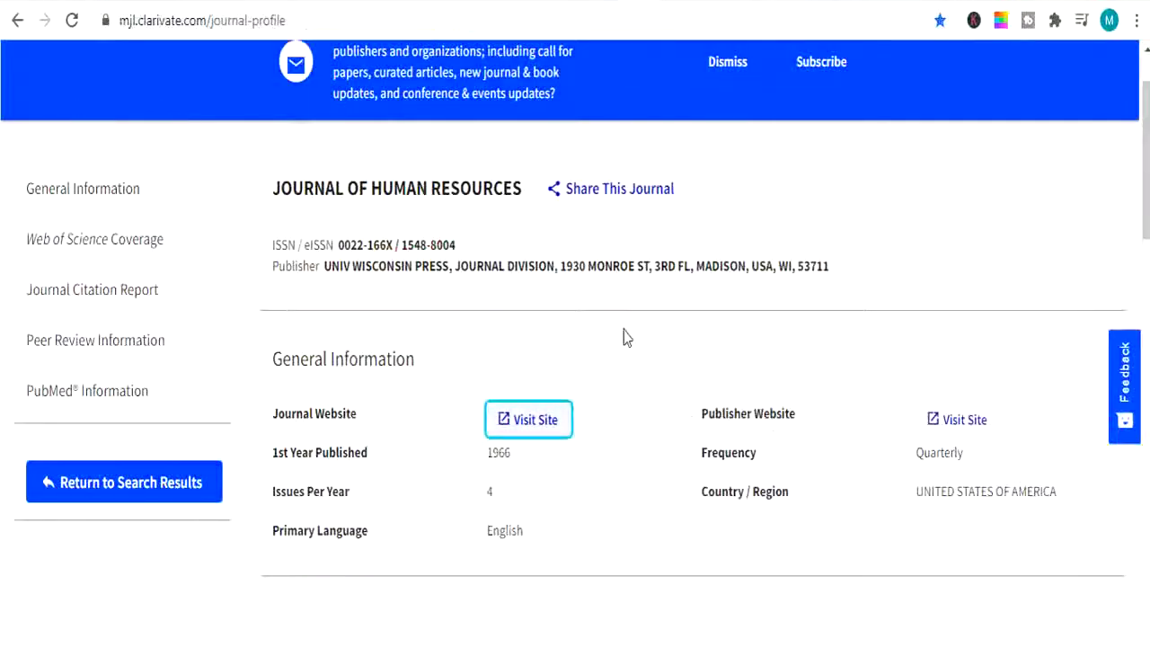
scroll(626, 403, "down", 6)
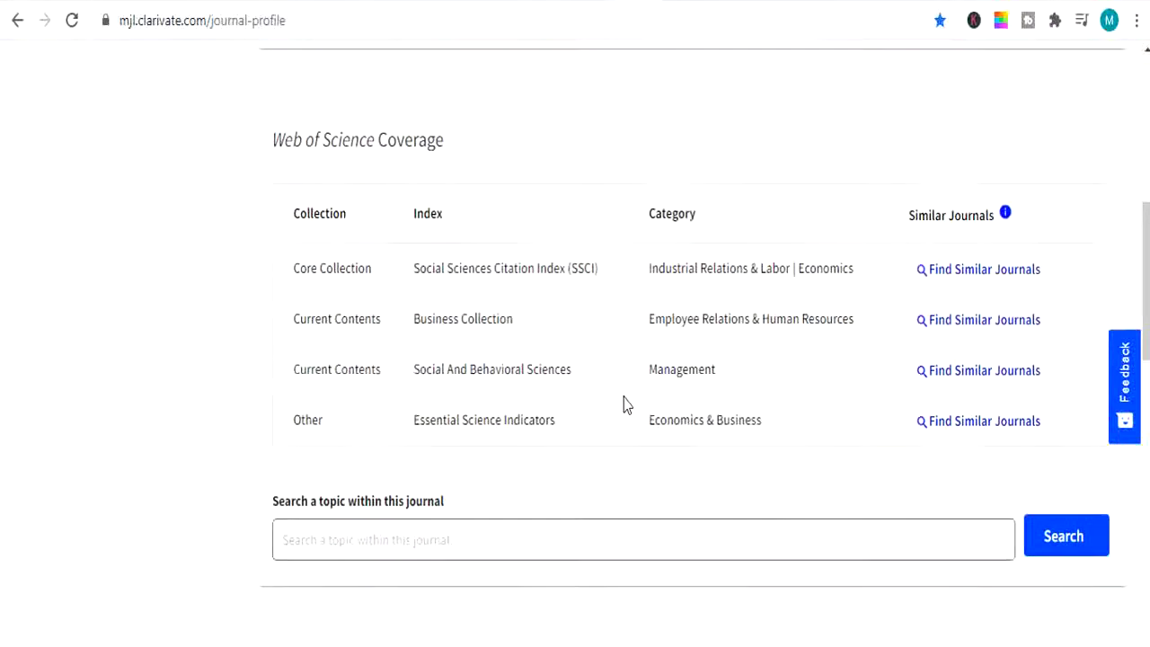
scroll(626, 403, "up", 6)
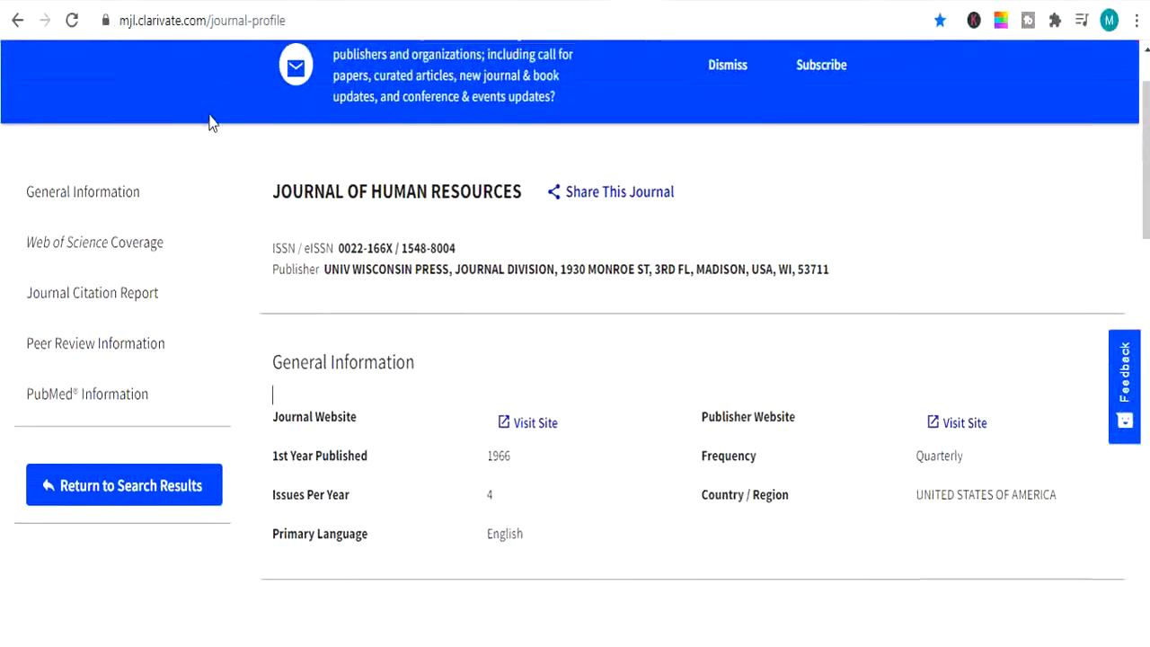
scroll(208, 123, "up", 1)
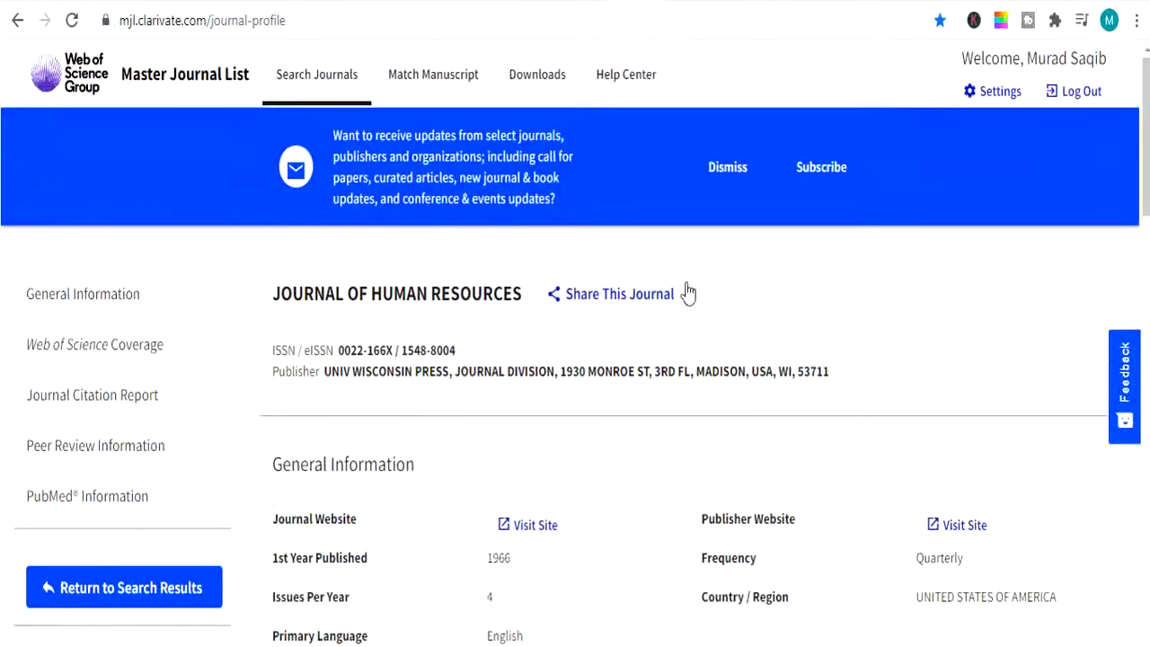
left_click(175, 85)
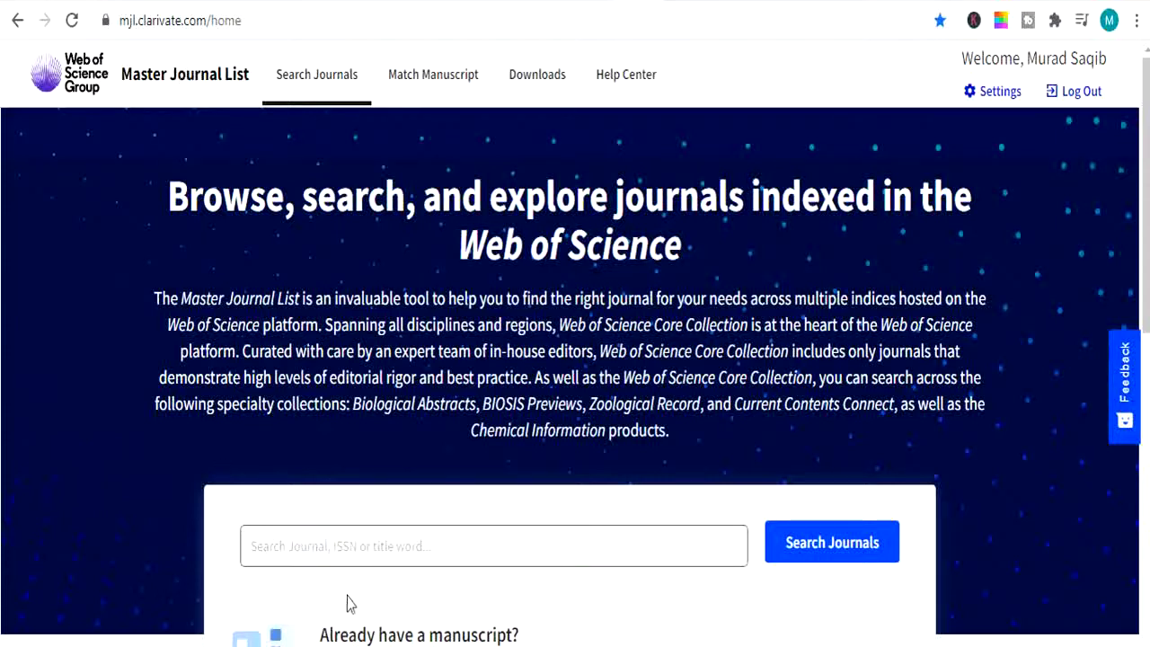
- Search journals for 'Islamic banking' and scroll through the 74 results
left_click(360, 556)
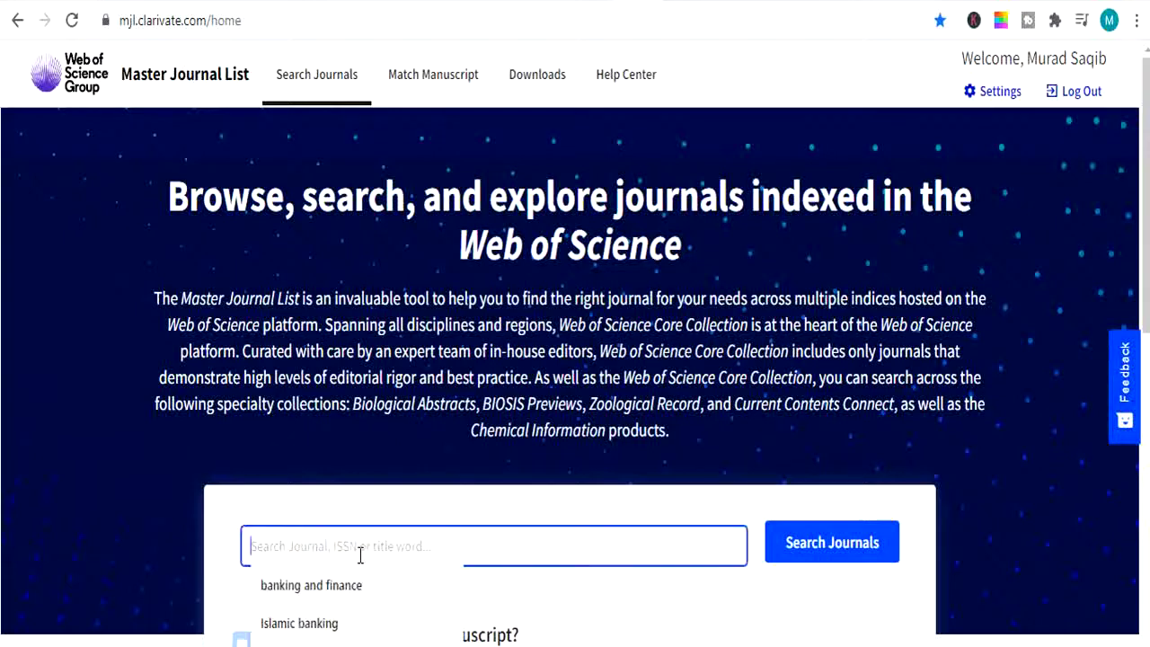
left_click(341, 623)
left_click(844, 552)
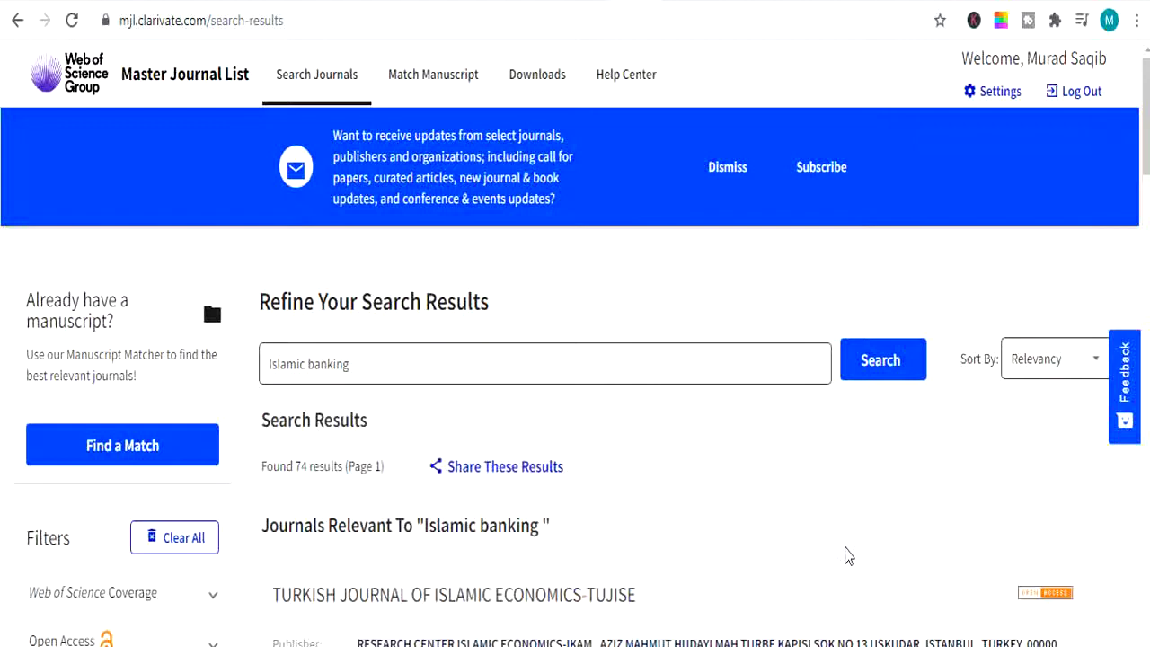
scroll(845, 555, "down", 7)
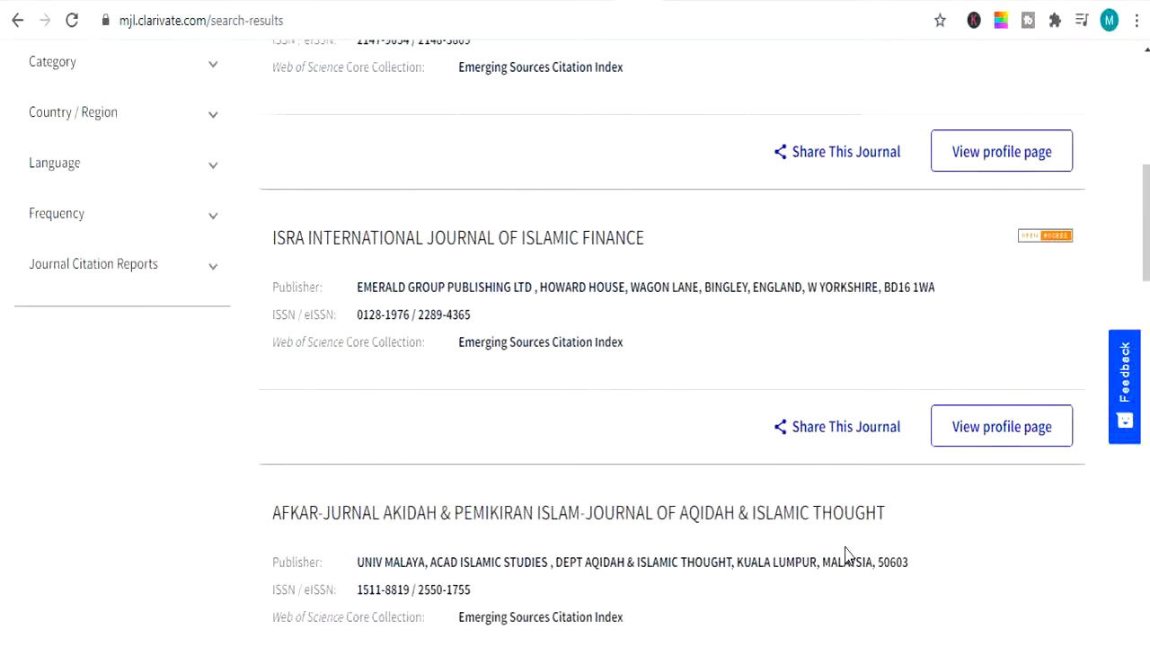
scroll(844, 555, "up", 6)
scroll(845, 550, "down", 1)
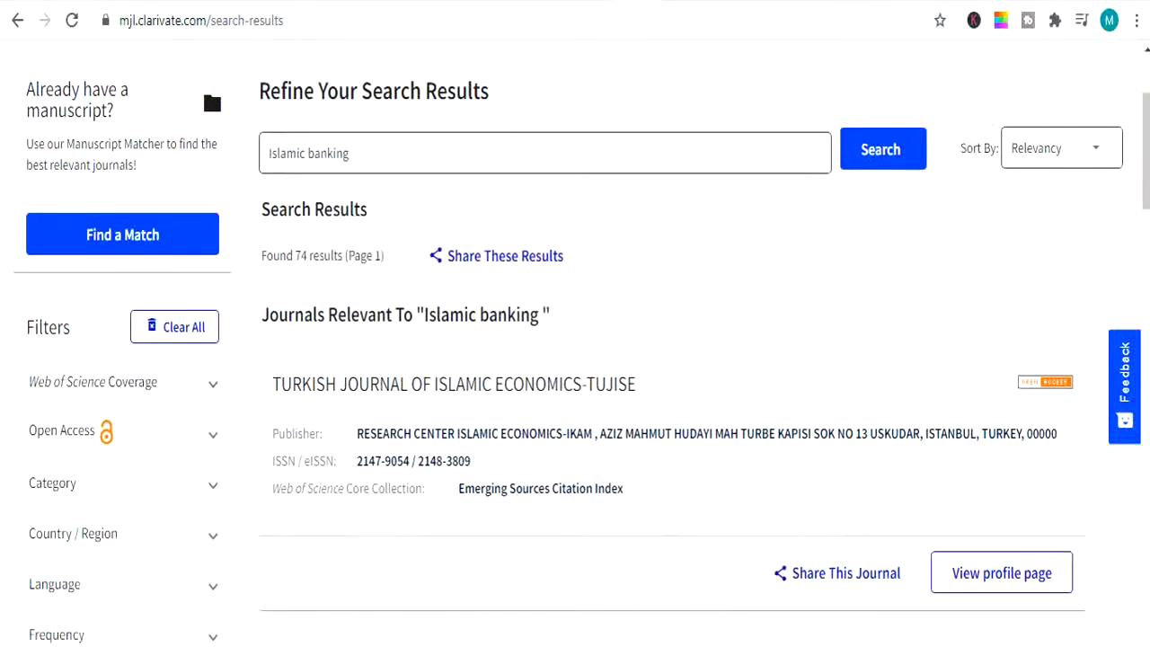
- Review the TURKISH JOURNAL OF ISLAMIC ECONOMICS-TUJISE profile, then return to the Master Journal List home page
left_click(997, 579)
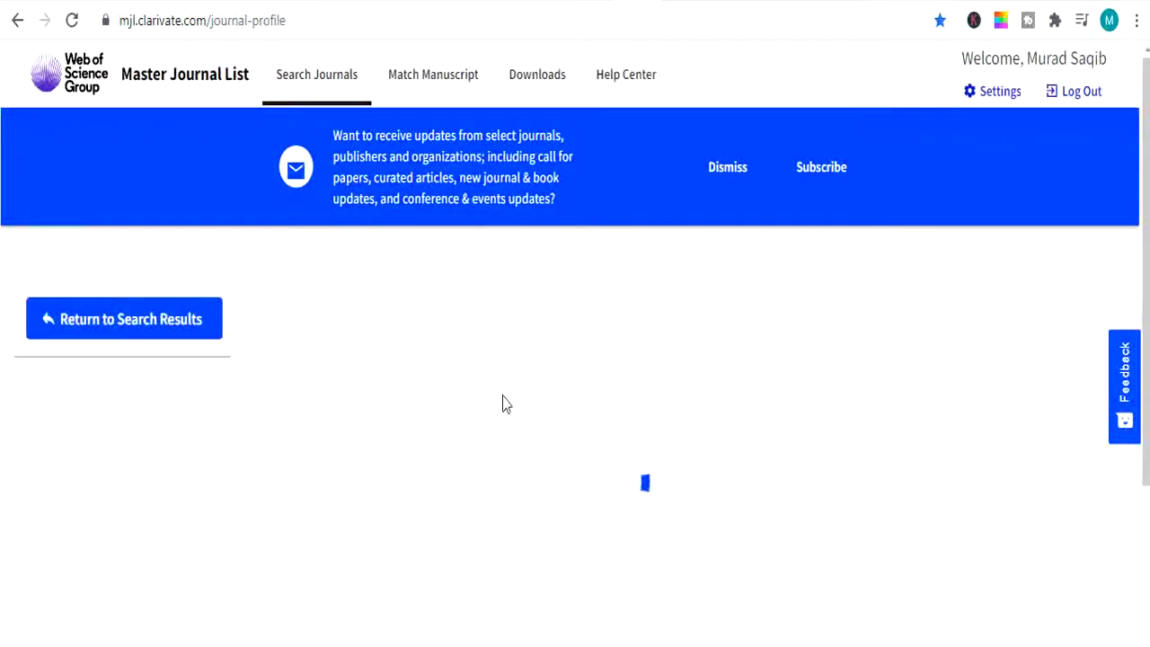
scroll(503, 404, "down", 2)
scroll(503, 404, "down", 8)
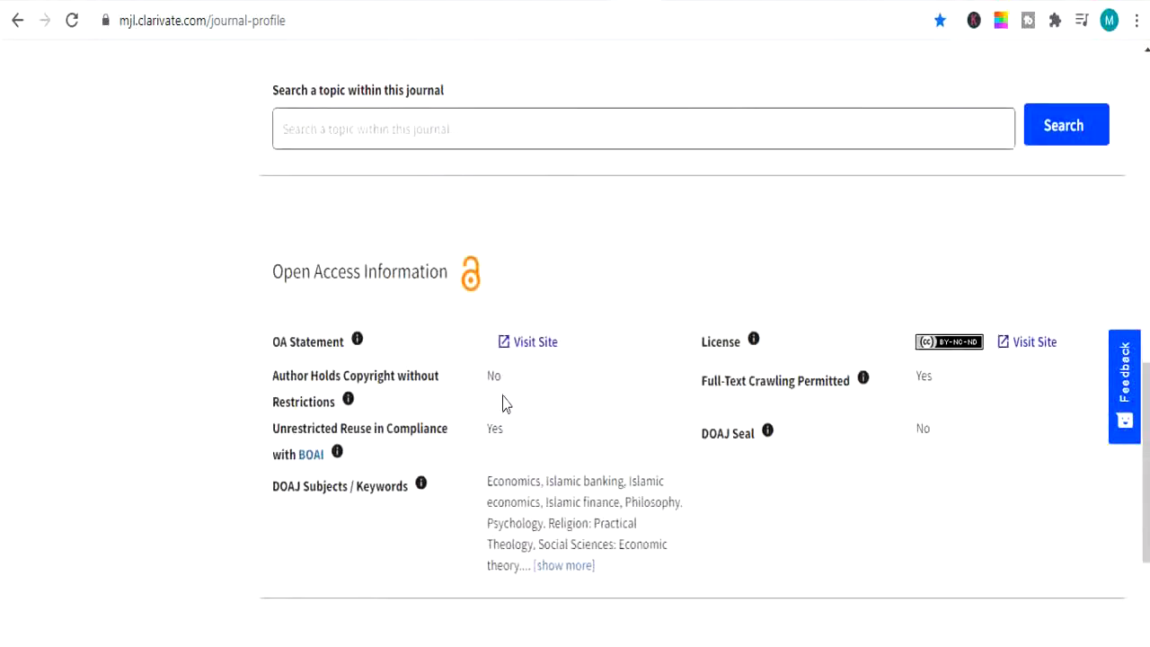
scroll(503, 404, "down", 3)
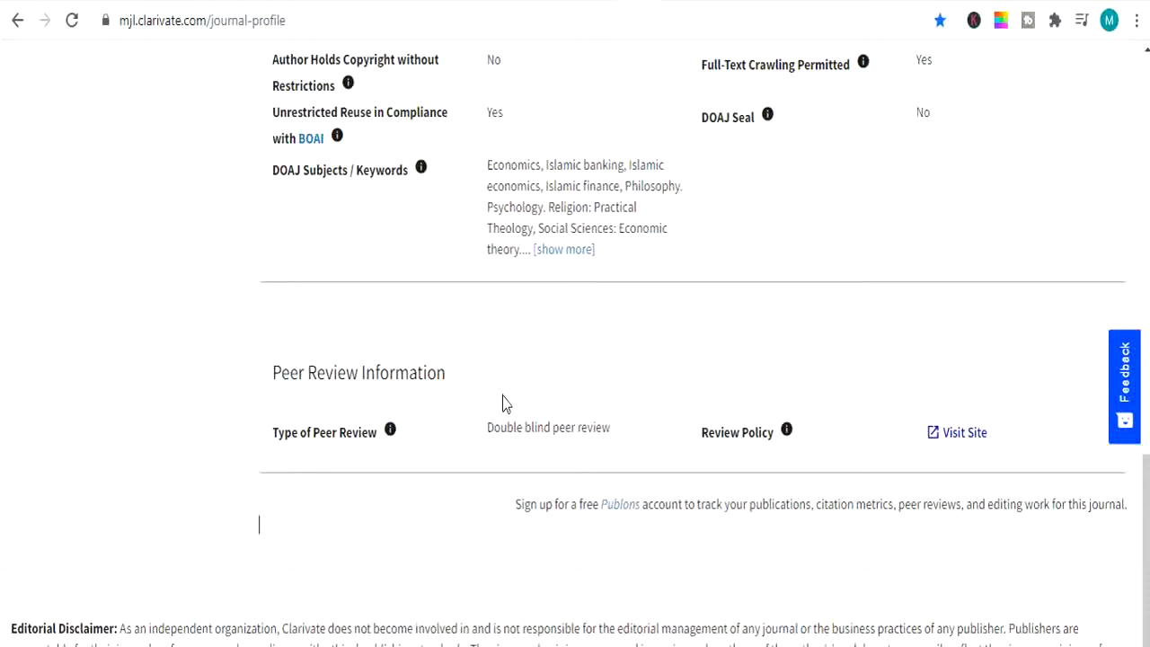
scroll(503, 404, "up", 7)
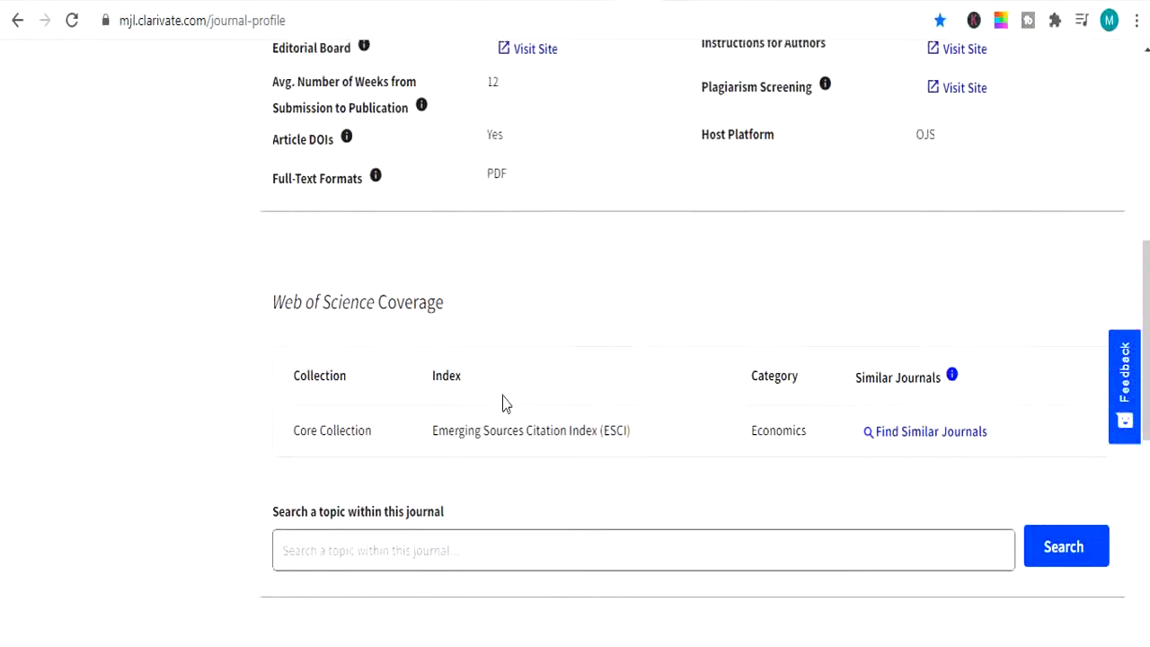
scroll(503, 404, "up", 6)
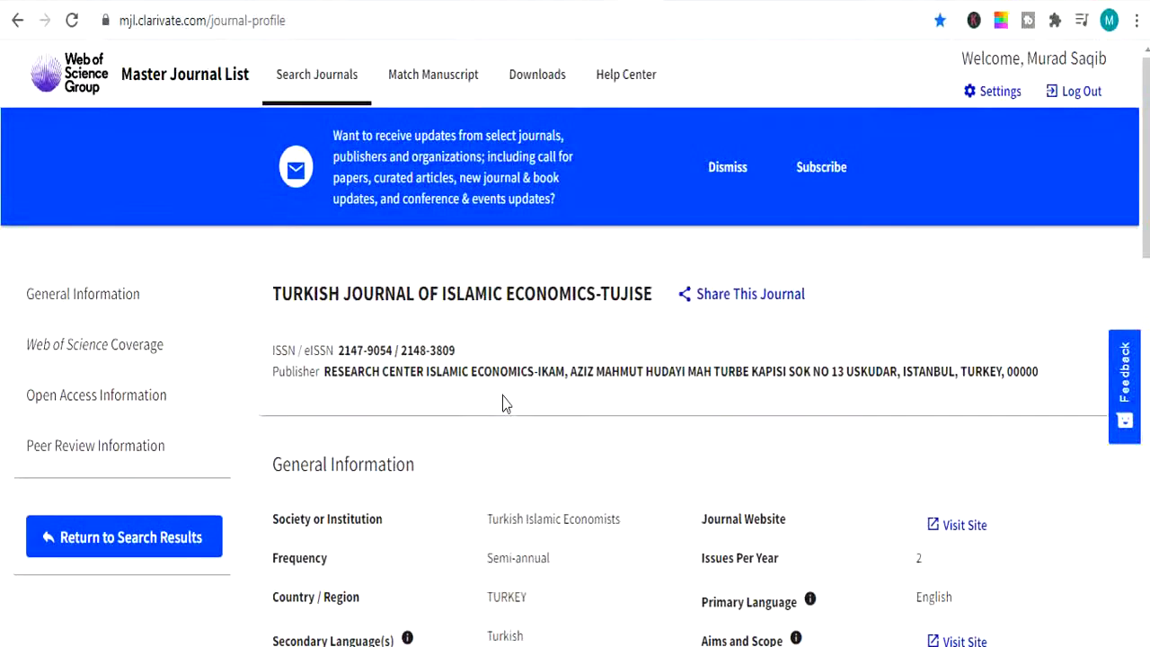
left_click(134, 83)
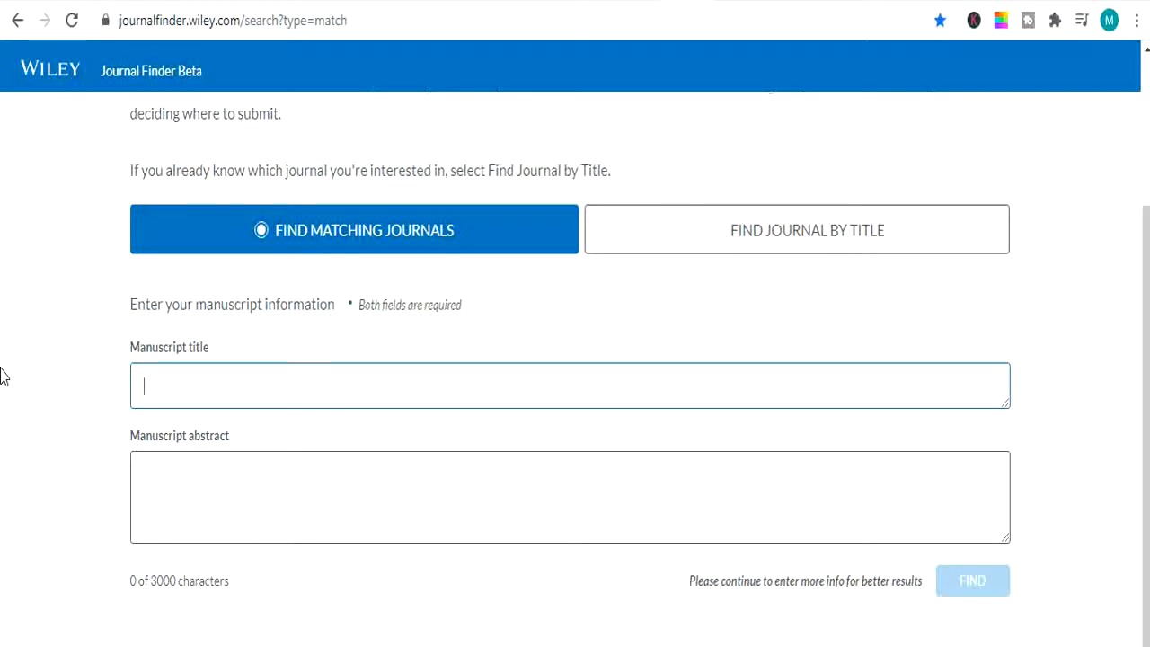
- Look over Wiley's empty title and abstract form, then switch to the paper in Word
scroll(149, 314, "up", 3)
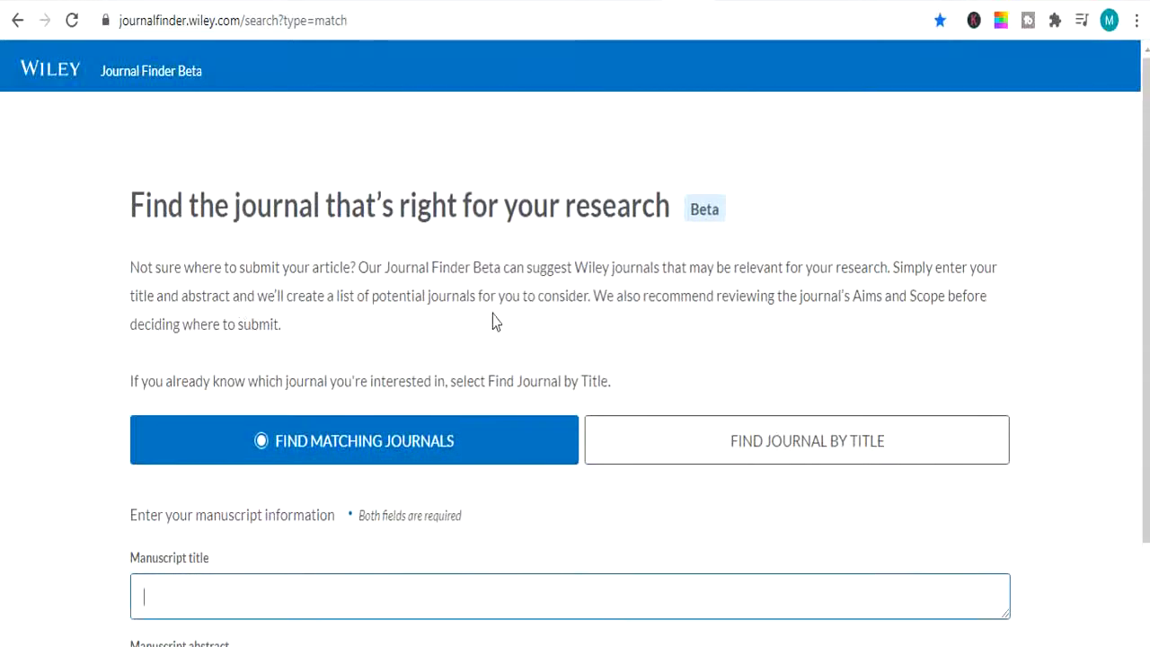
scroll(472, 324, "down", 1)
scroll(472, 323, "down", 2)
scroll(495, 264, "up", 2)
scroll(404, 468, "down", 2)
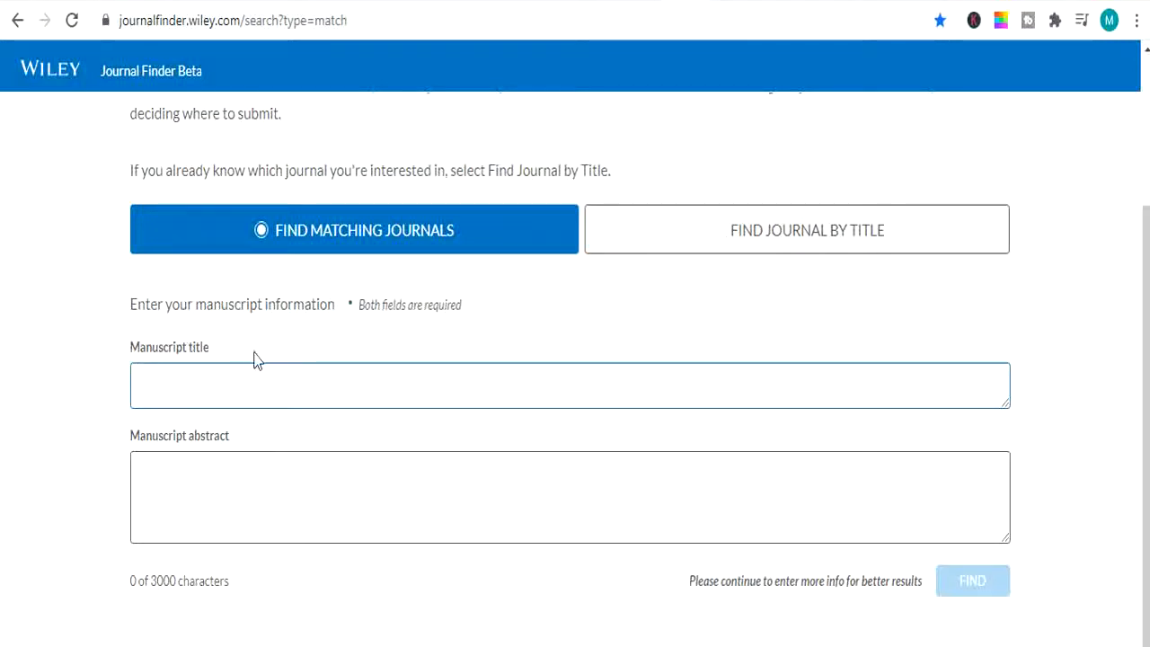
scroll(184, 375, "down", 1)
scroll(184, 376, "down", 1)
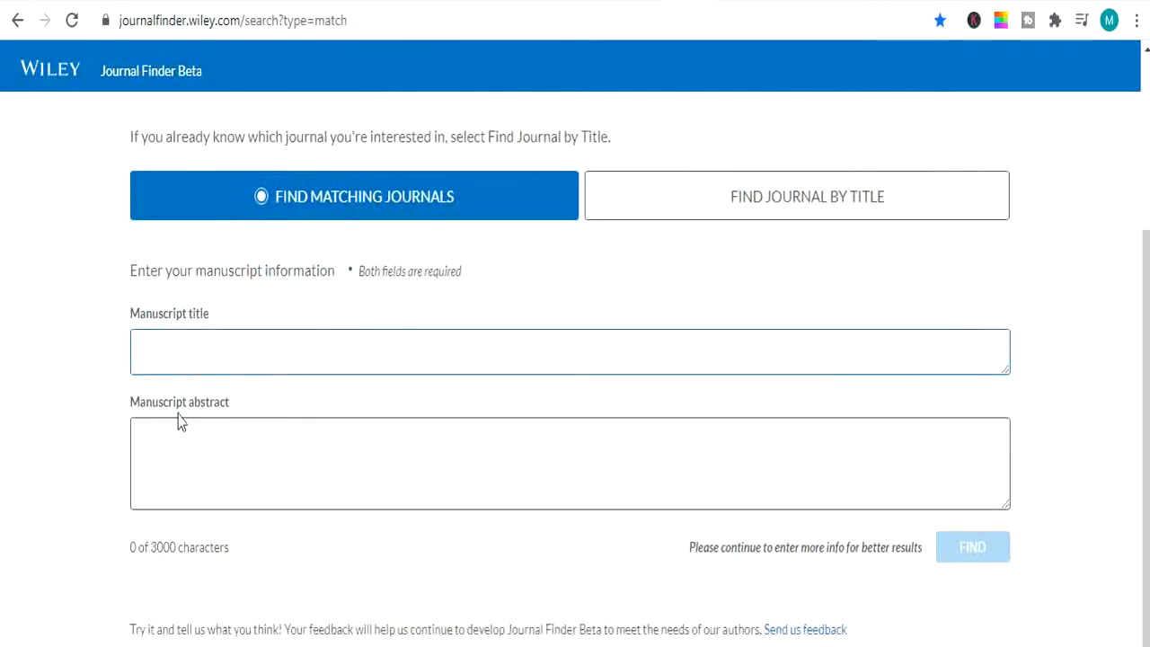
left_click(172, 447)
scroll(171, 448, "up", 1)
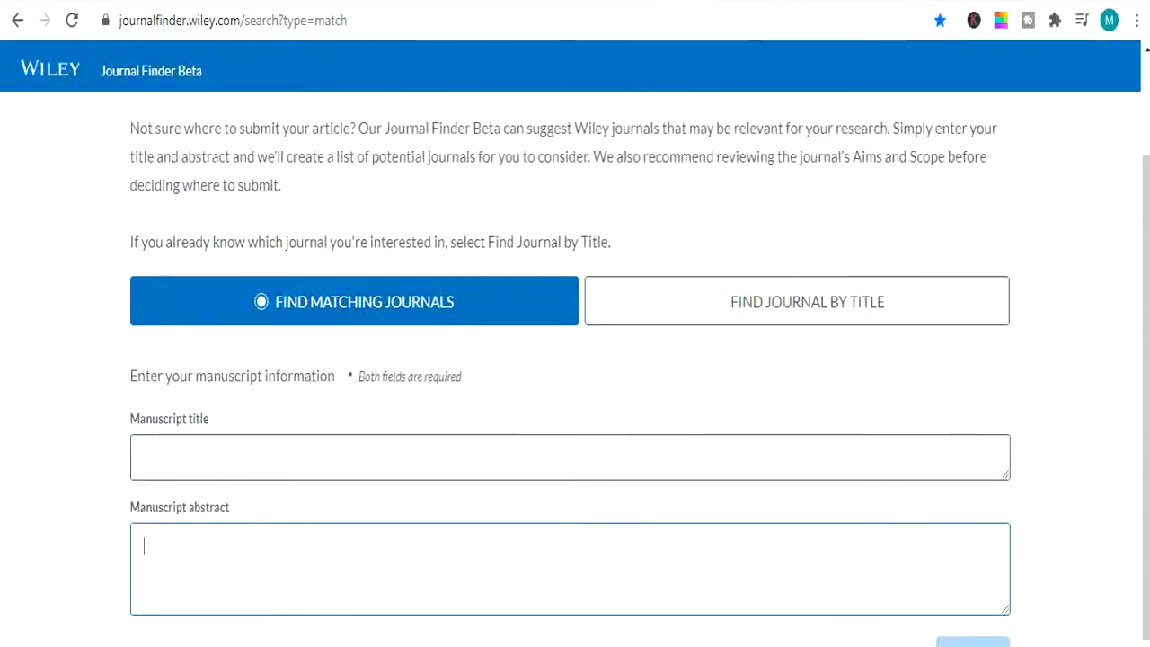
key("alt+Tab")
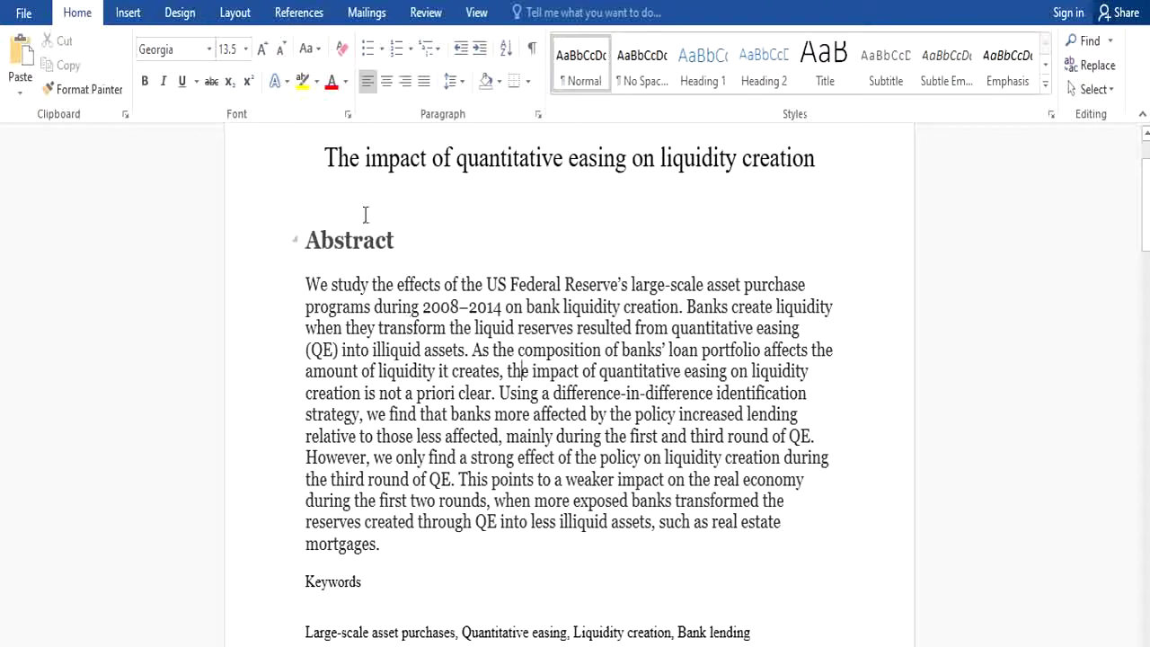
- Copy the paper's title from Word and paste it as plain text into the manuscript title field
scroll(366, 214, "up", 1)
left_click_drag(325, 208, 842, 210)
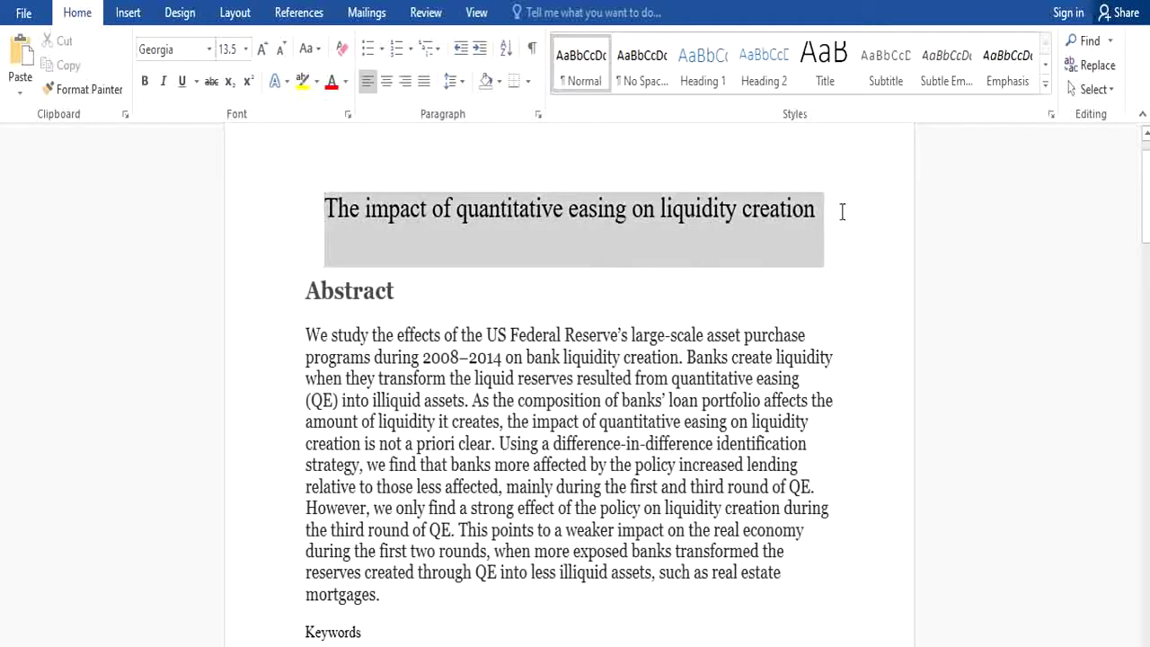
right_click(750, 228)
left_click(772, 260)
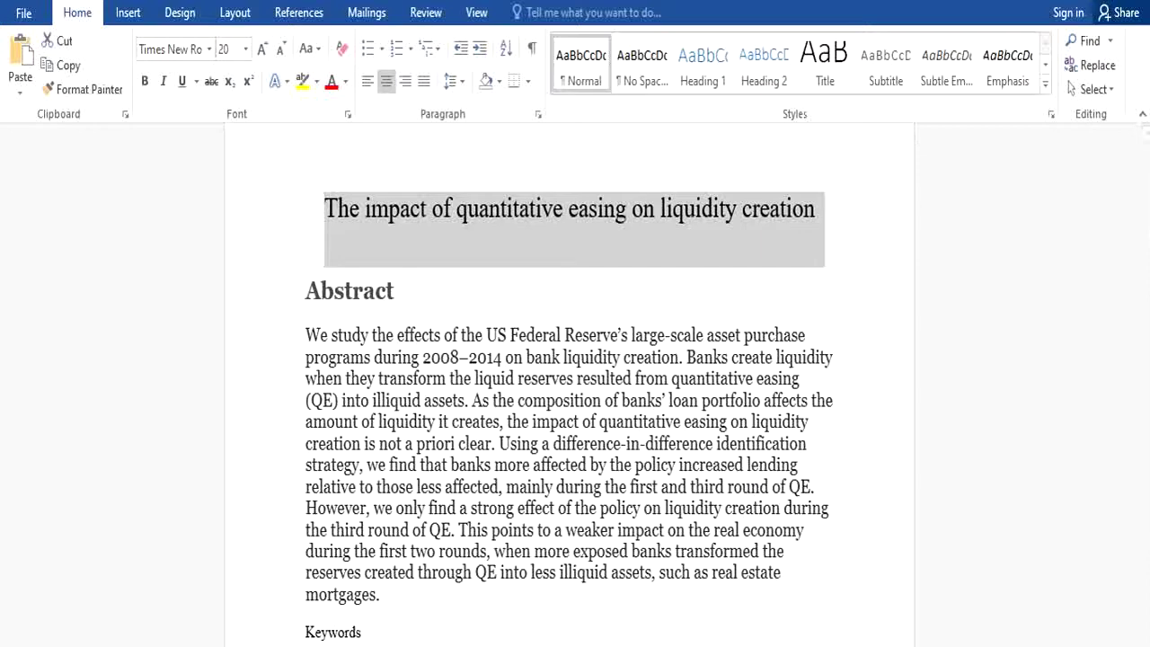
key("alt+Tab")
left_click(366, 458)
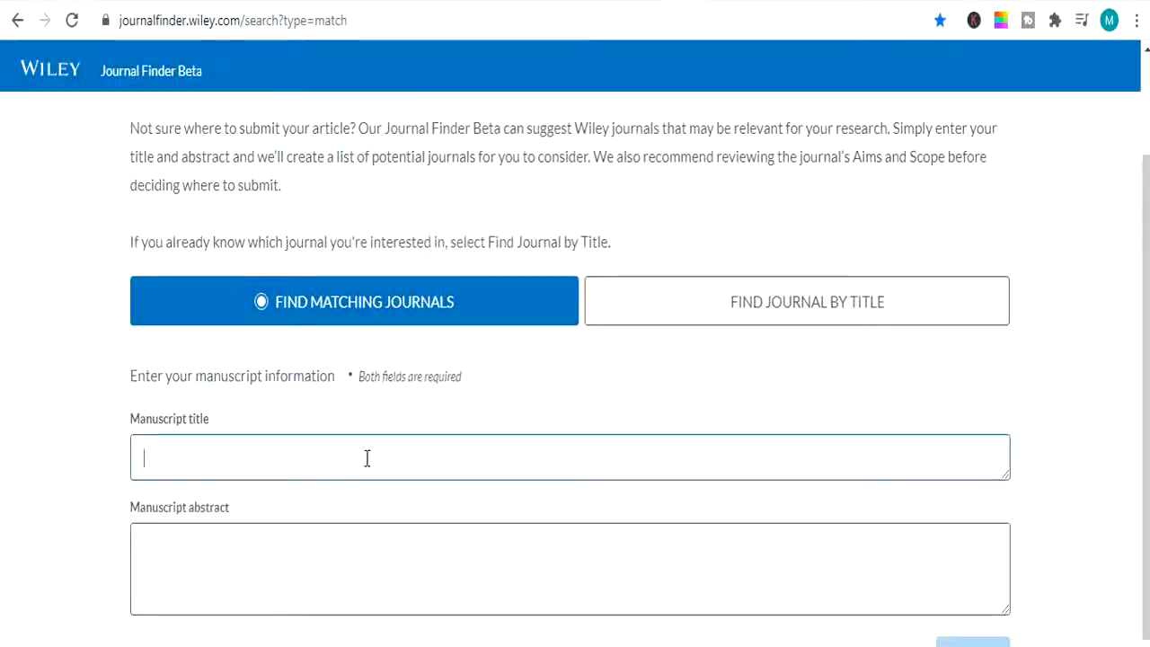
right_click(367, 458)
left_click(428, 314)
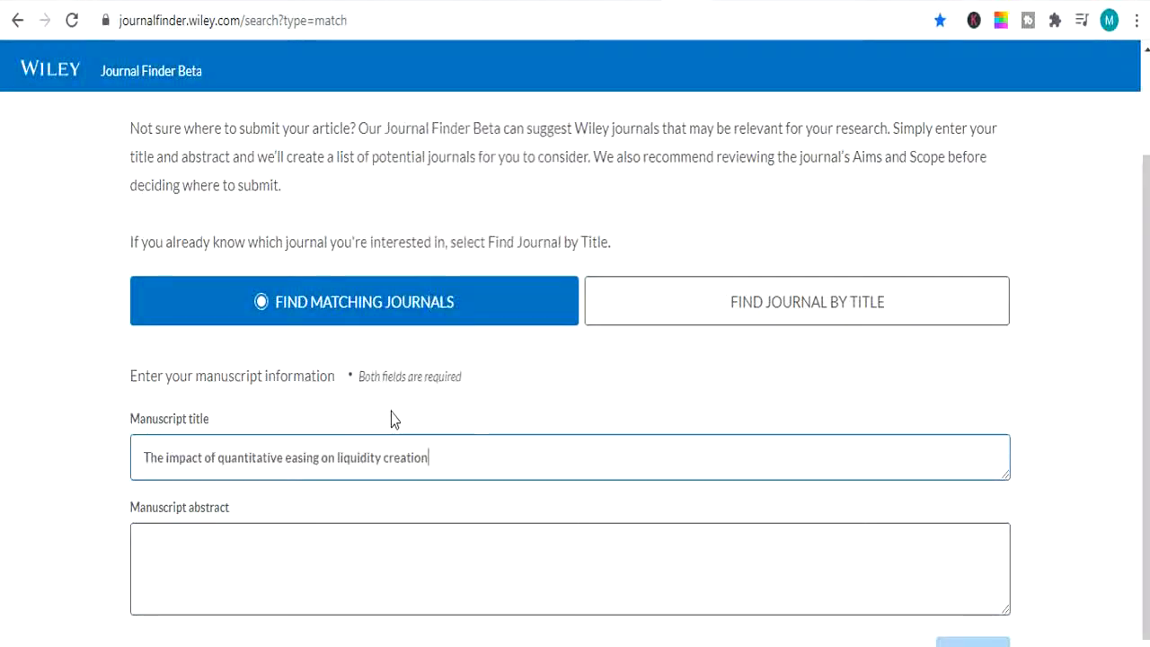
- Copy the abstract paragraph from Word into the manuscript abstract field
key("alt+Tab")
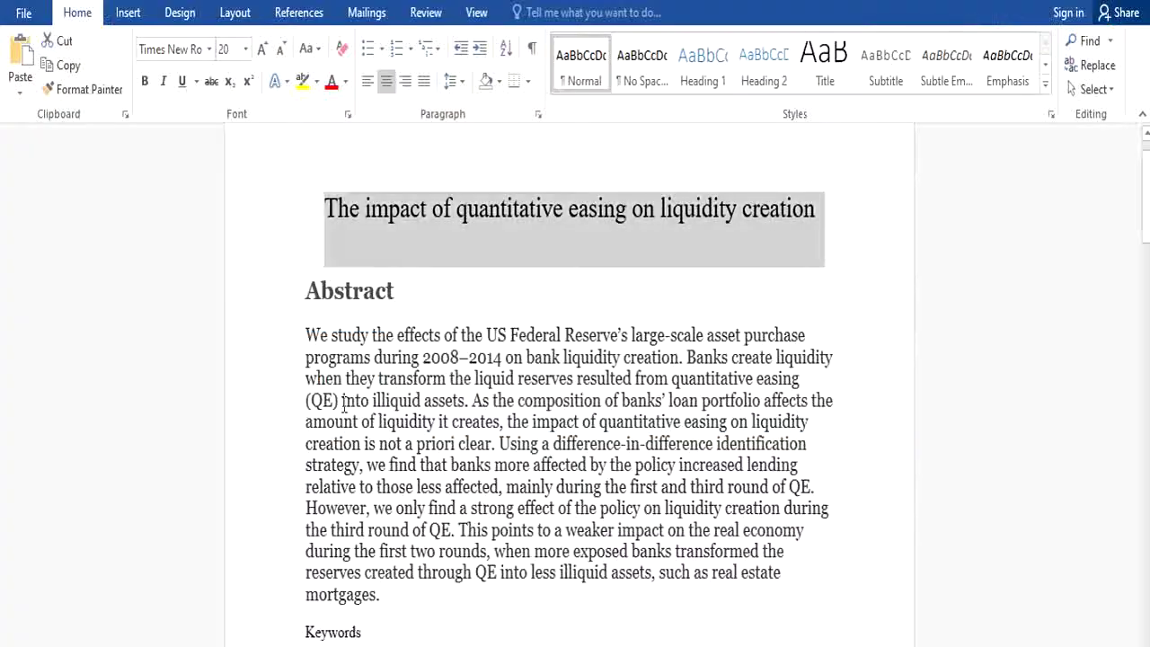
left_click_drag(305, 335, 386, 610)
right_click(377, 399)
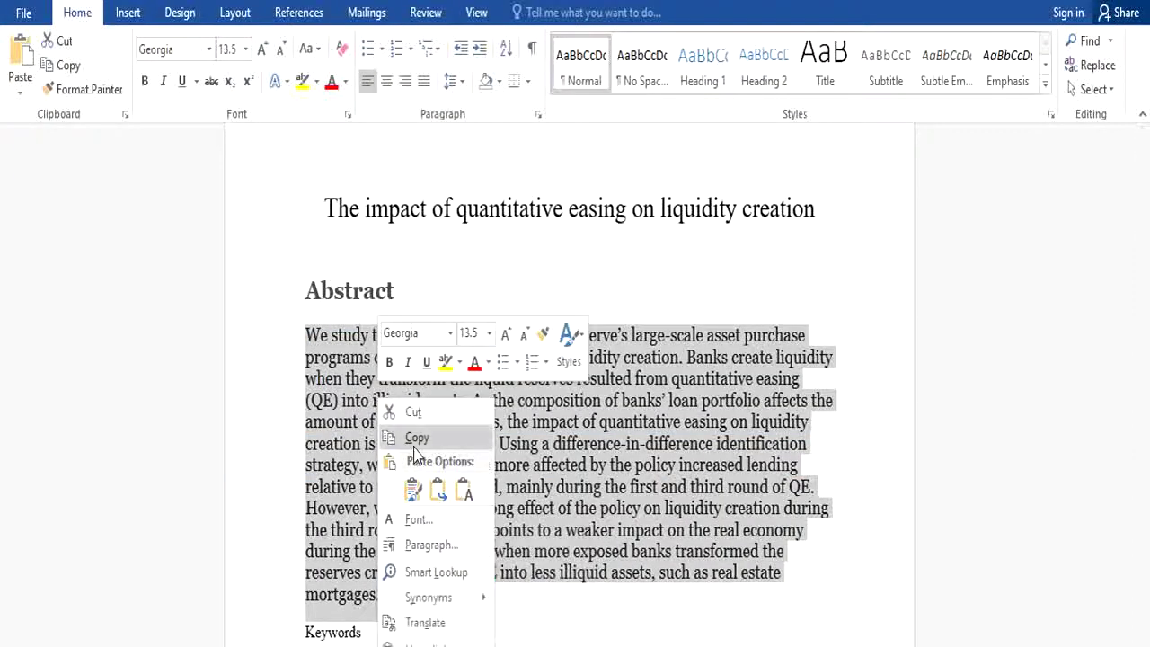
left_click(413, 437)
key("alt+Tab")
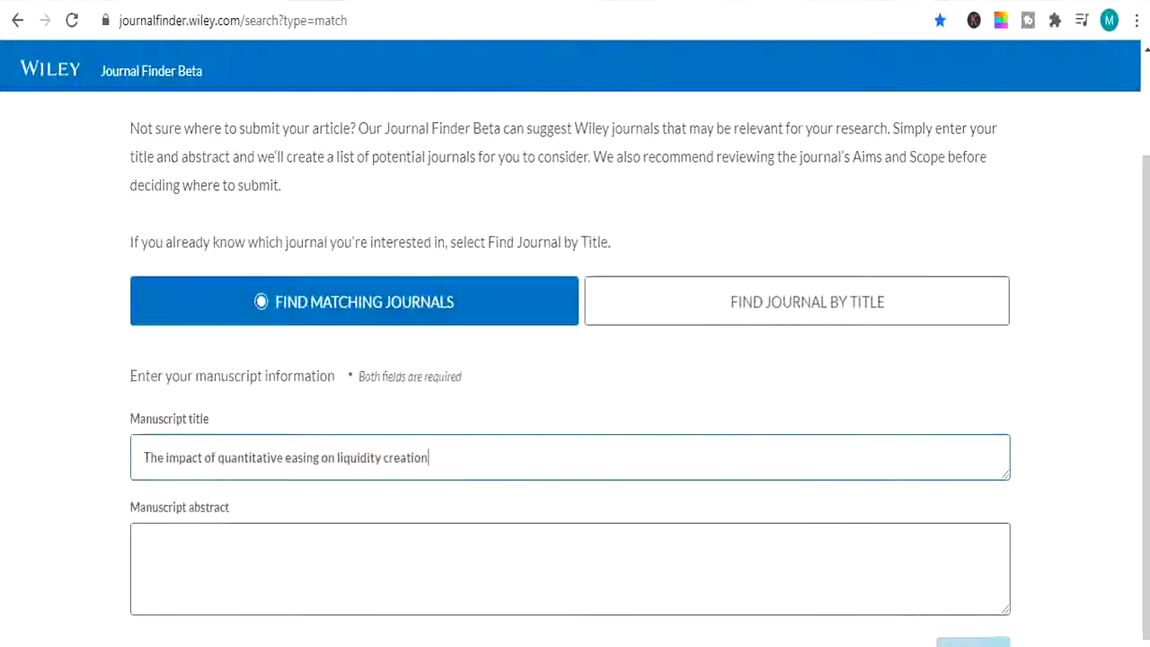
left_click(292, 563)
right_click(292, 563)
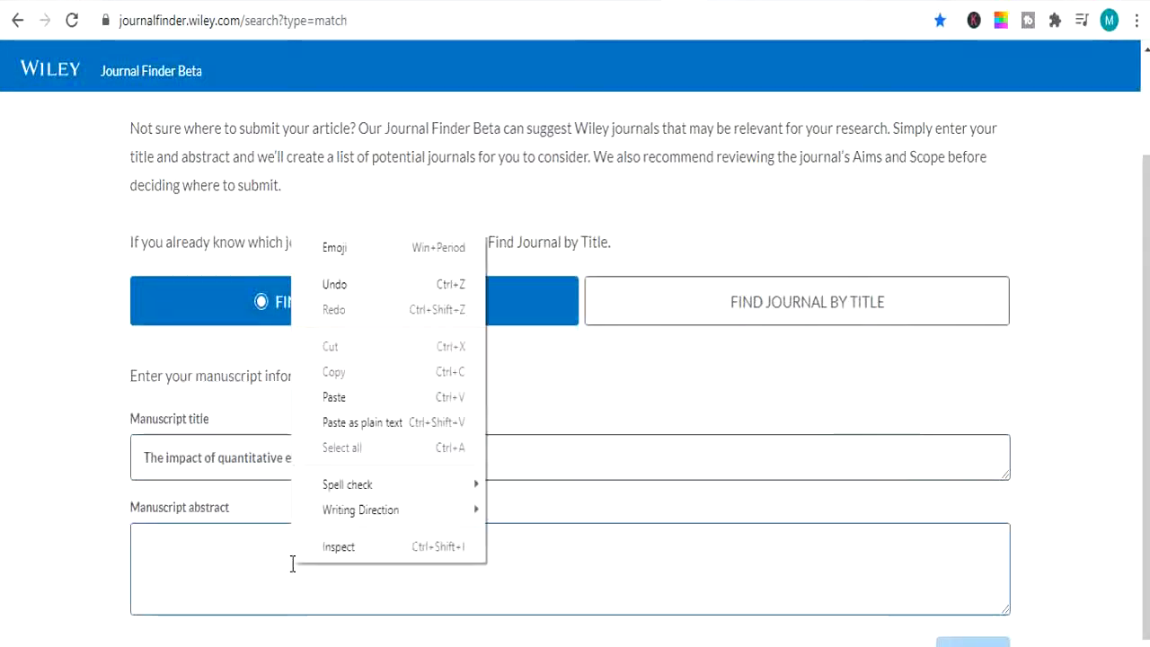
left_click(358, 403)
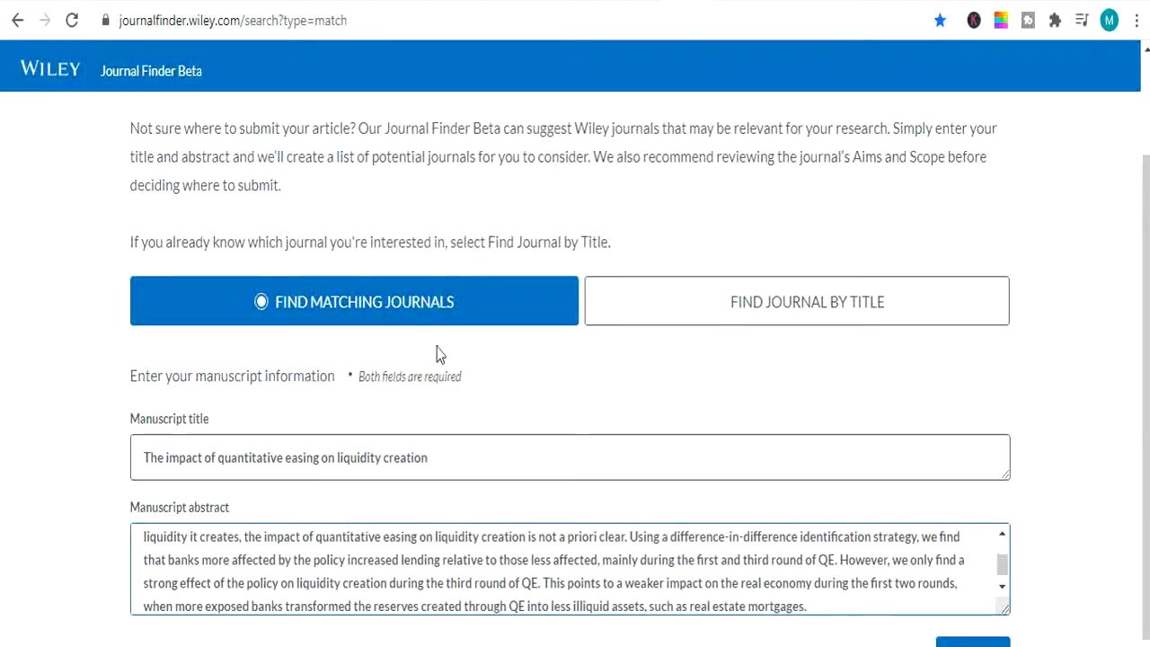
- Check the 3000-character abstract limit and run FIND for matching journals
scroll(436, 354, "down", 1)
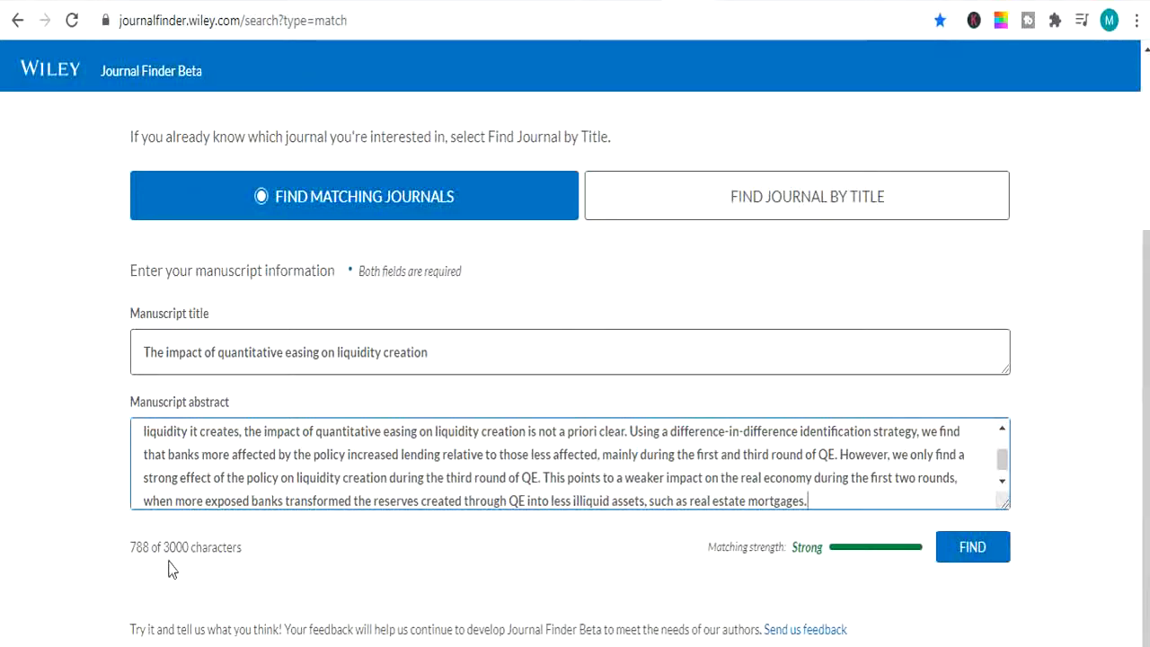
left_click_drag(163, 547, 192, 552)
left_click(281, 566)
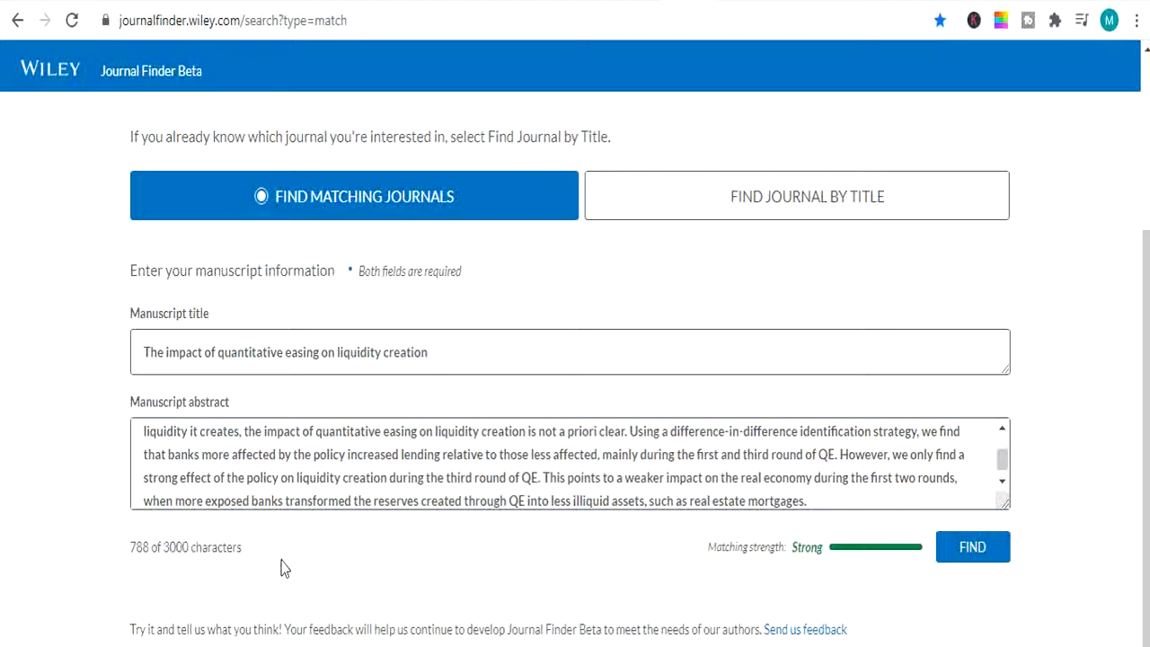
left_click(968, 554)
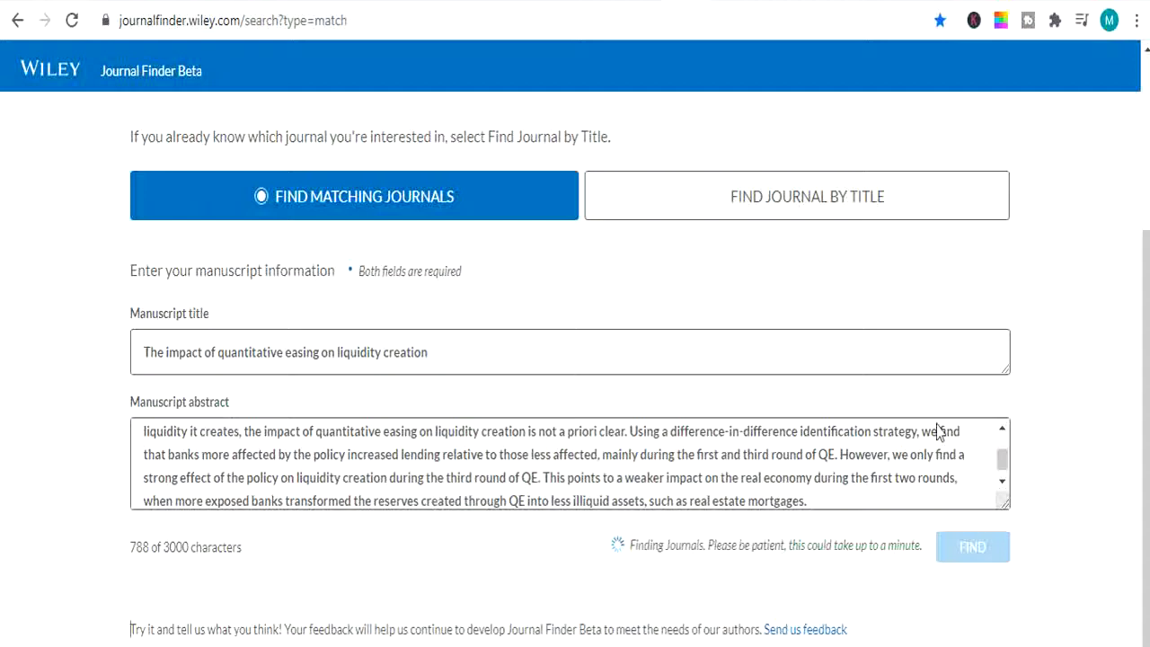
- After the 'unable to generate any results' message, run the journal match again
scroll(982, 463, "down", 1)
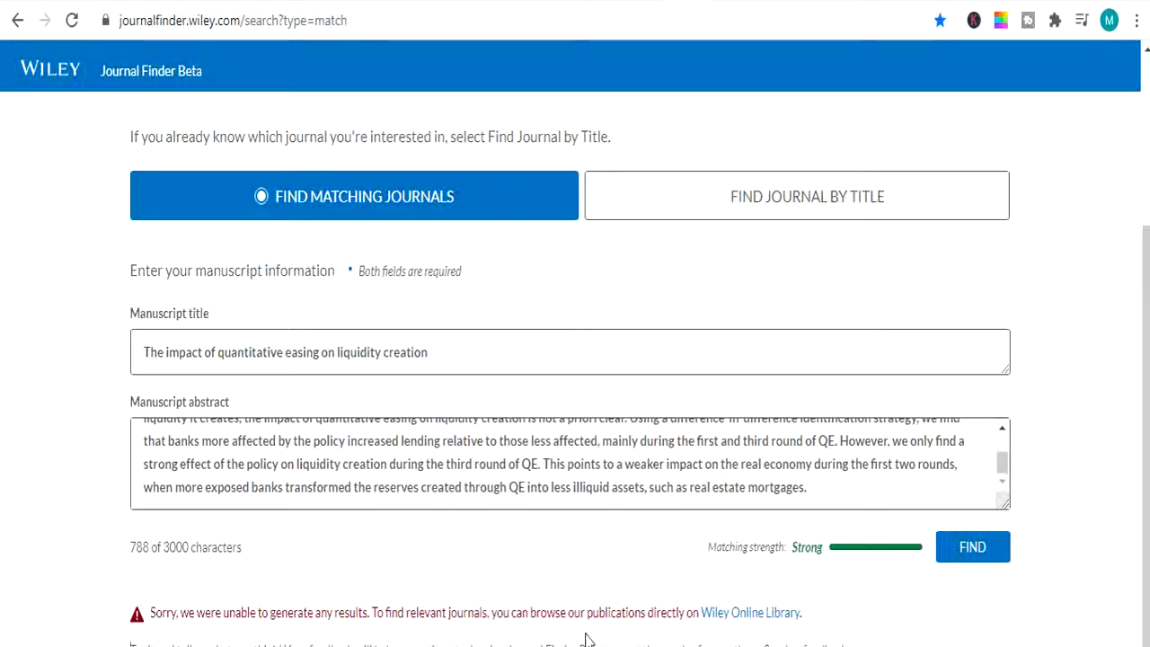
scroll(806, 634, "down", 1)
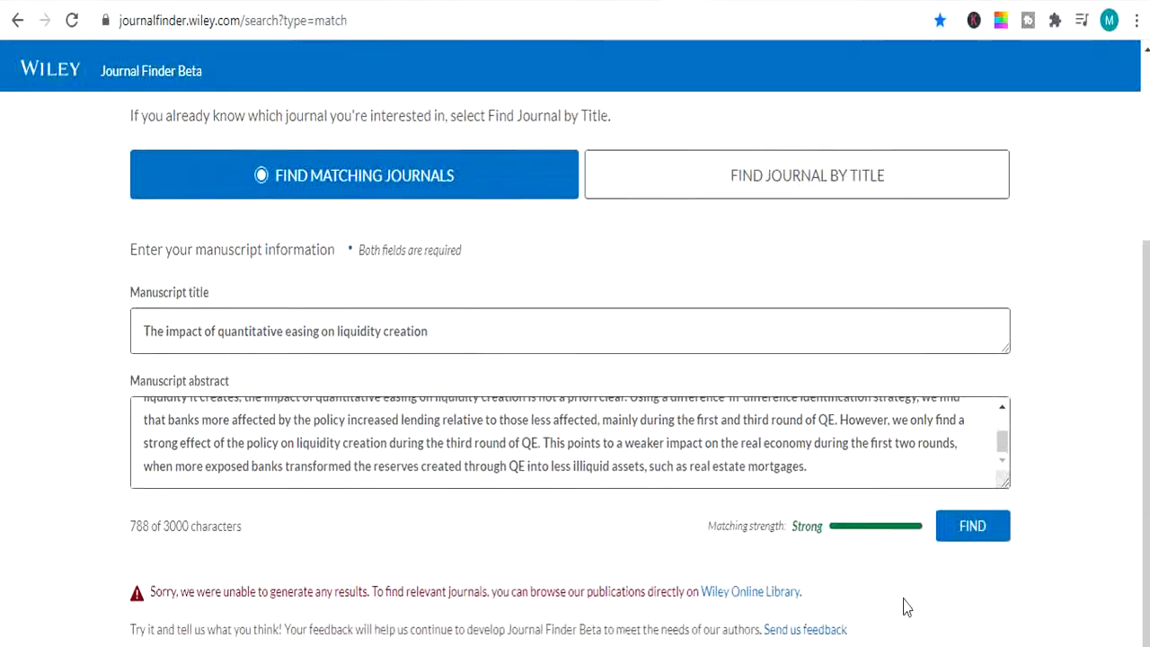
left_click(983, 530)
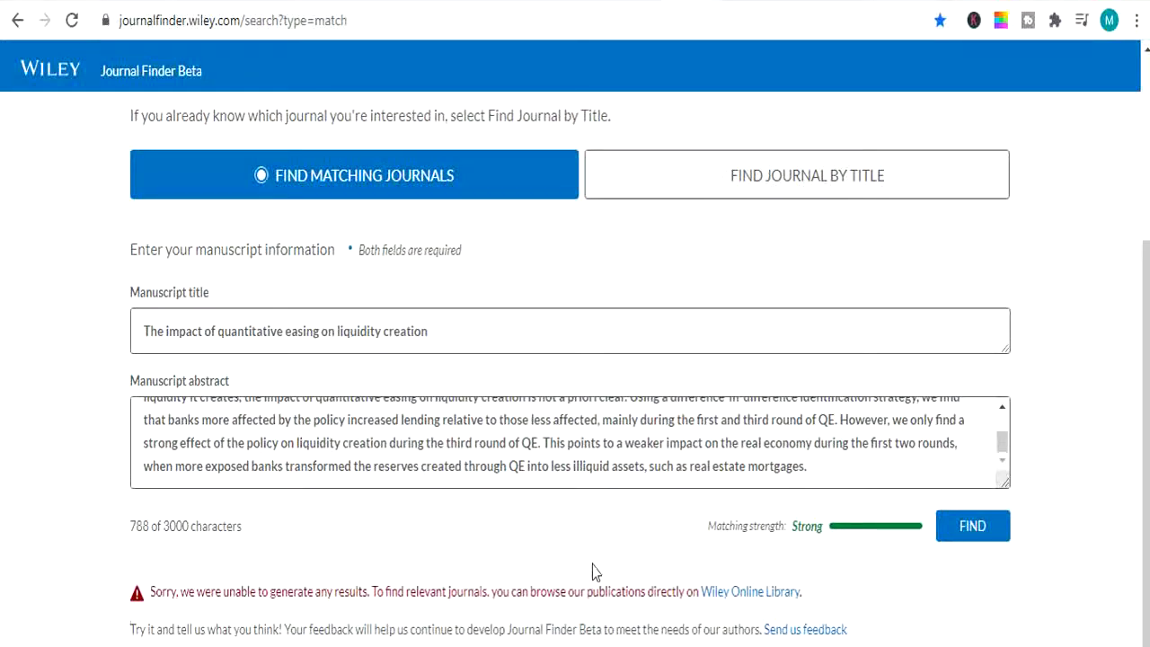
scroll(592, 565, "up", 3)
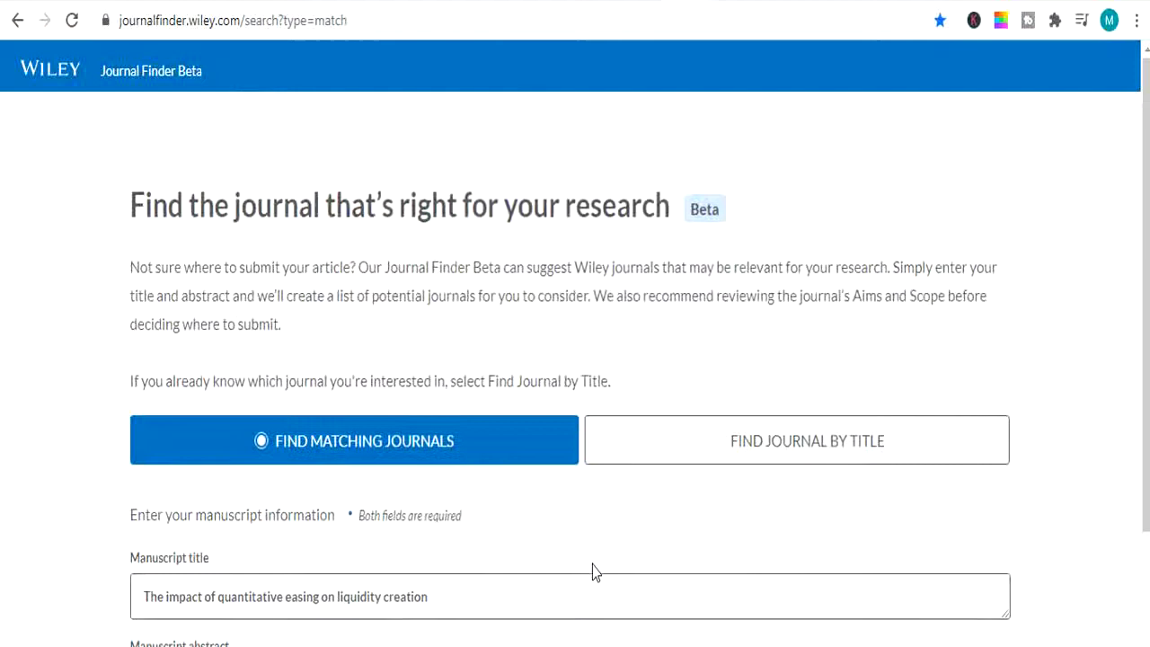
scroll(590, 569, "down", 3)
scroll(592, 571, "up", 3)
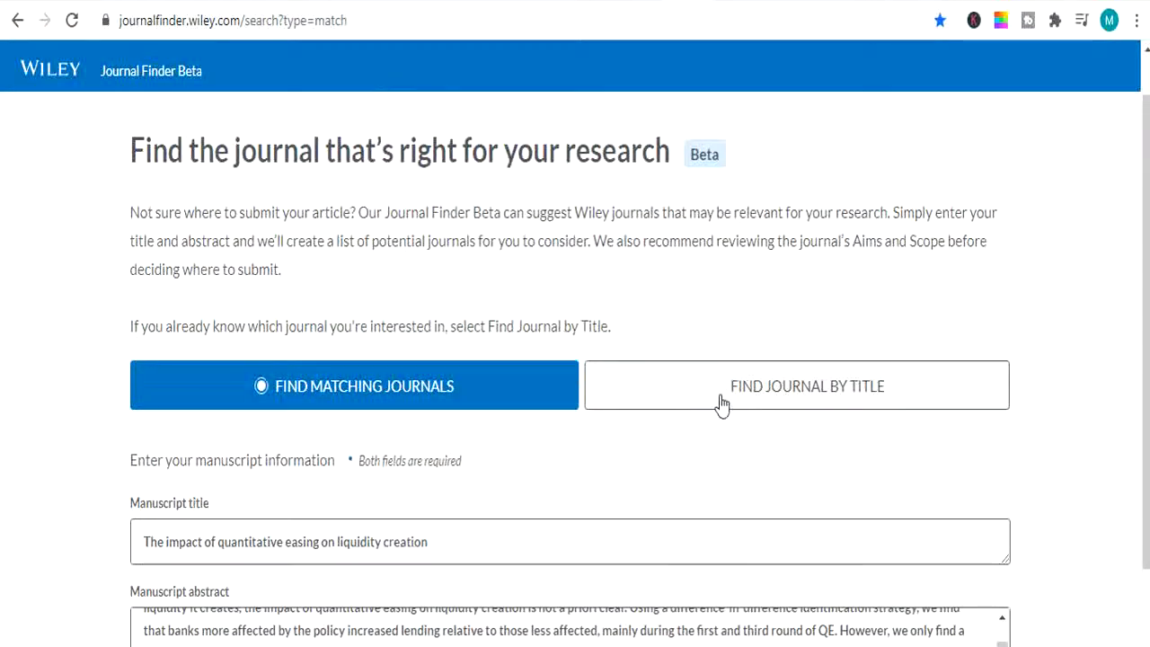
- Find The Journal of Finance by title and view its 6.813 impact factor and 2/109 ranking
left_click(722, 403)
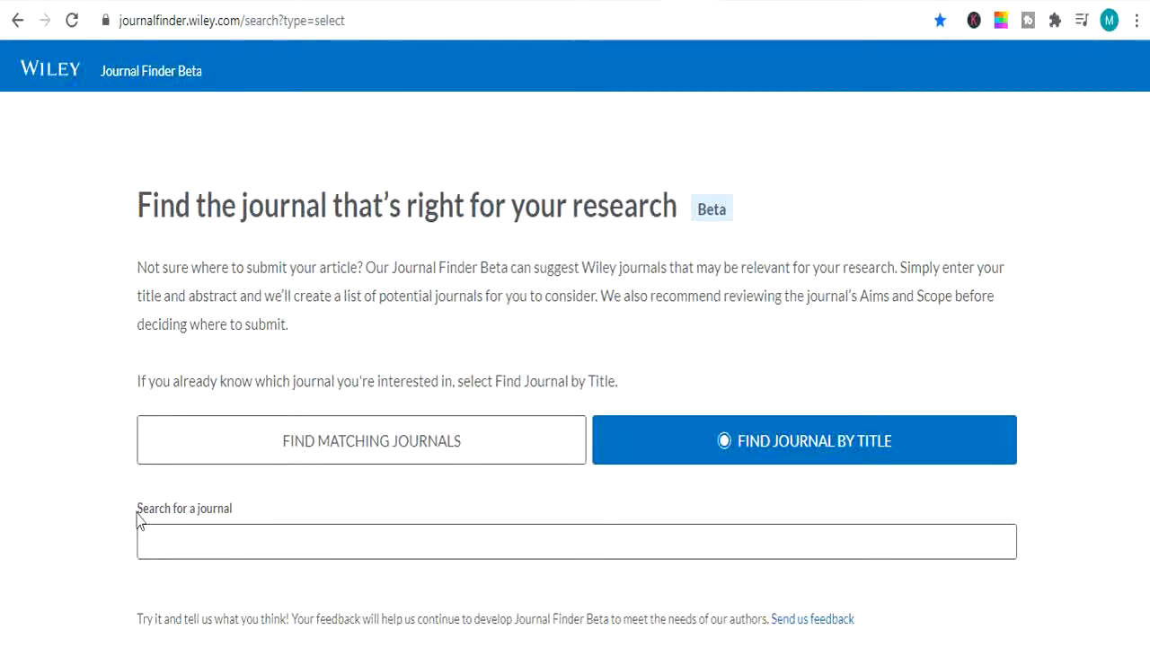
left_click(243, 539)
left_click(221, 578)
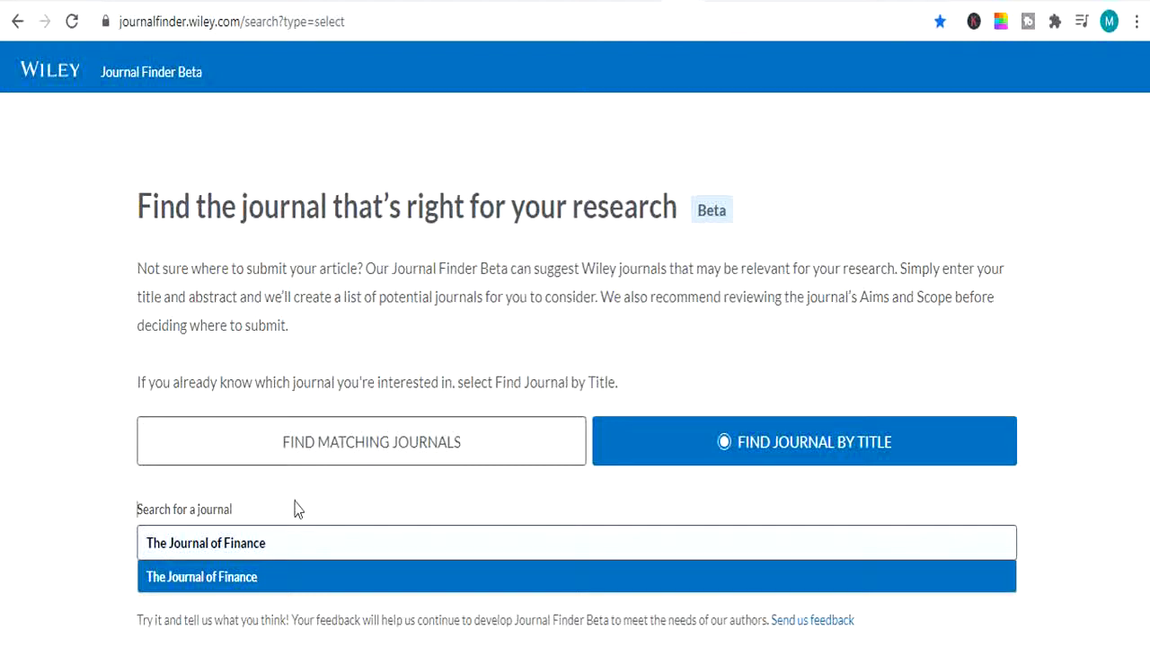
left_click(236, 579)
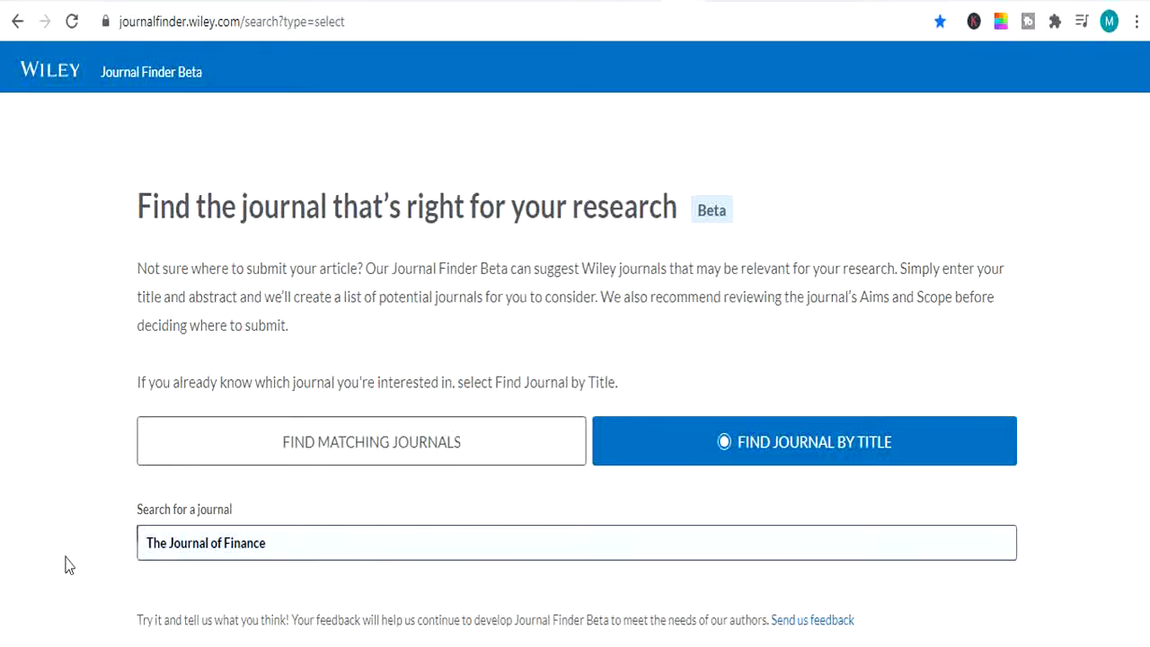
scroll(641, 472, "down", 3)
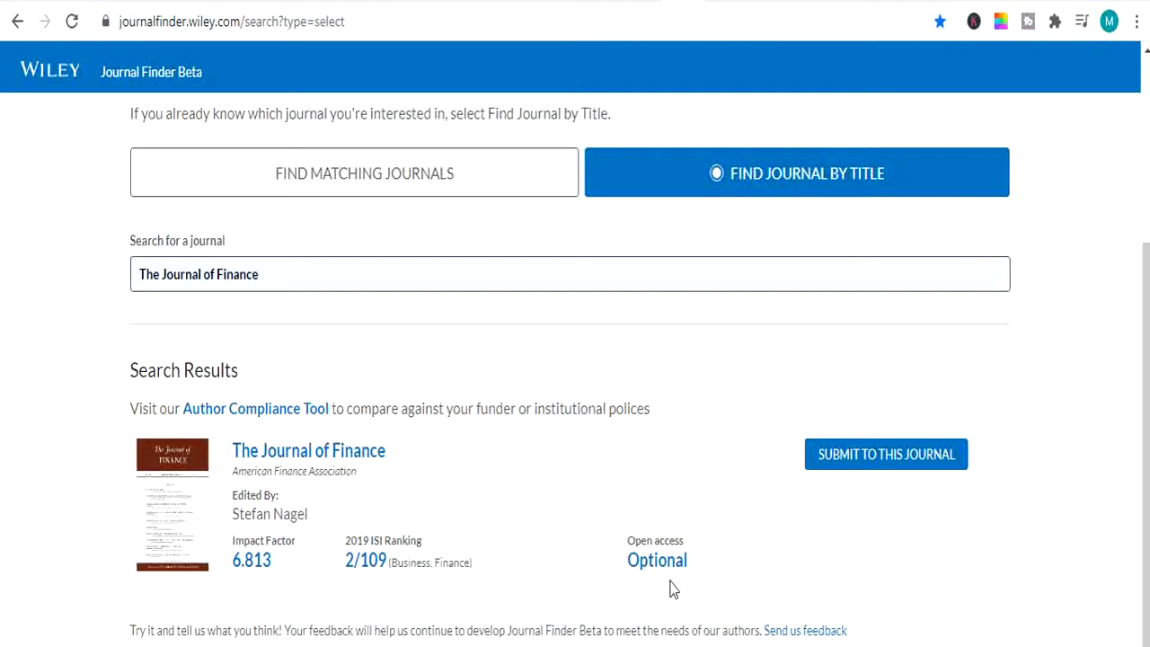
scroll(676, 584, "up", 2)
scroll(674, 423, "down", 2)
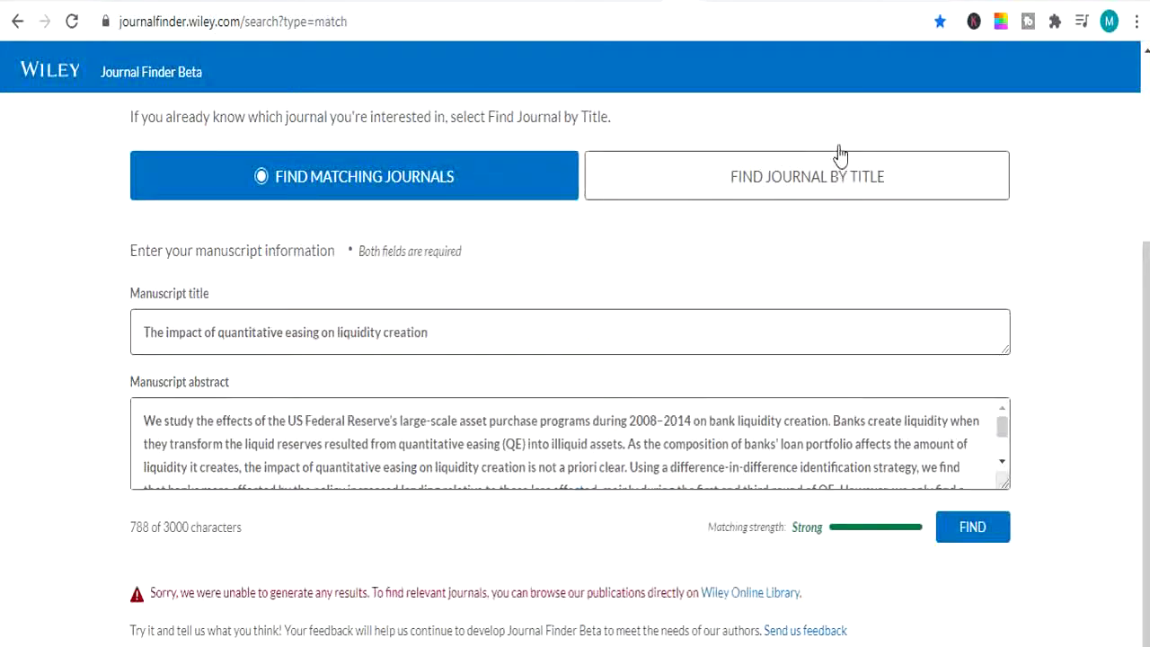
- Return to matching journals, select the manuscript title, then go to the Springer Journal suggester tab
left_click(829, 184)
left_click(337, 175)
left_click_drag(429, 332, 81, 312)
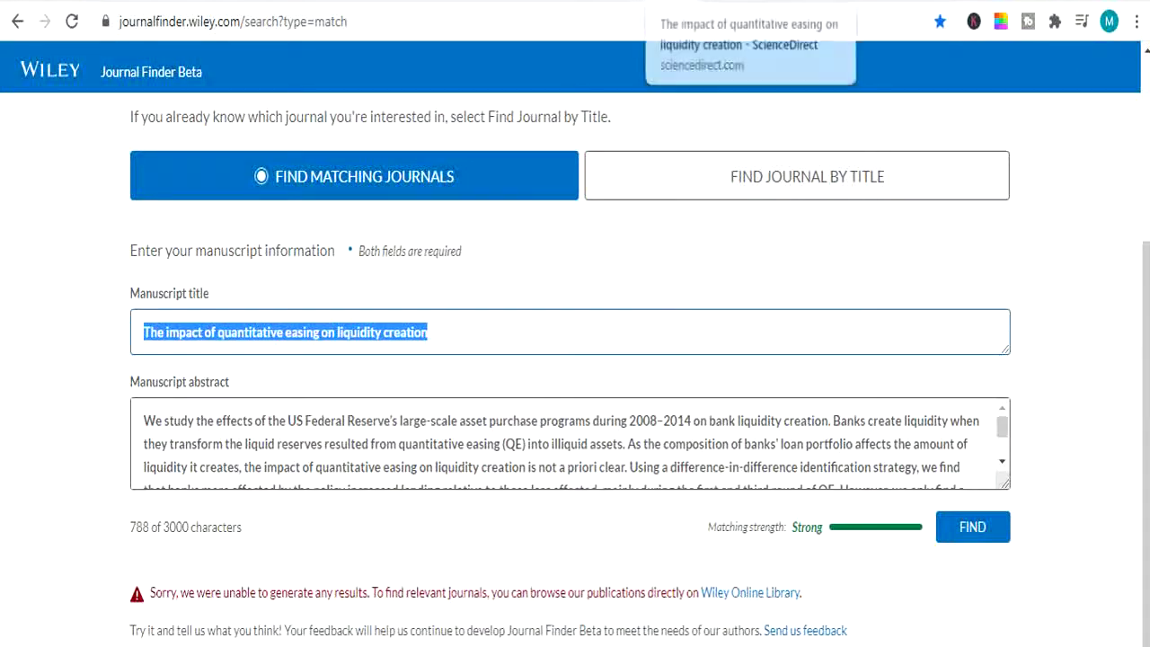
left_click(710, 4)
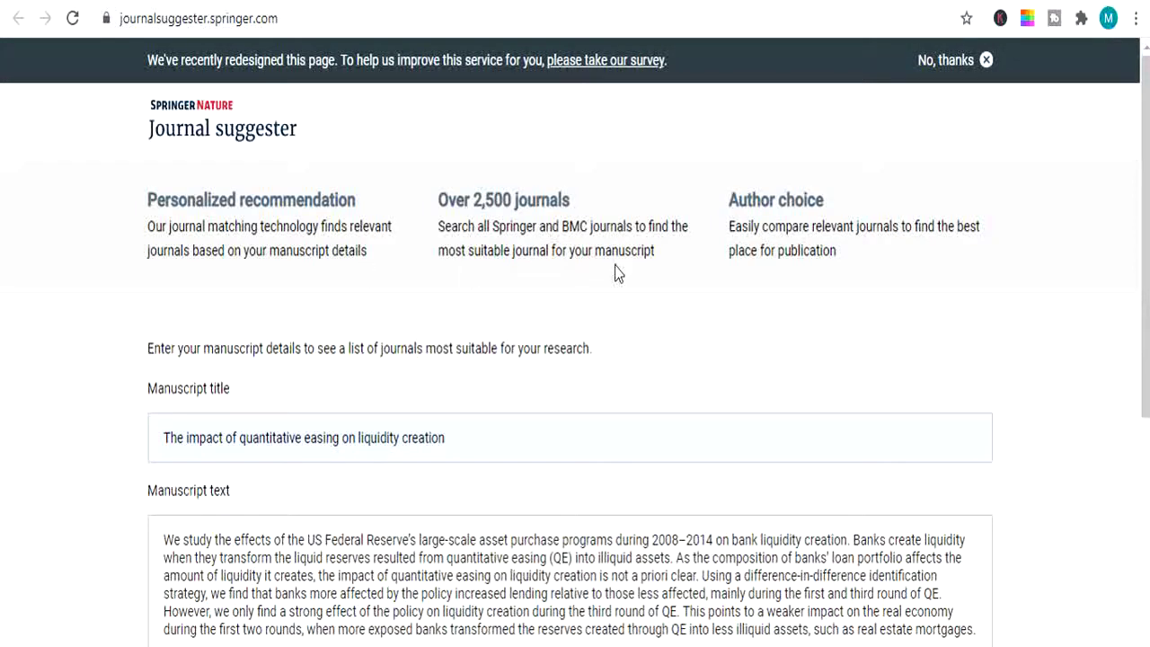
- Dismiss the survey banner and look at the subject-area list without choosing one
left_click(985, 60)
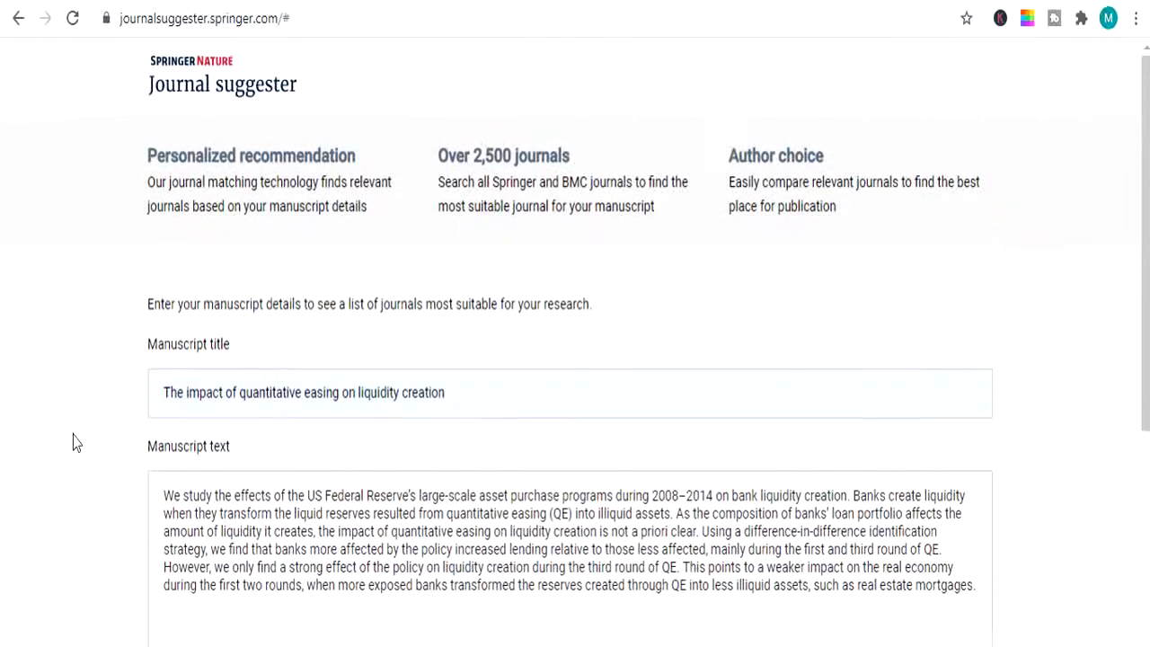
scroll(74, 441, "down", 1)
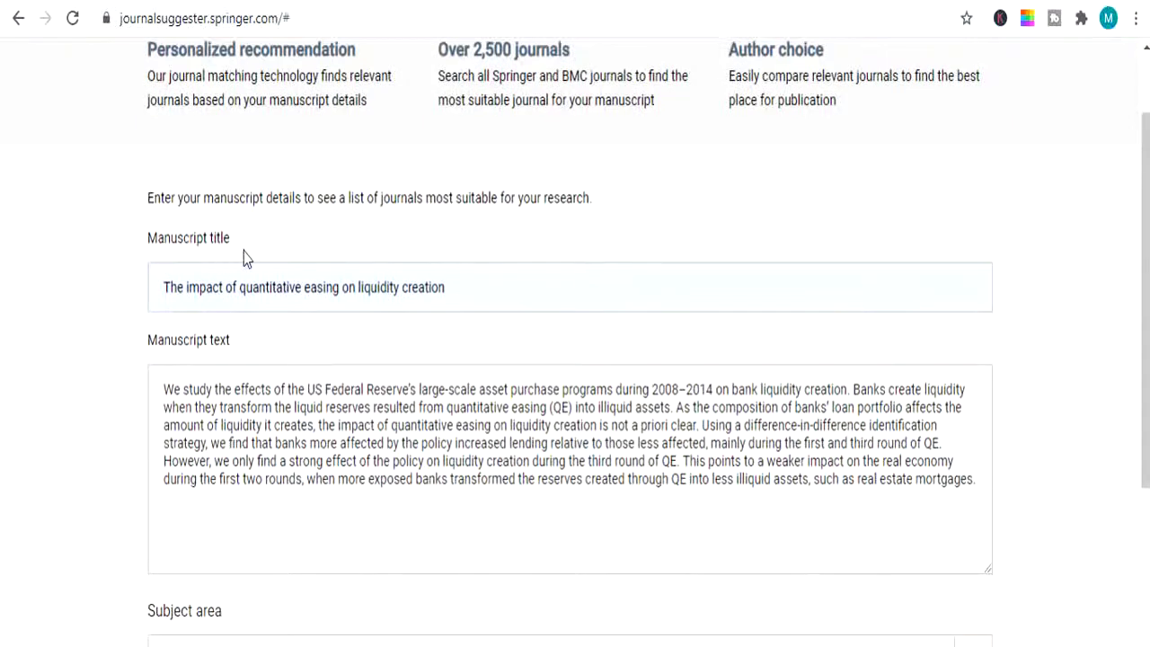
scroll(242, 258, "down", 1)
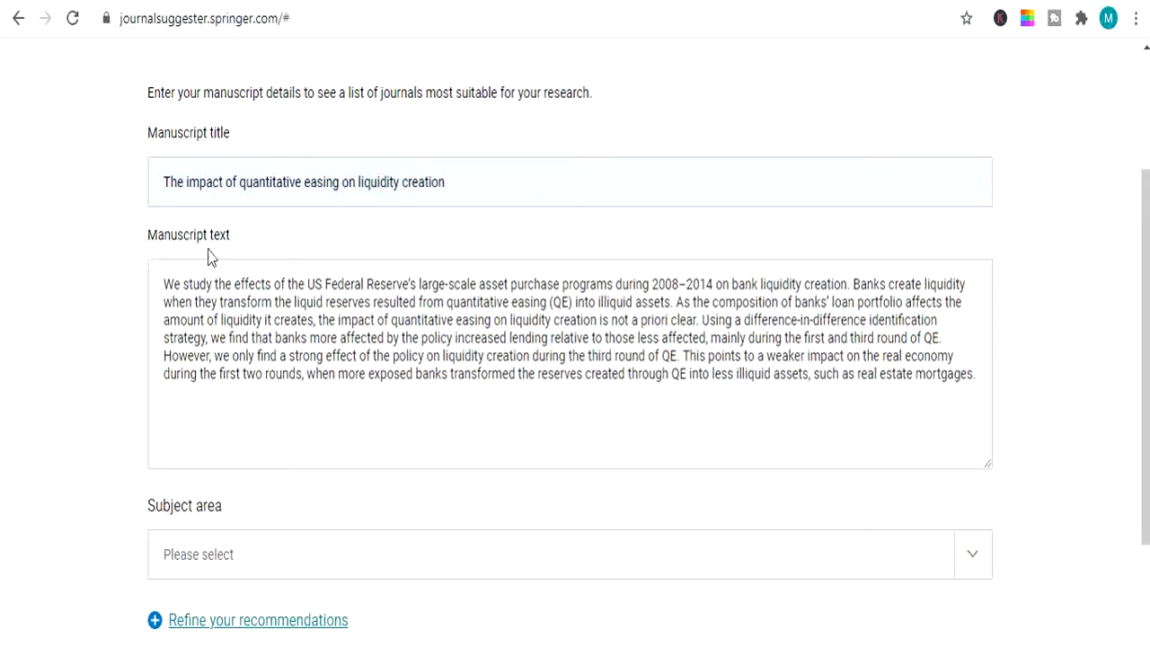
scroll(219, 261, "down", 2)
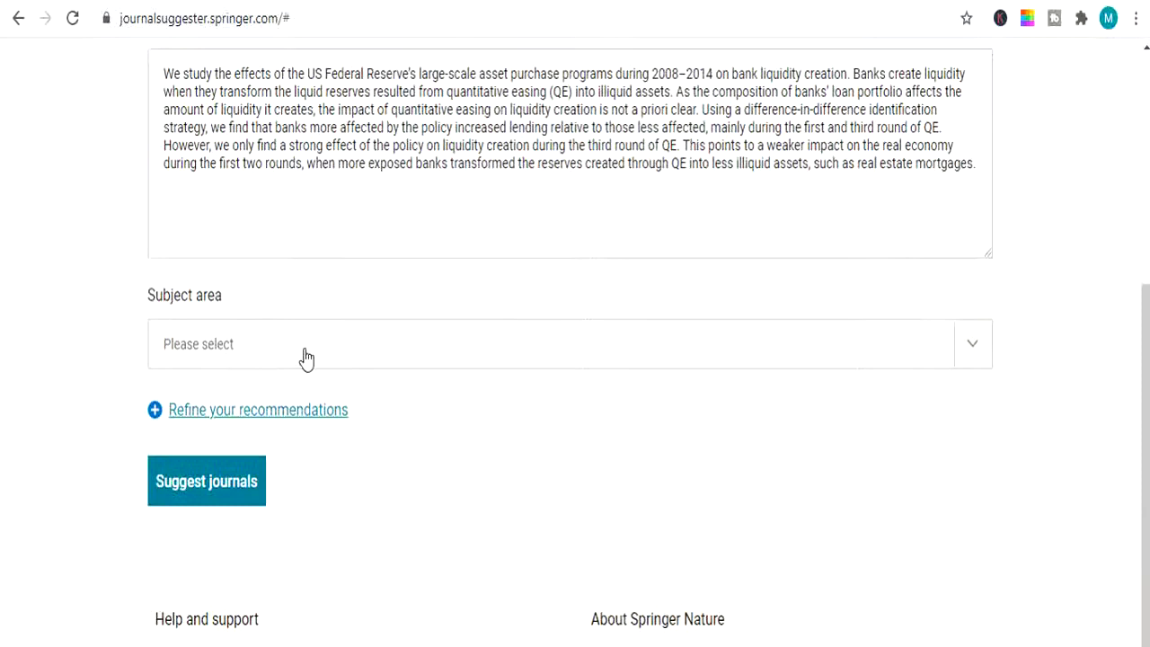
left_click(962, 358)
left_click(1, 503)
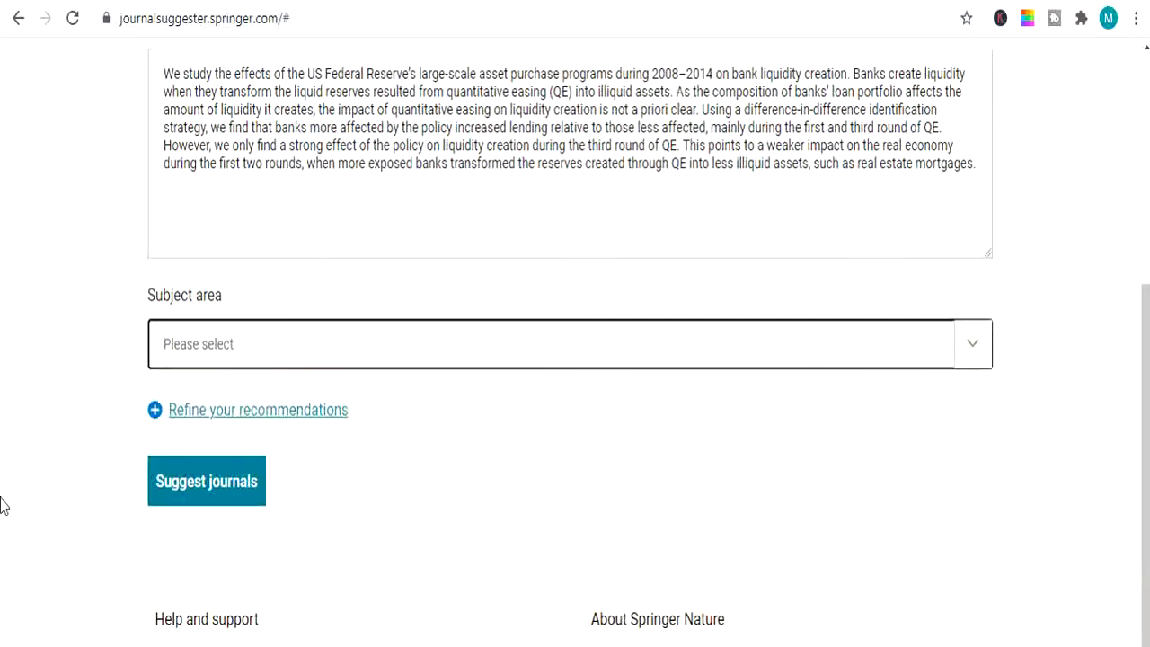
scroll(115, 410, "down", 1)
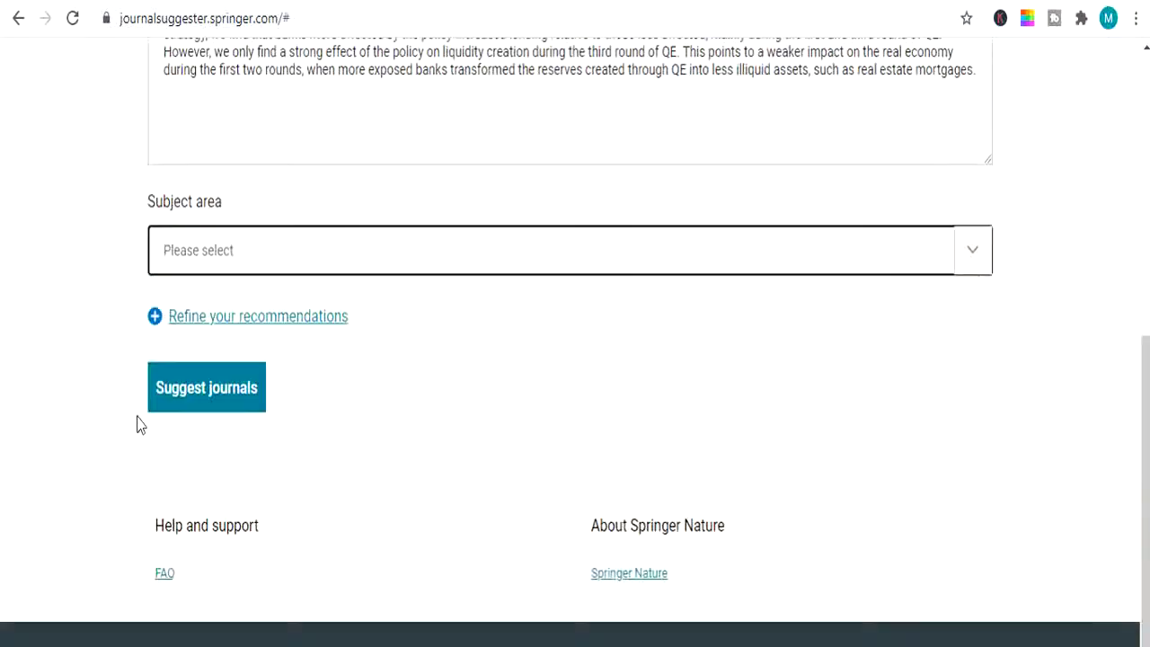
- Expand the optional filters for impact factor, acceptance rate, decision time and indexing
left_click(154, 319)
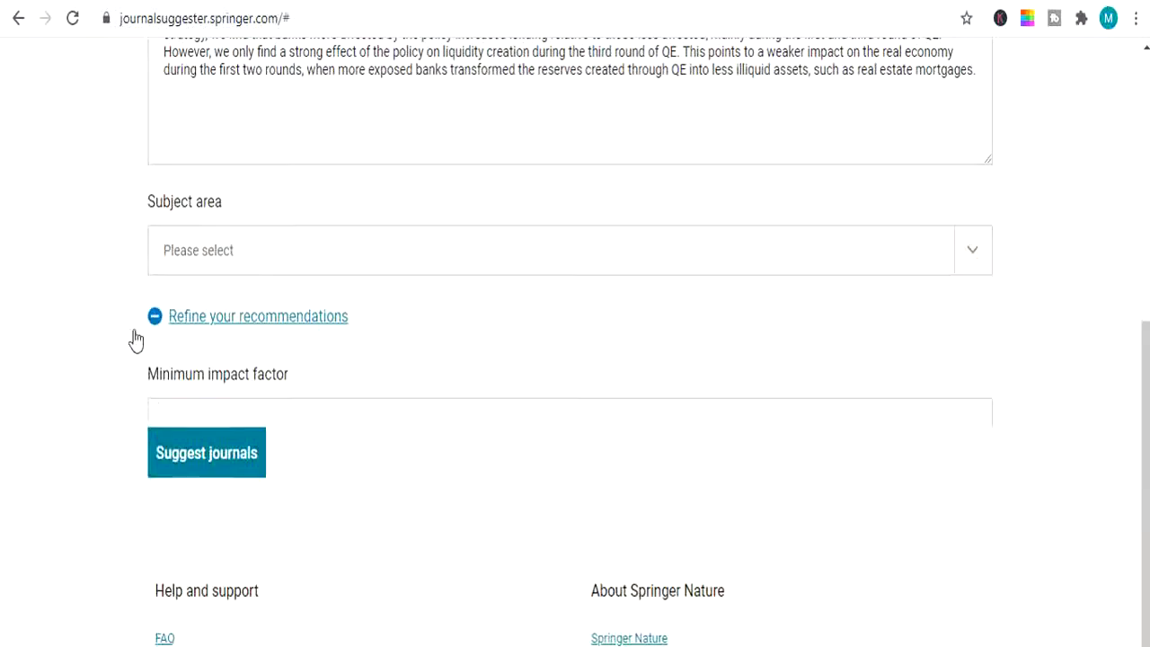
scroll(124, 351, "down", 1)
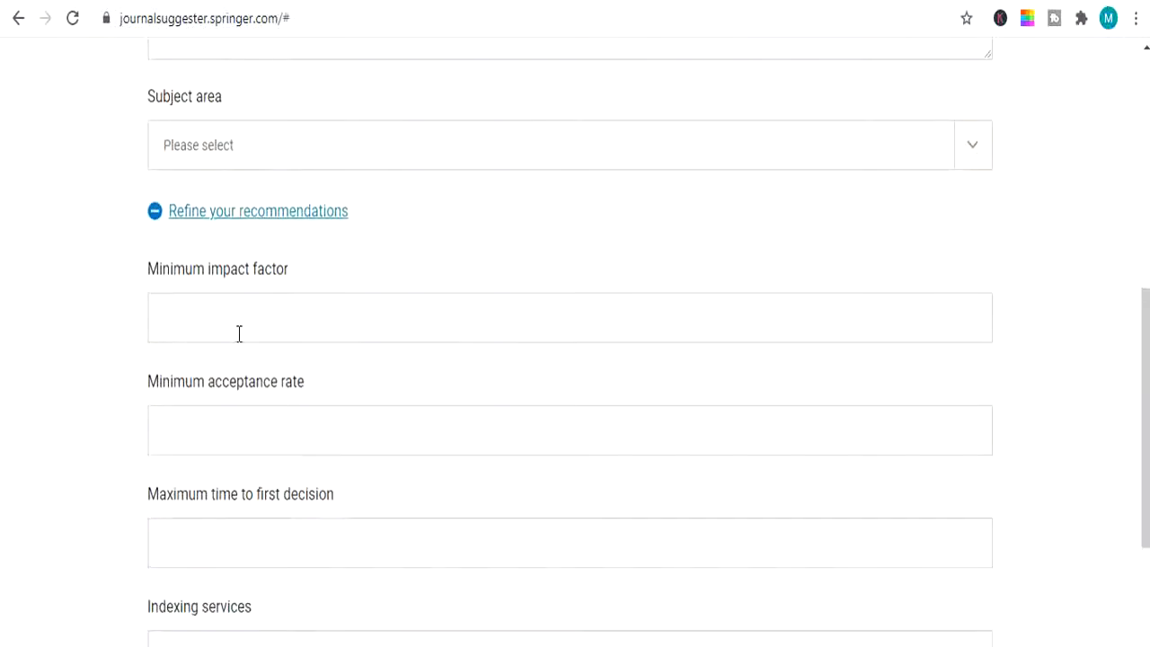
scroll(239, 333, "down", 1)
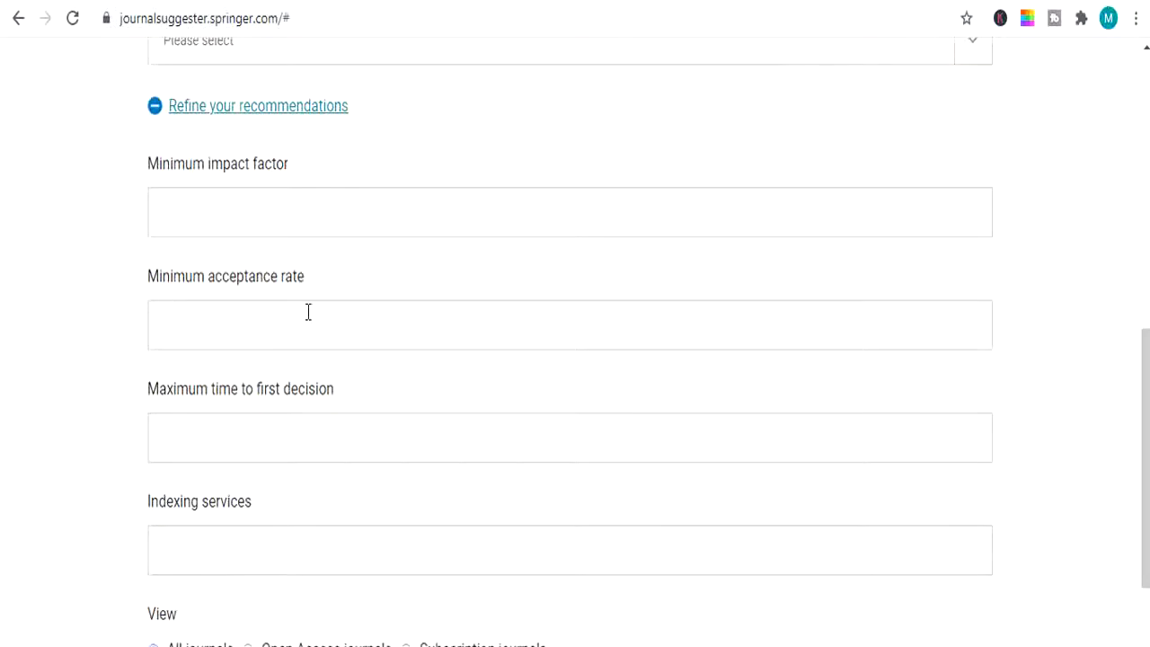
scroll(295, 360, "down", 1)
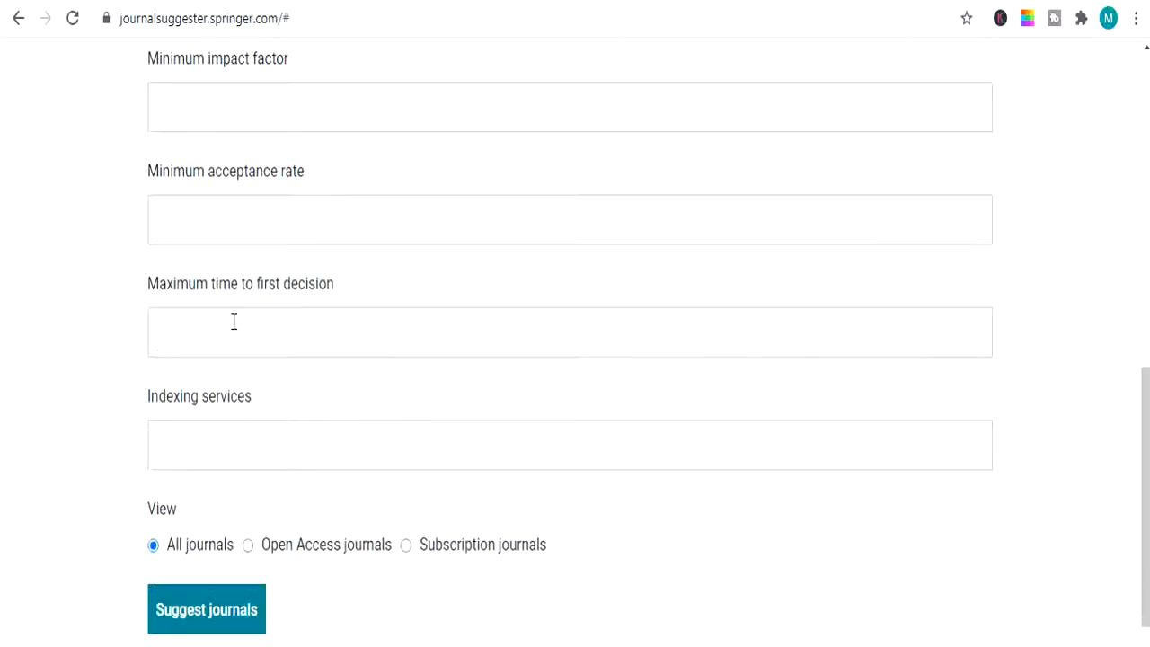
scroll(308, 317, "down", 1)
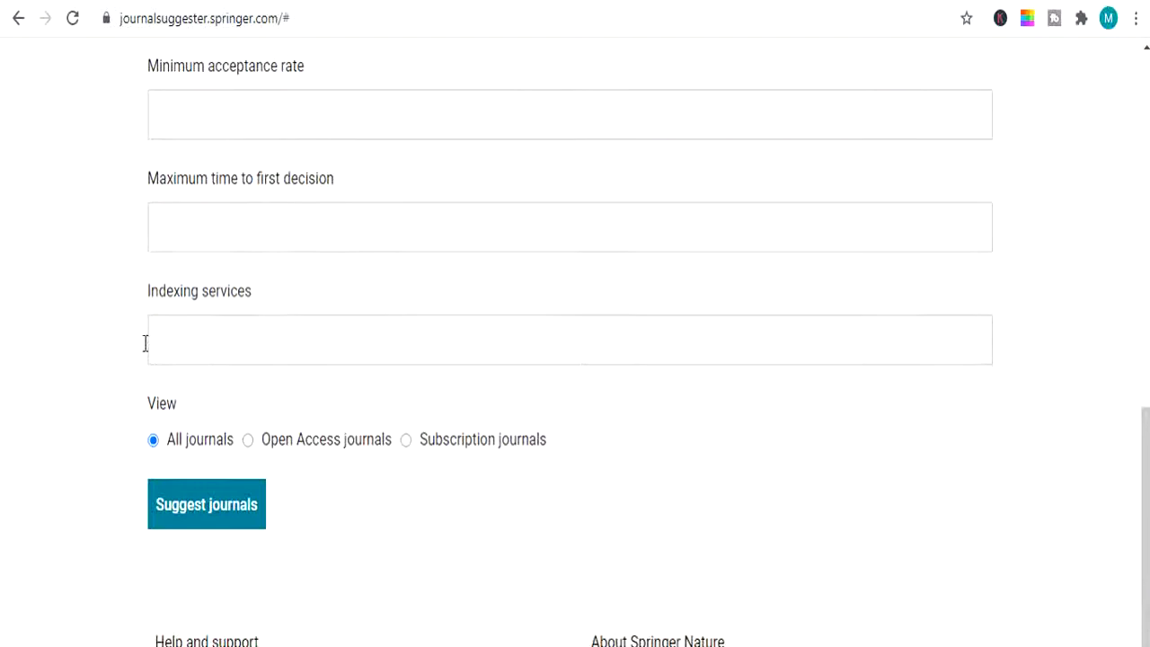
scroll(302, 335, "down", 1)
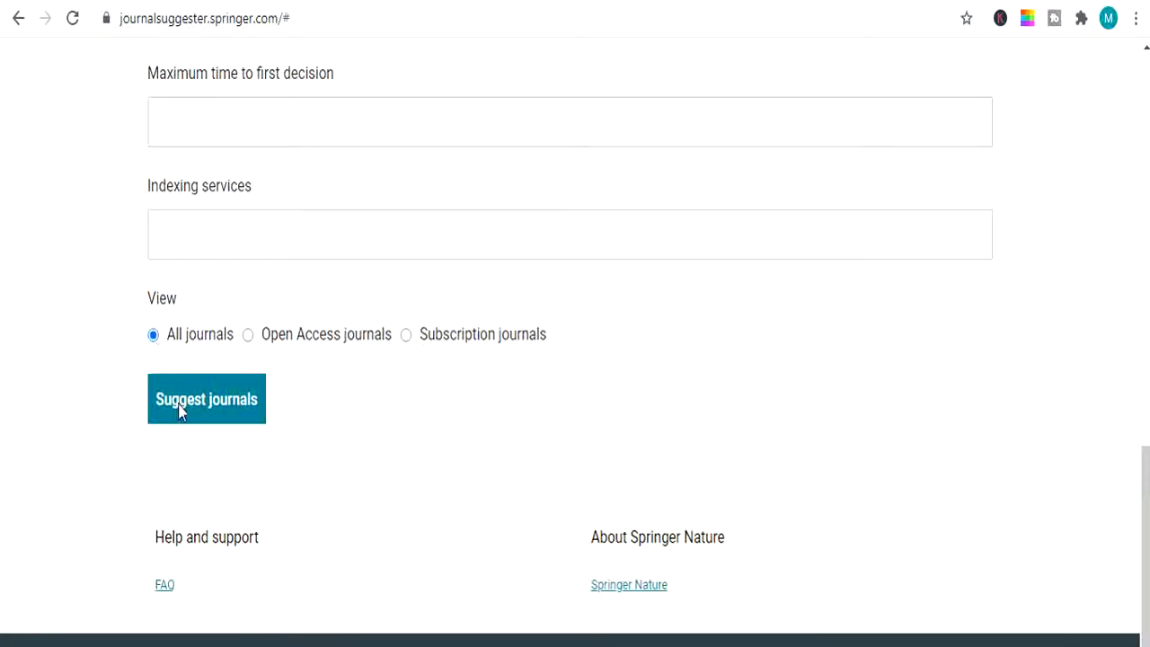
- Return to the manuscript title field and place the caret in it
scroll(15, 420, "up", 5)
scroll(15, 420, "up", 7)
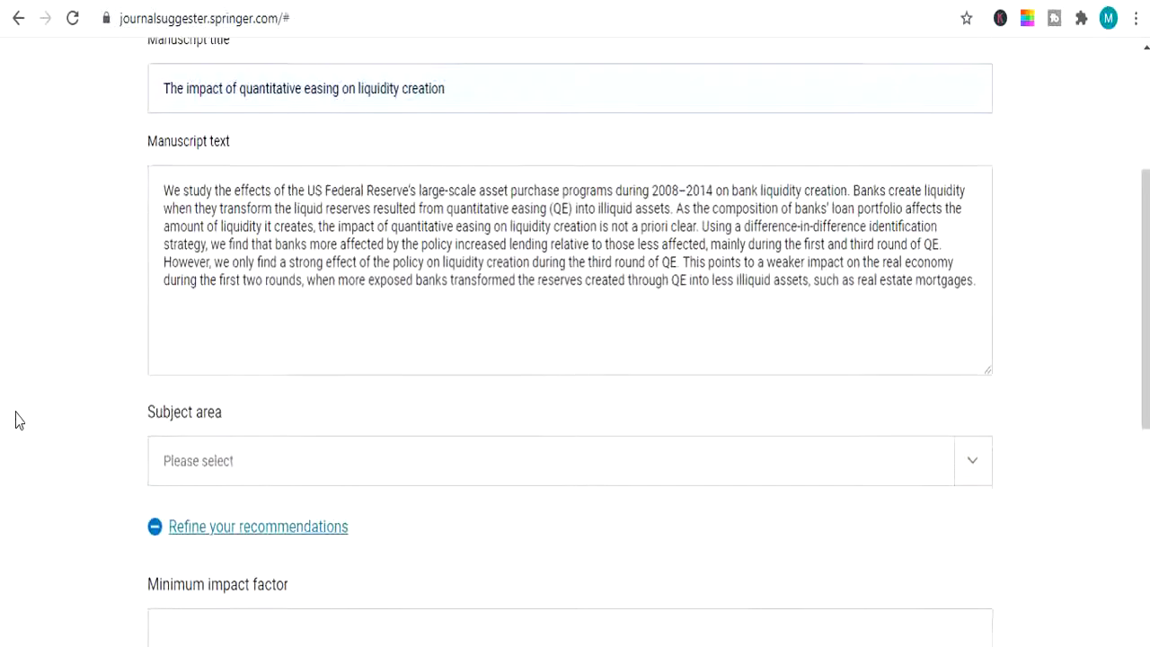
left_click(258, 392)
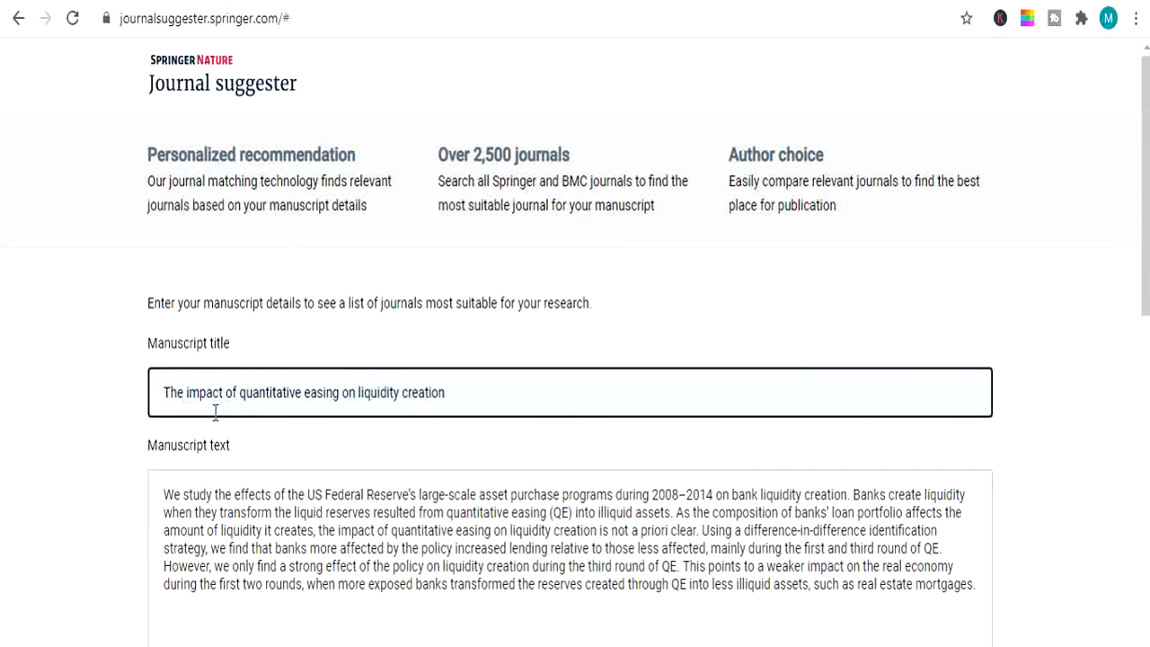
scroll(206, 437, "down", 2)
scroll(205, 405, "up", 1)
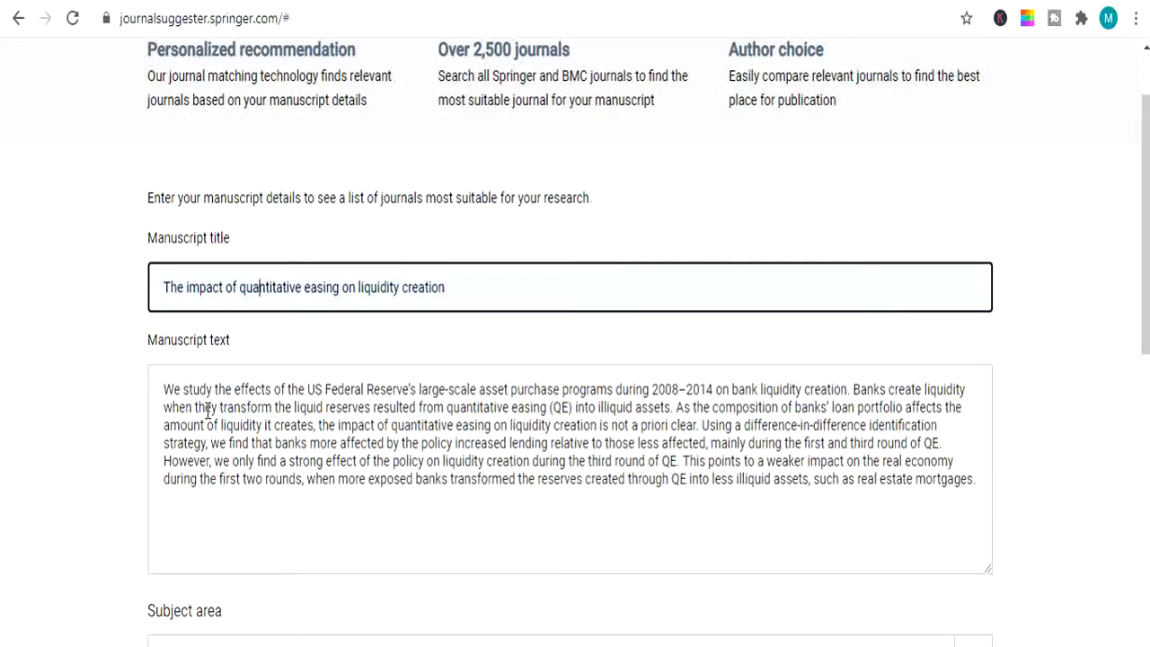
scroll(3, 412, "up", 1)
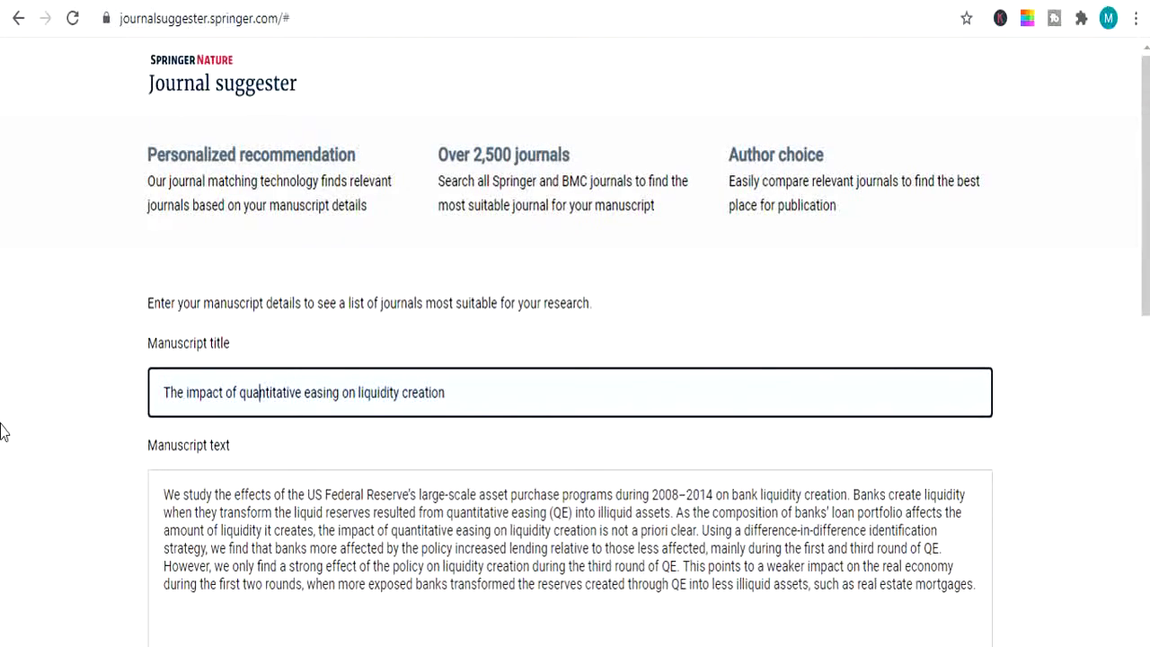
scroll(3, 434, "down", 3)
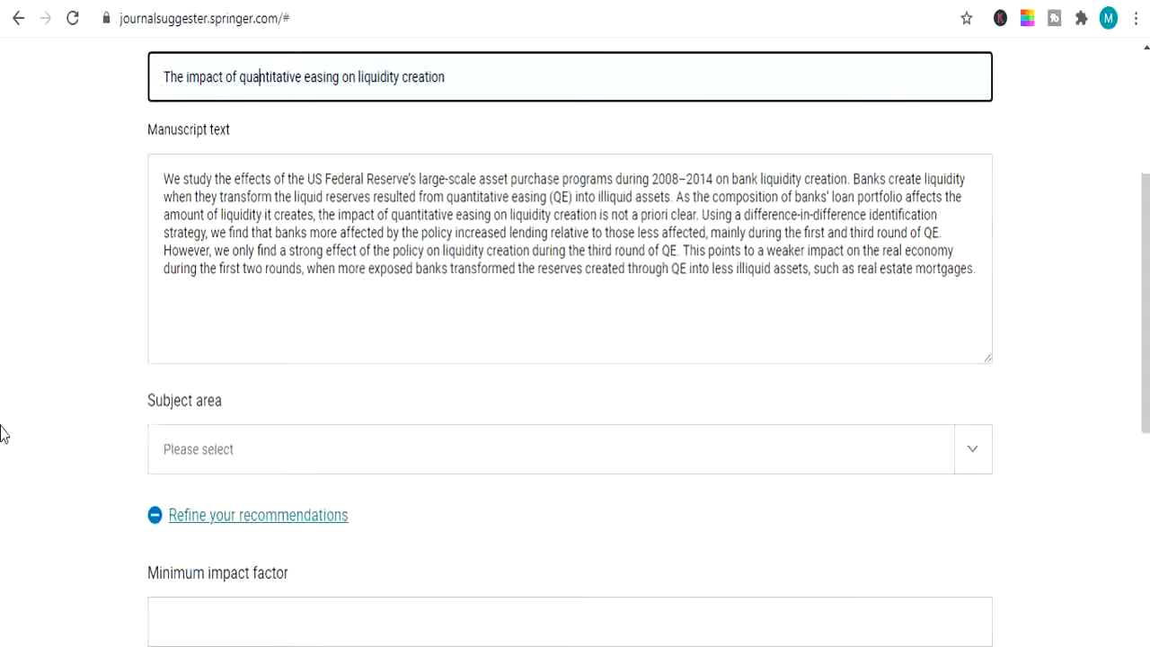
- Choose Finance from the Subject area list
left_click(984, 462)
scroll(896, 505, "down", 2)
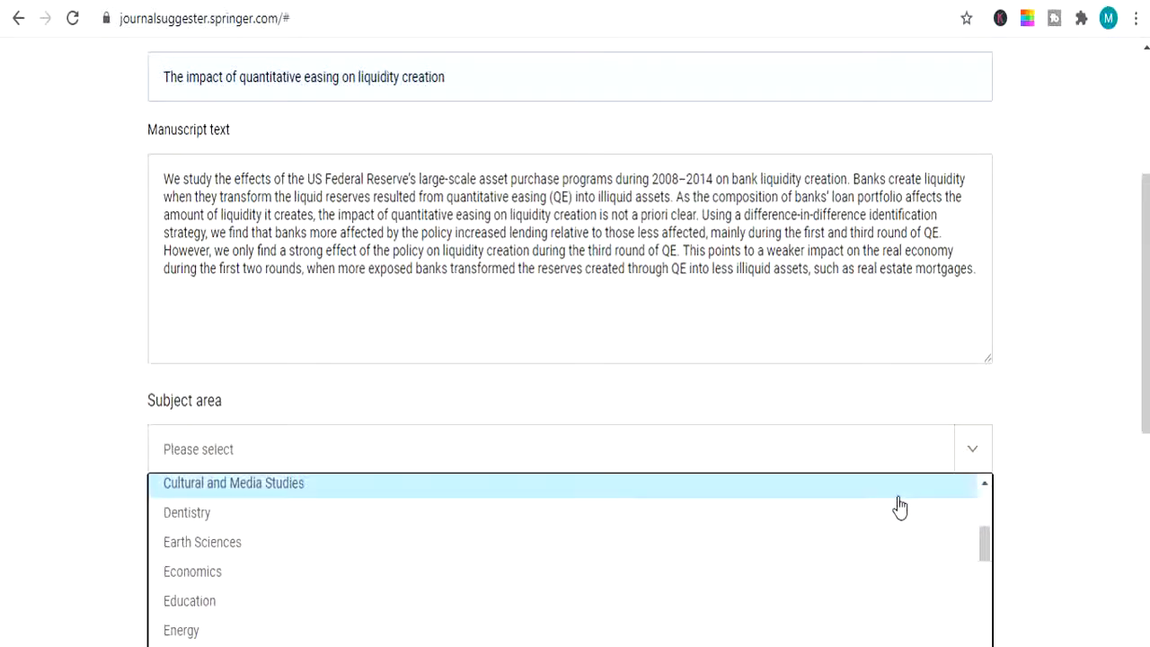
scroll(853, 554, "down", 4)
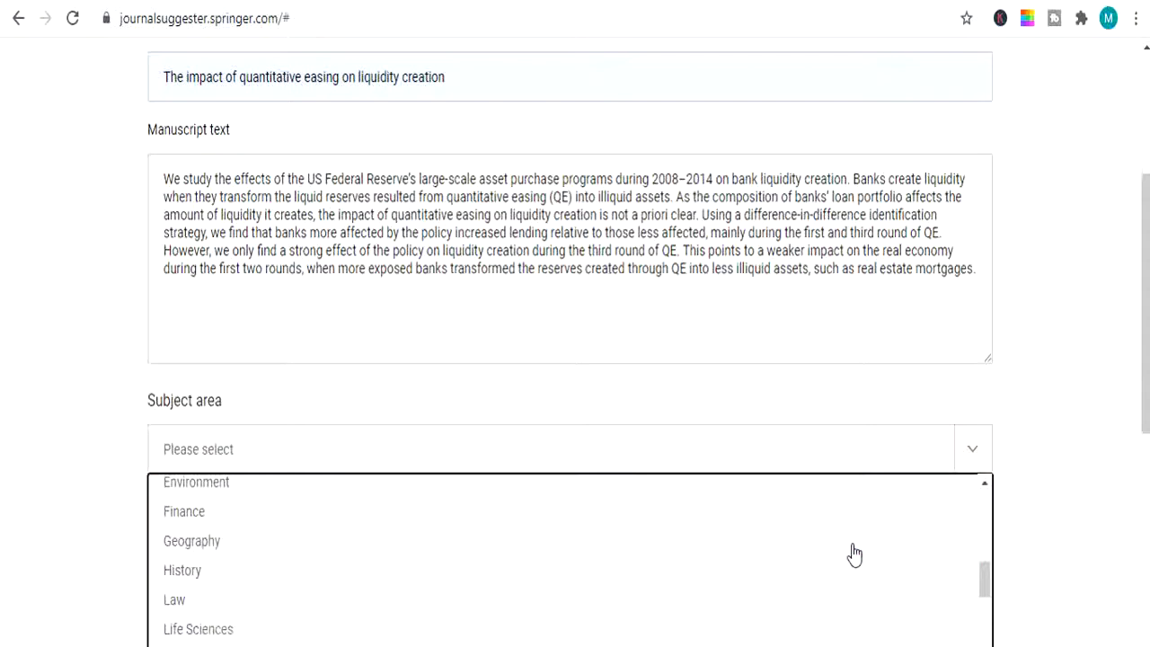
scroll(854, 554, "down", 3)
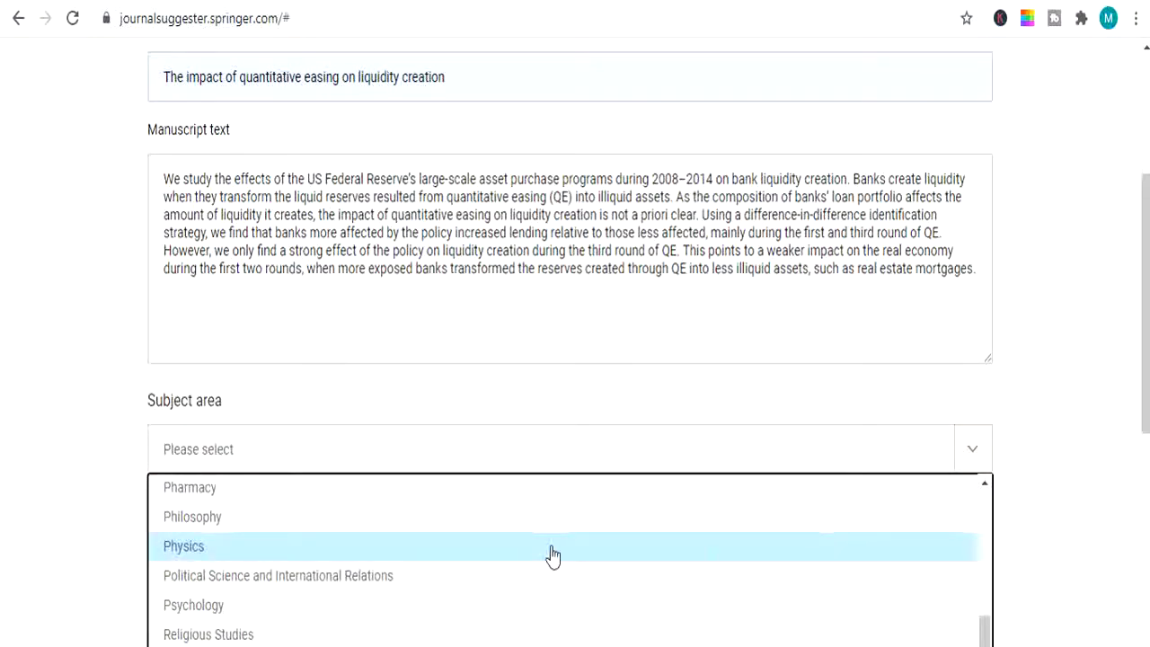
scroll(552, 556, "up", 7)
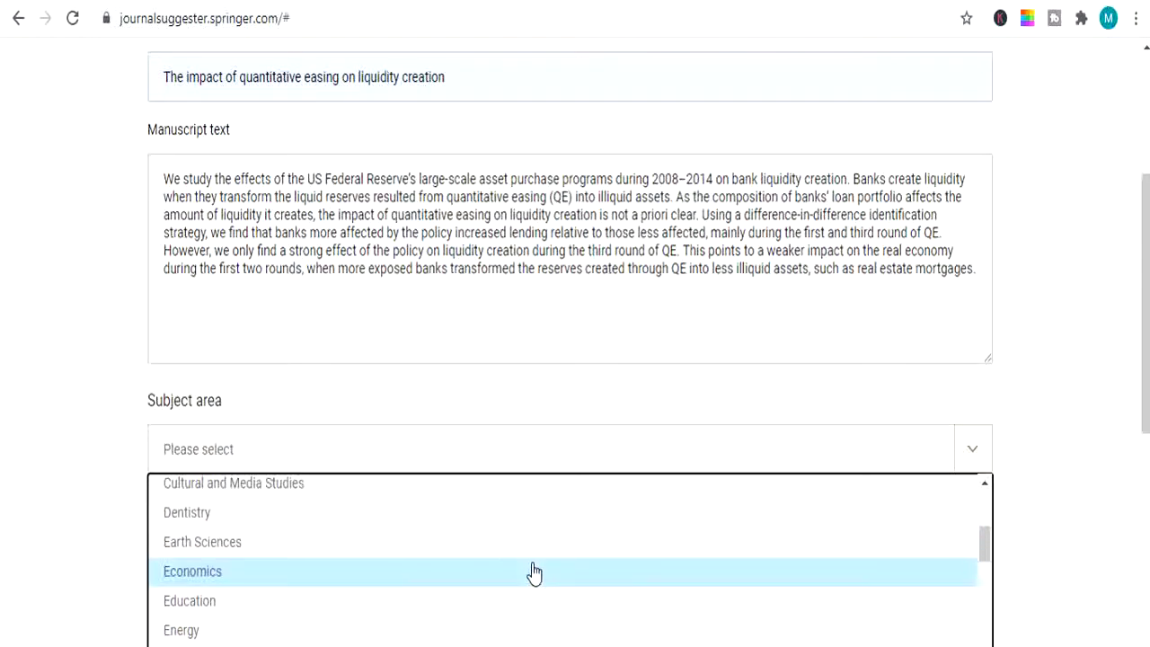
scroll(521, 572, "down", 1)
scroll(472, 572, "down", 1)
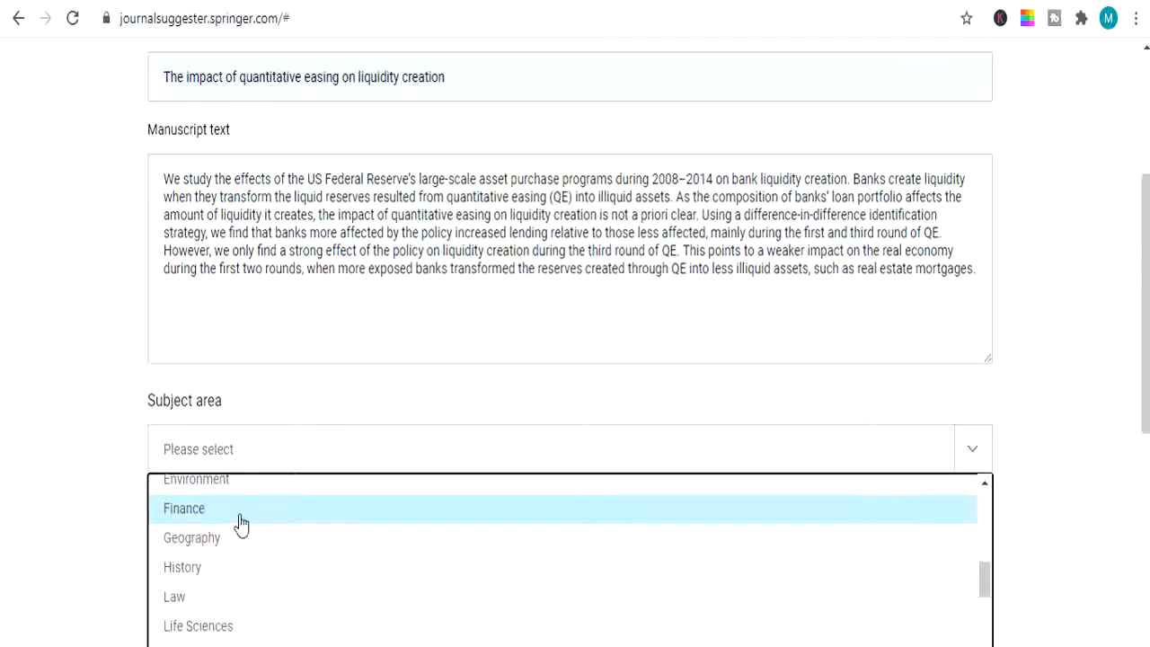
left_click(241, 521)
- Collapse the extra recommendation filters and request journal suggestions
scroll(290, 584, "down", 5)
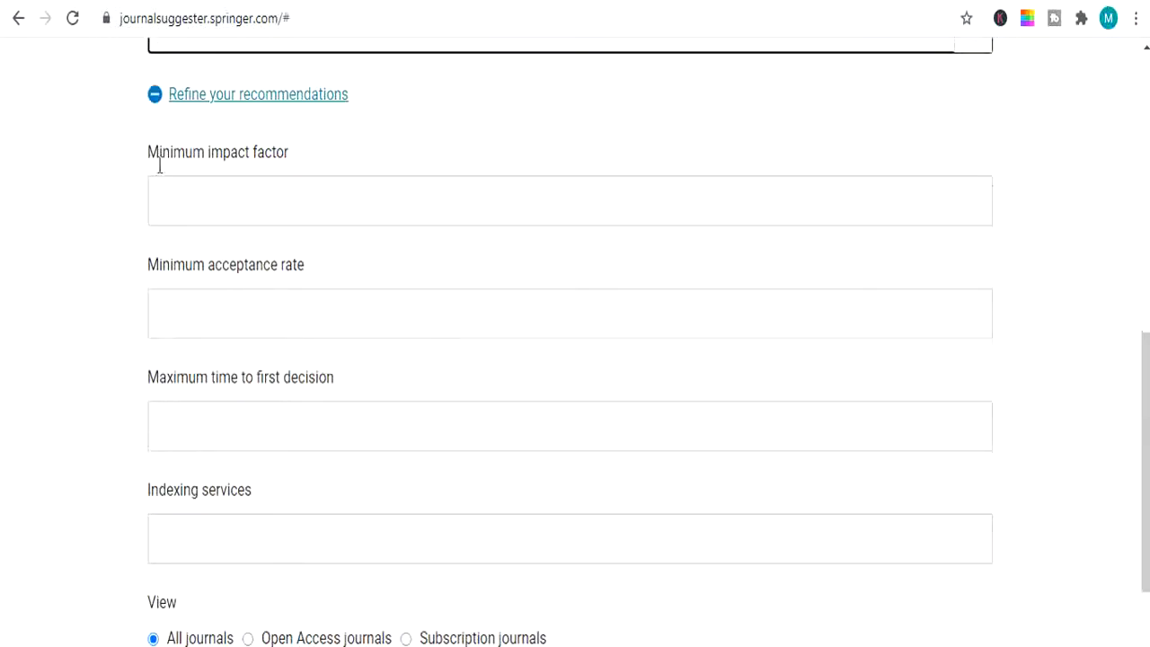
left_click(154, 97)
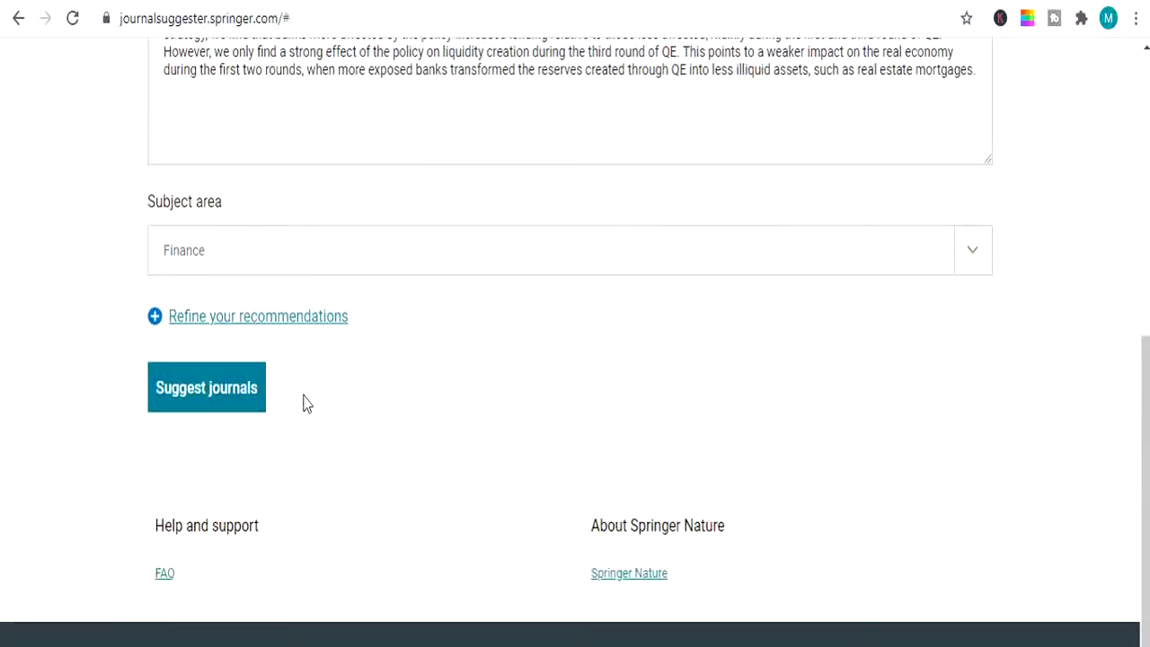
left_click(190, 393)
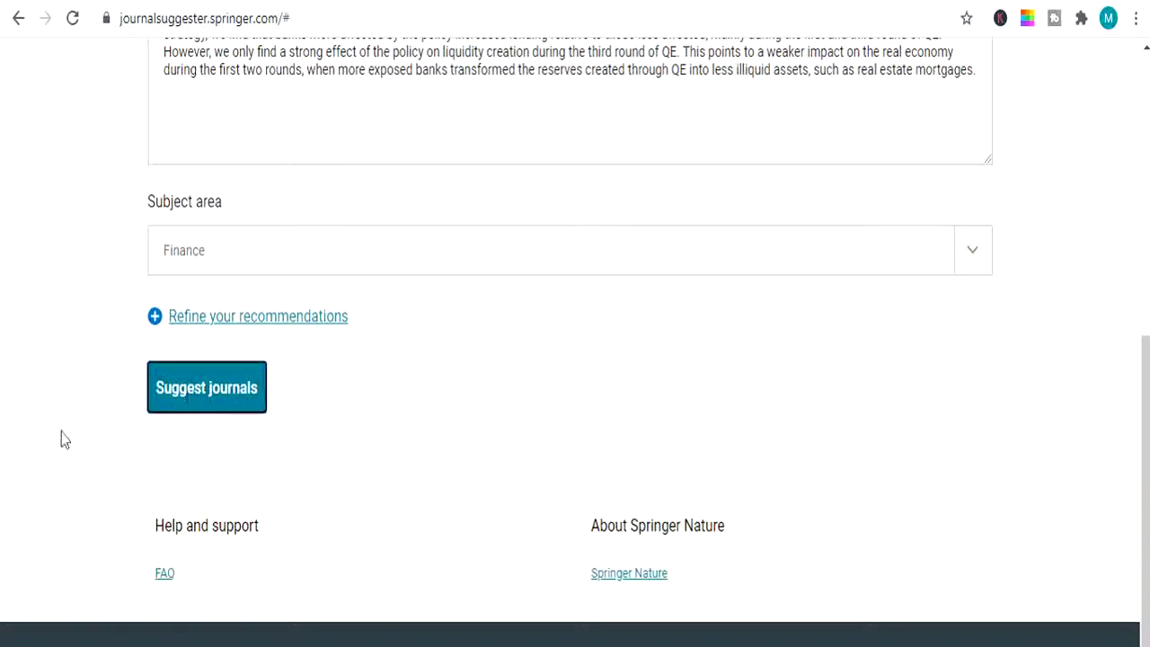
- Run Suggest journals and review the finance journal cards, e.g. Risk Management (IF 1.172, 5% acceptance)
left_click(208, 395)
scroll(206, 401, "up", 3)
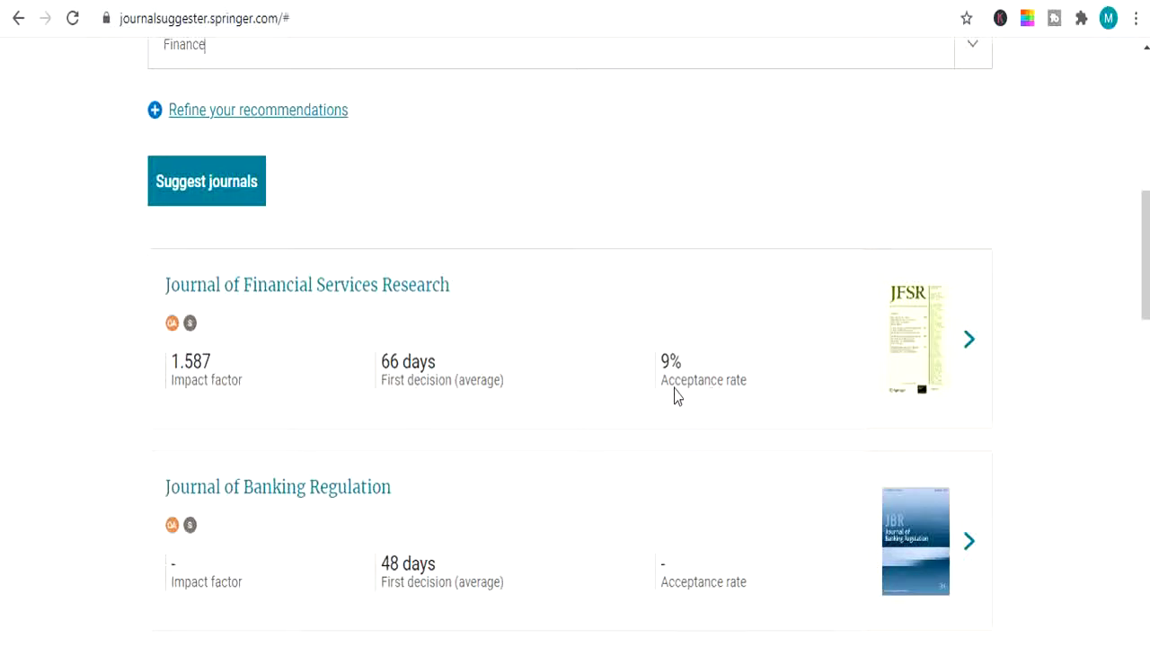
scroll(675, 394, "down", 2)
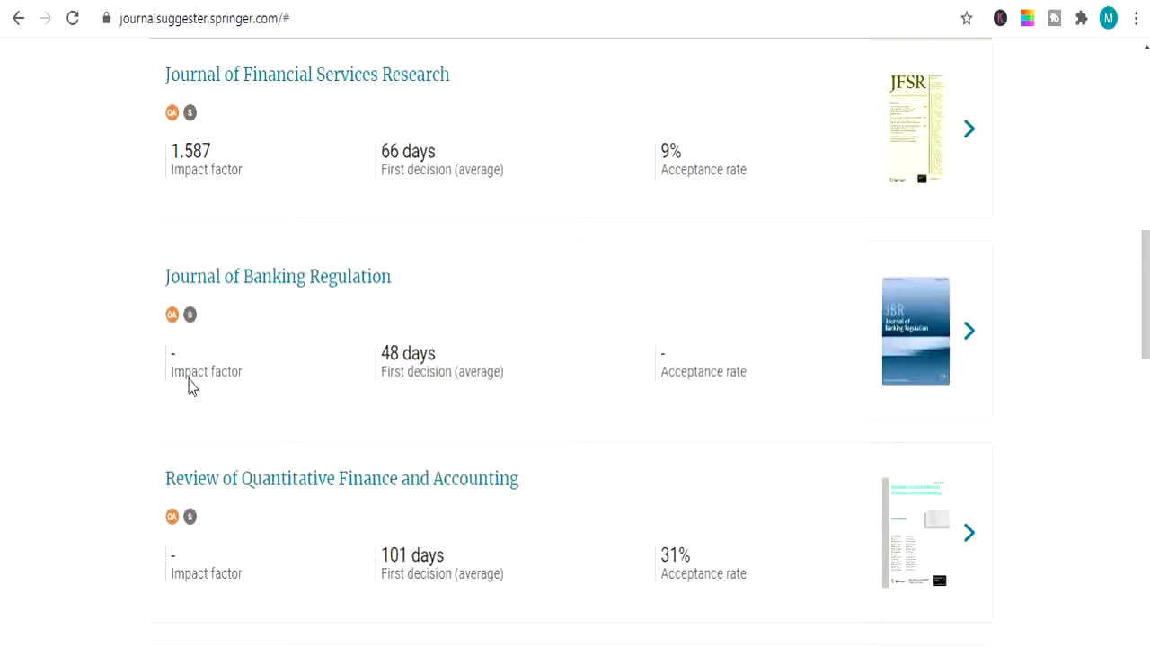
scroll(188, 386, "down", 5)
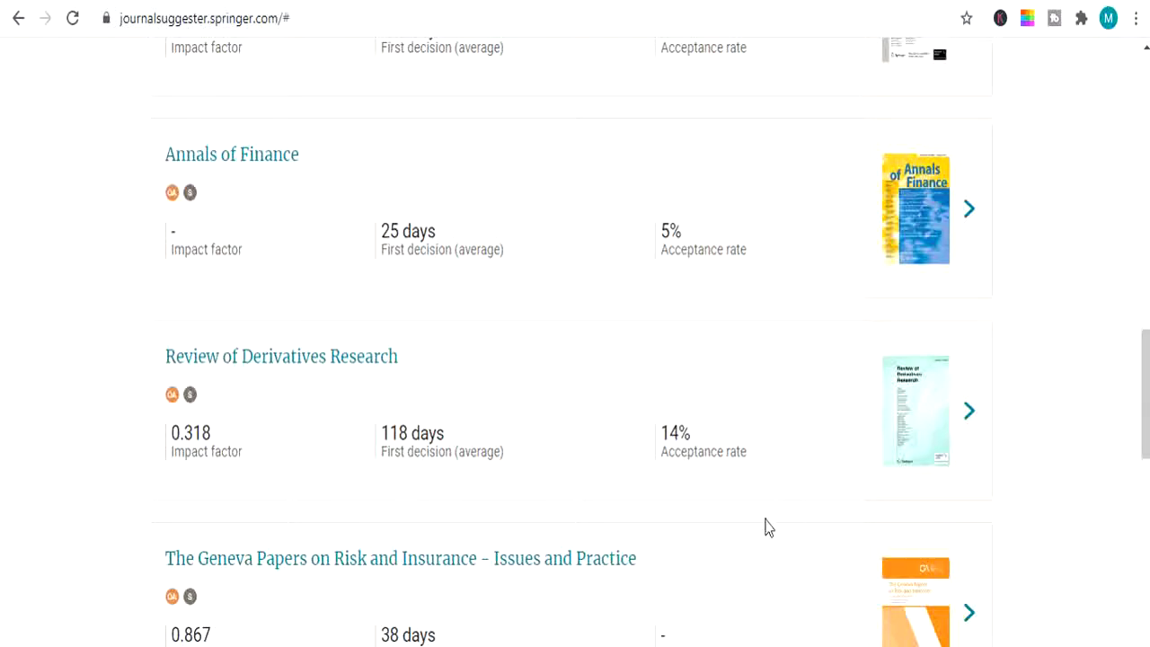
scroll(693, 497, "down", 2)
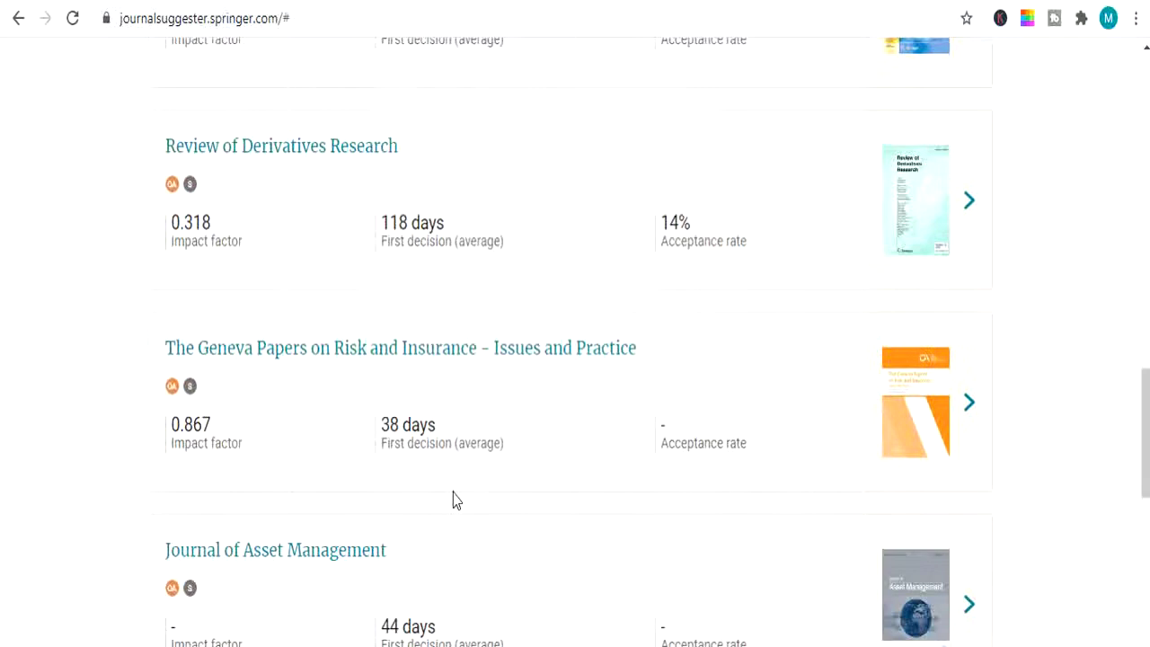
scroll(453, 501, "down", 1)
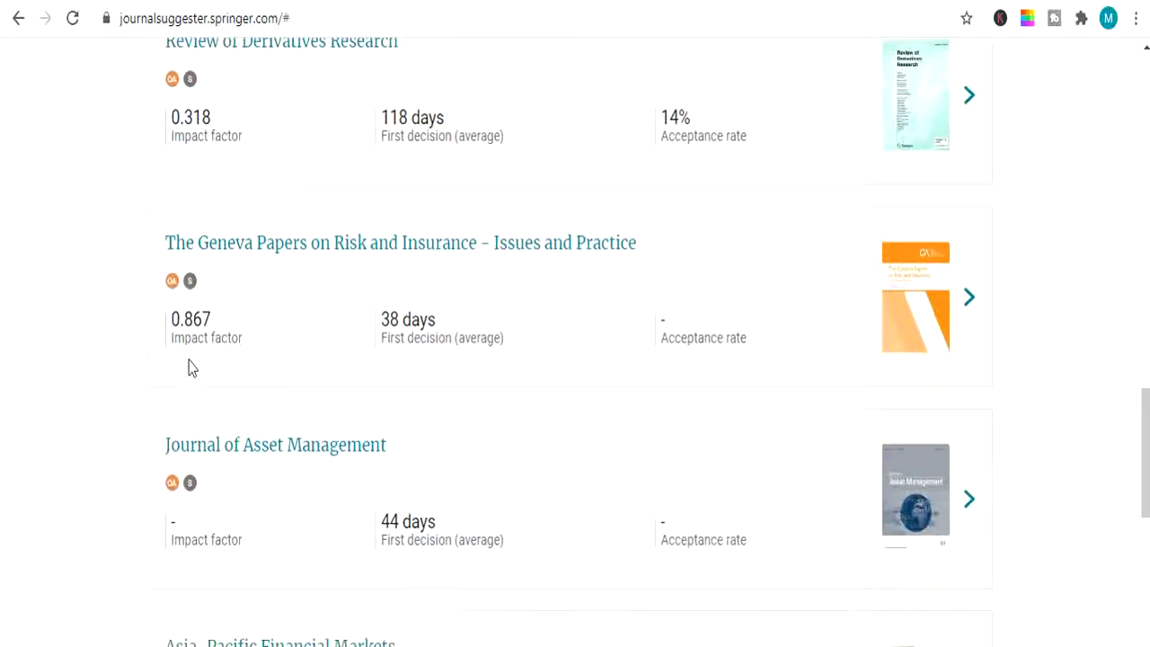
scroll(191, 368, "down", 6)
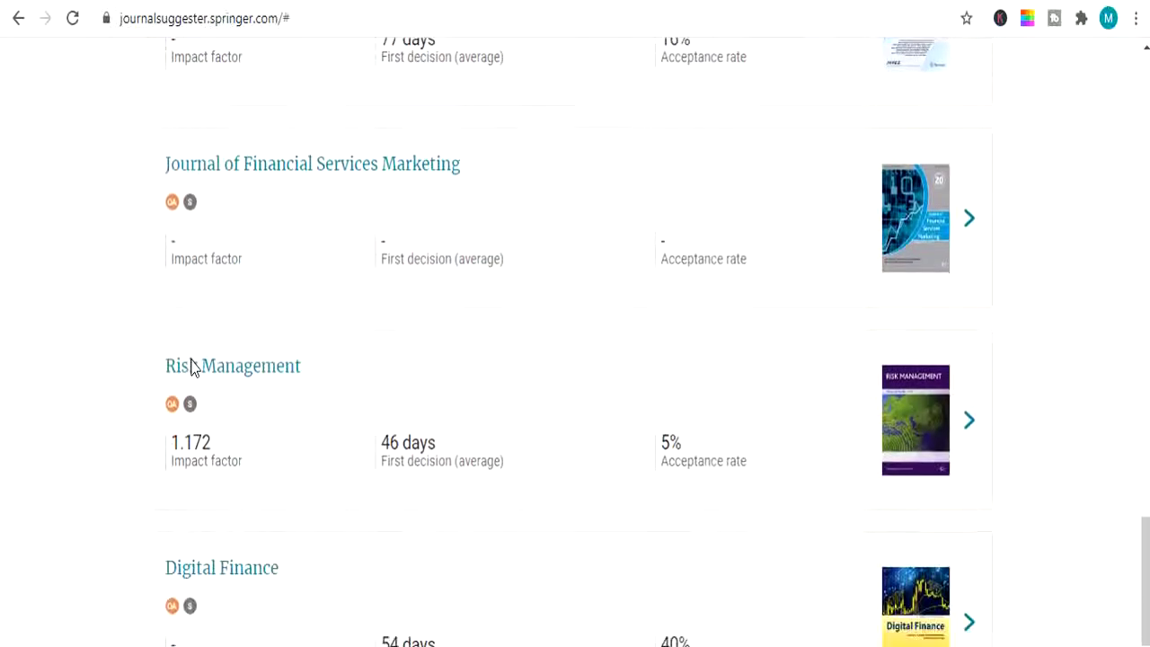
scroll(190, 367, "down", 3)
scroll(190, 368, "up", 7)
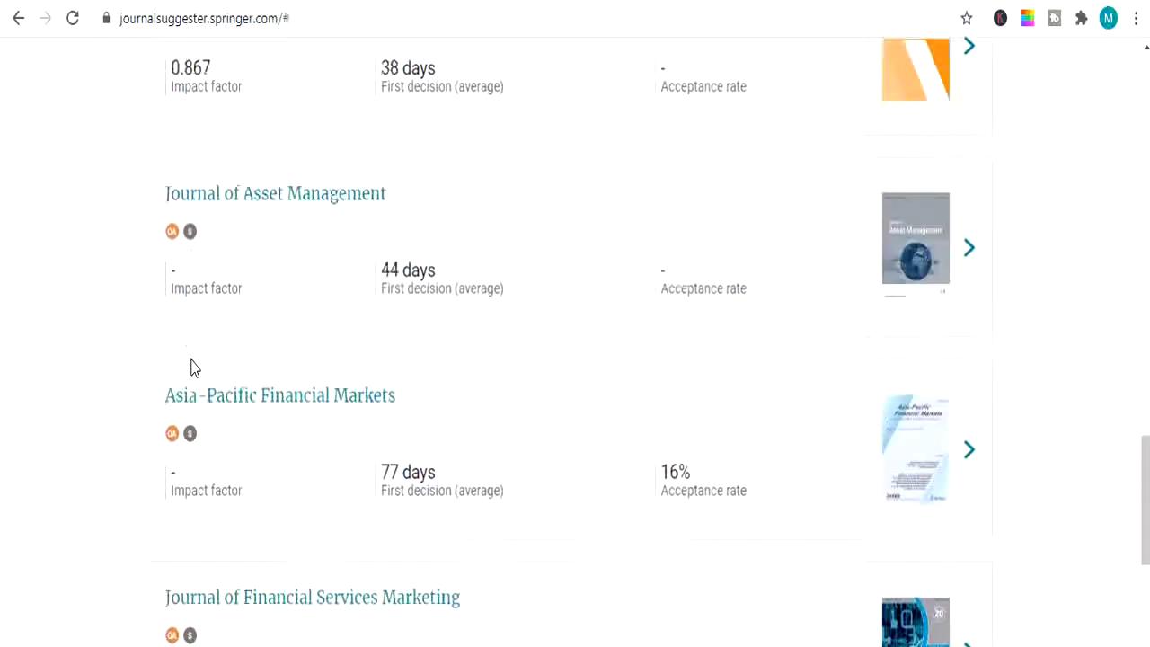
scroll(191, 367, "up", 20)
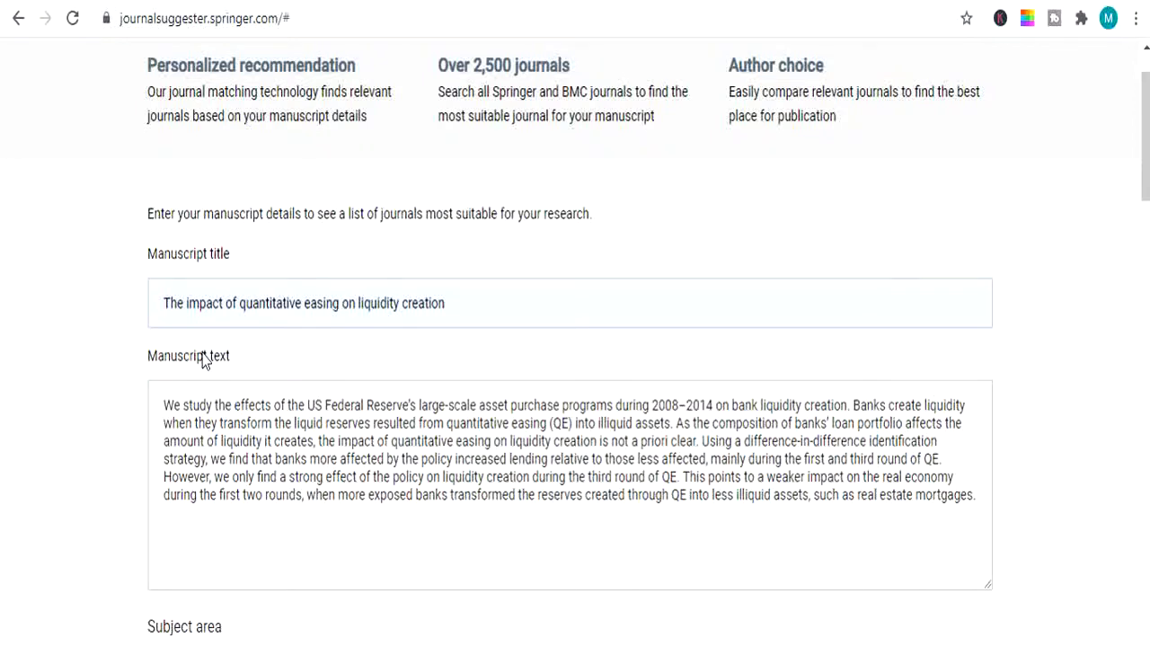
scroll(205, 353, "down", 2)
scroll(205, 353, "up", 3)
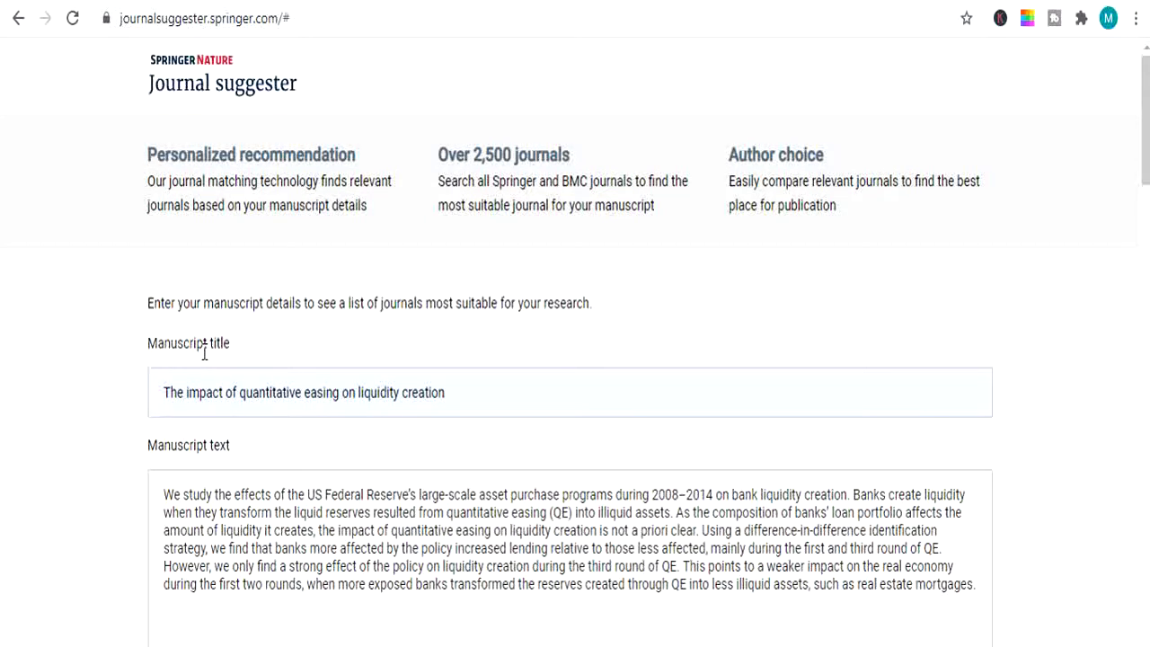
scroll(205, 352, "down", 5)
scroll(49, 422, "down", 4)
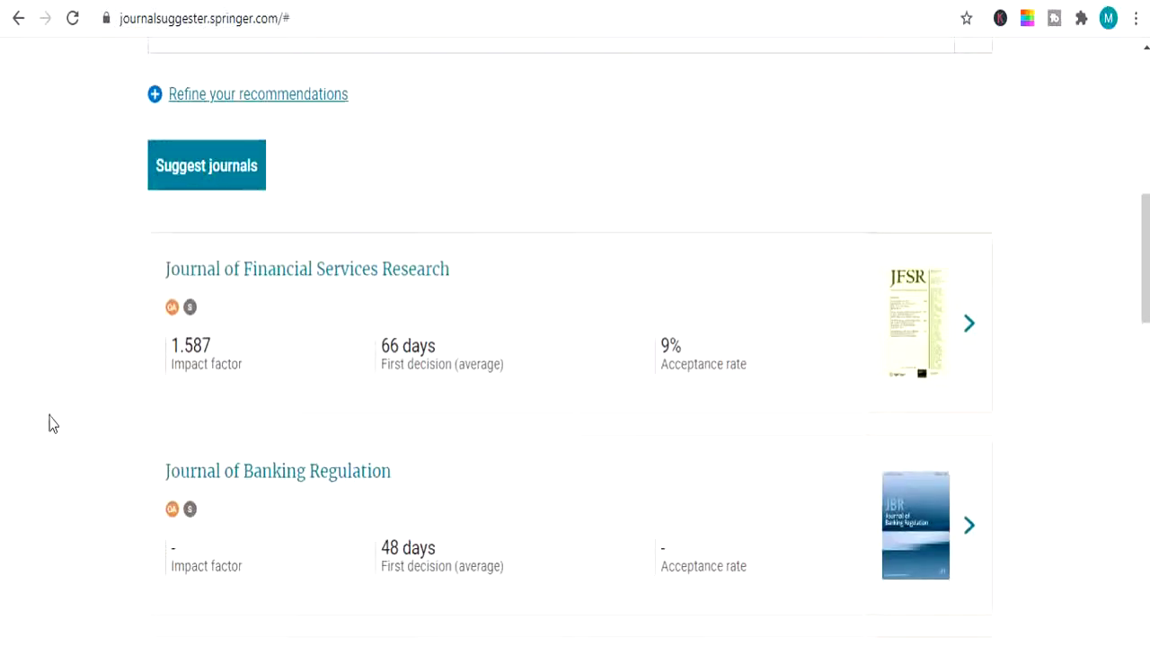
scroll(49, 423, "up", 8)
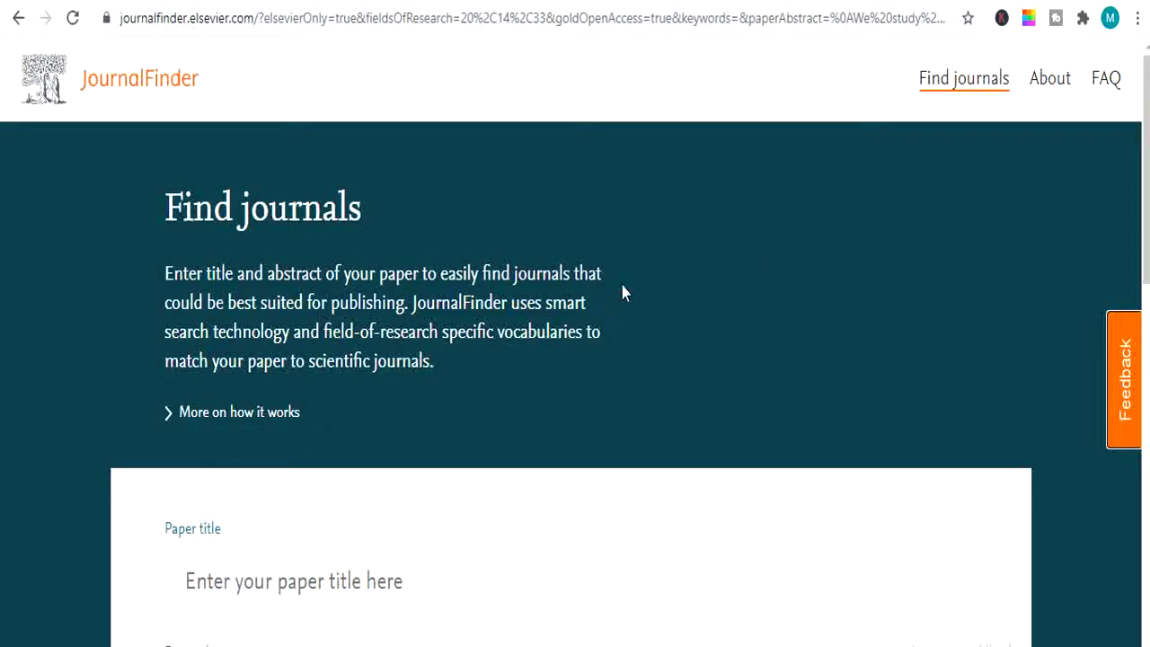
- Scroll down through the empty Find journals form
scroll(618, 288, "down", 2)
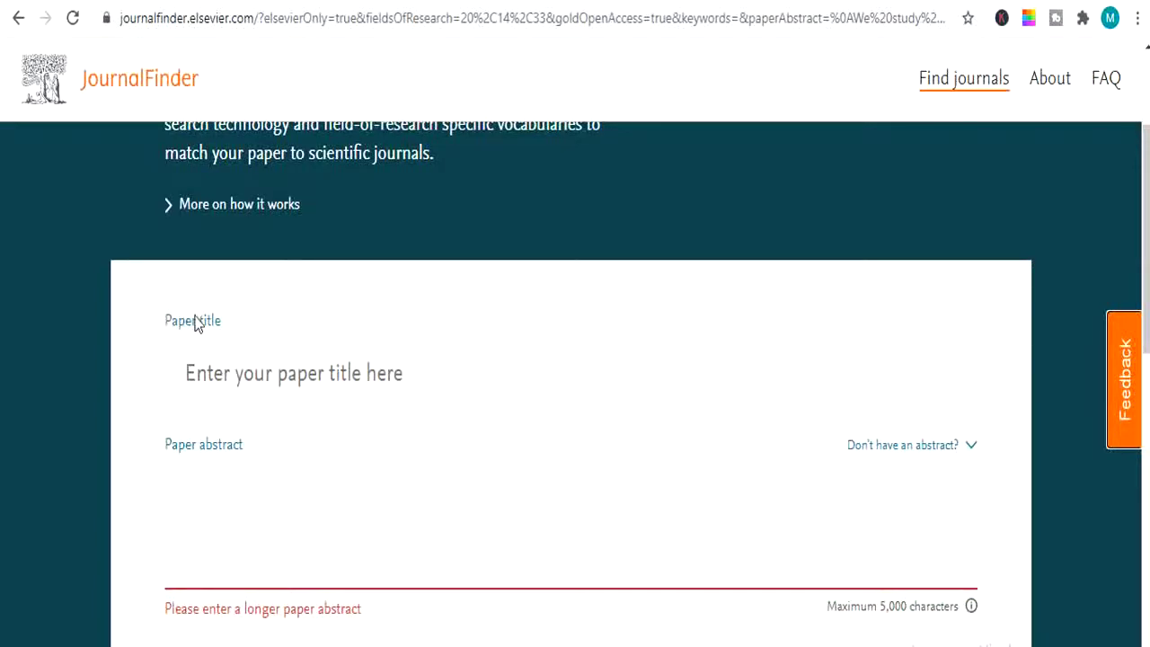
scroll(189, 325, "down", 1)
scroll(242, 354, "down", 2)
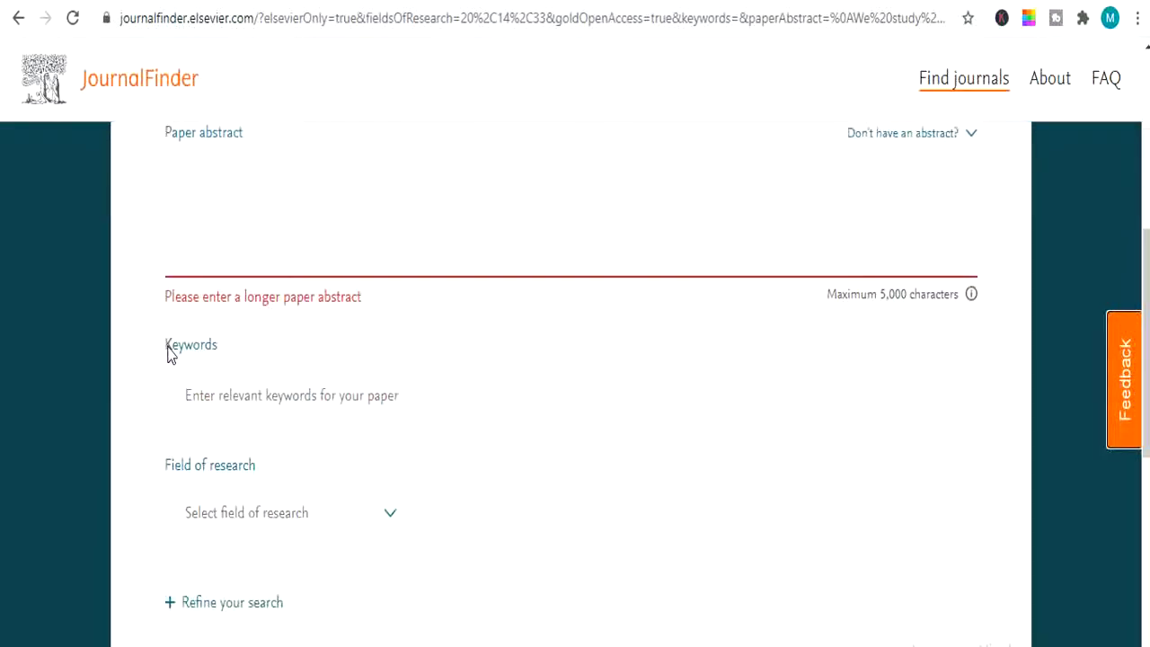
scroll(256, 368, "down", 1)
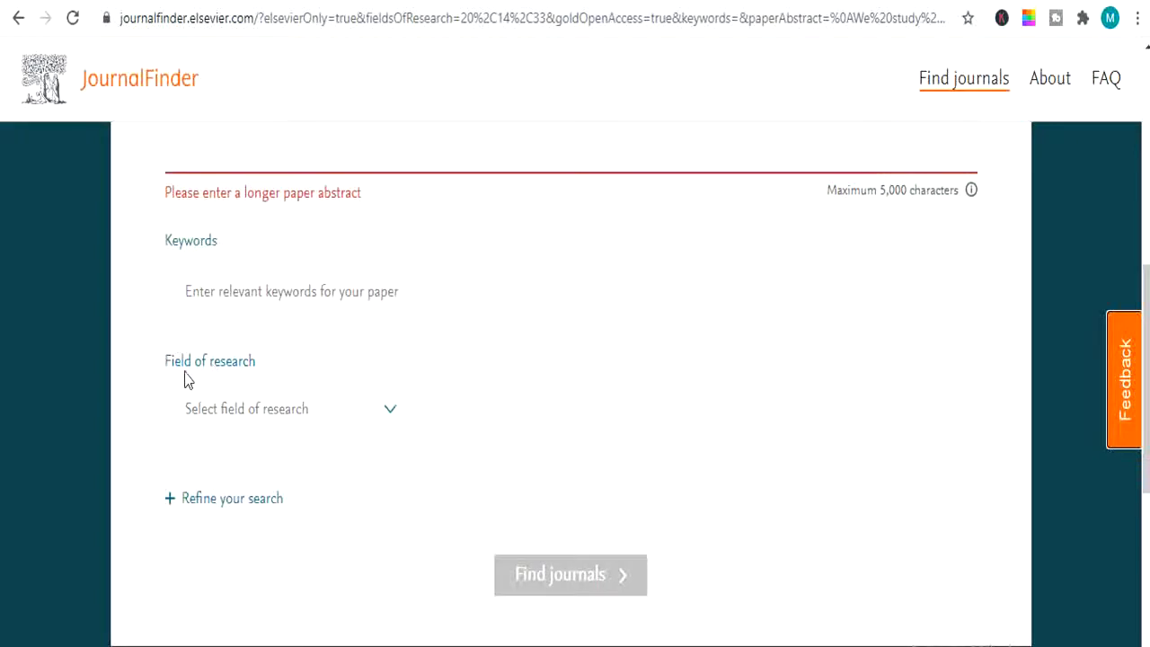
scroll(310, 386, "down", 1)
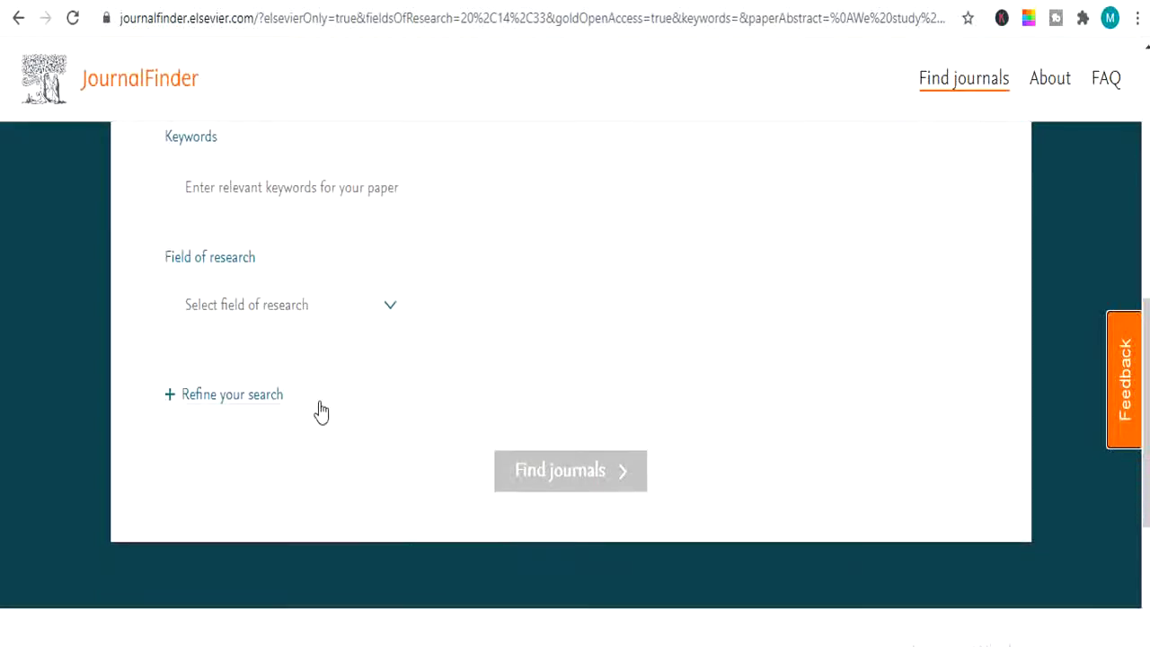
- Expand the Refine your search options to review the filters, then collapse them again
left_click(171, 402)
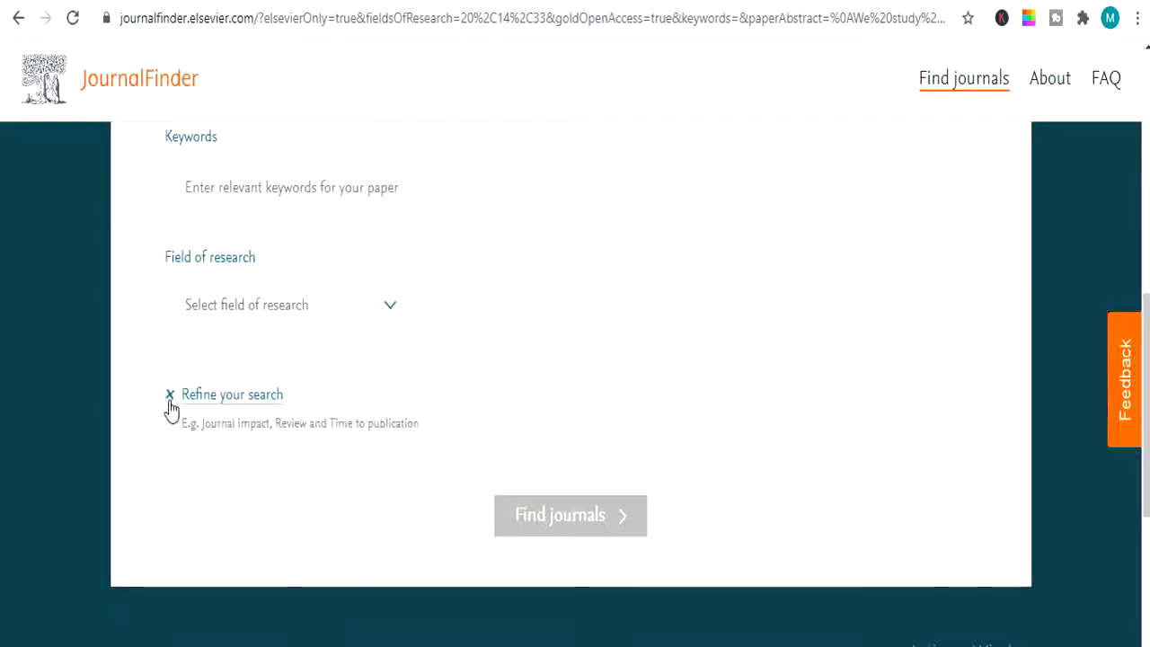
scroll(171, 404, "down", 3)
scroll(171, 409, "down", 1)
scroll(170, 408, "up", 1)
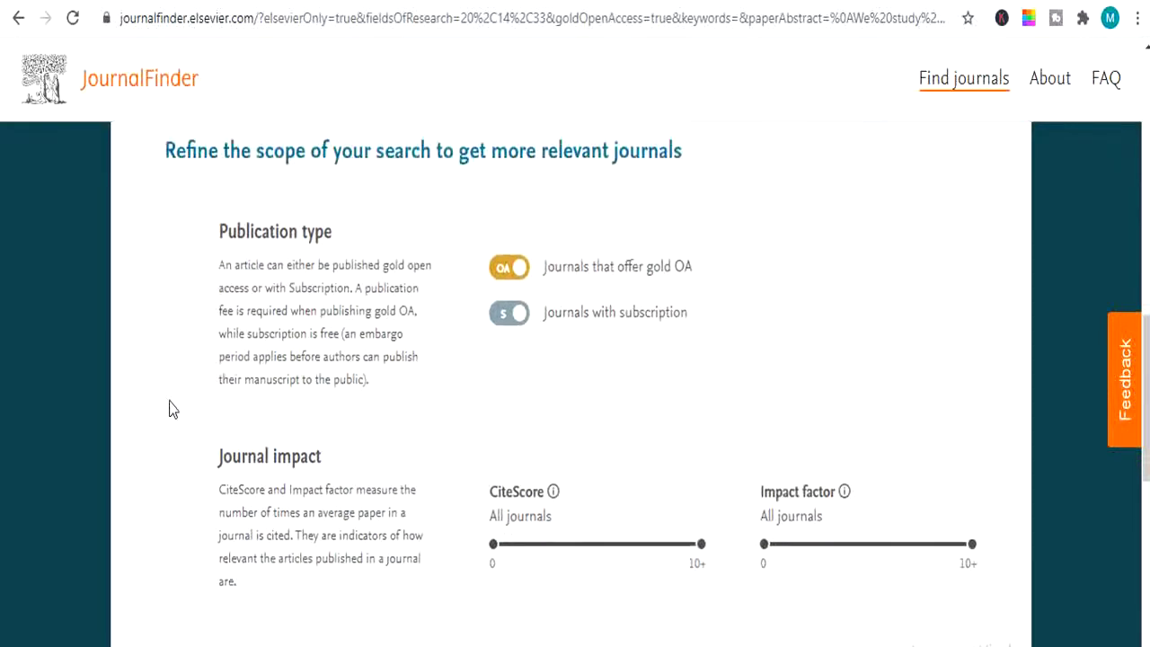
scroll(171, 409, "down", 2)
scroll(180, 407, "down", 2)
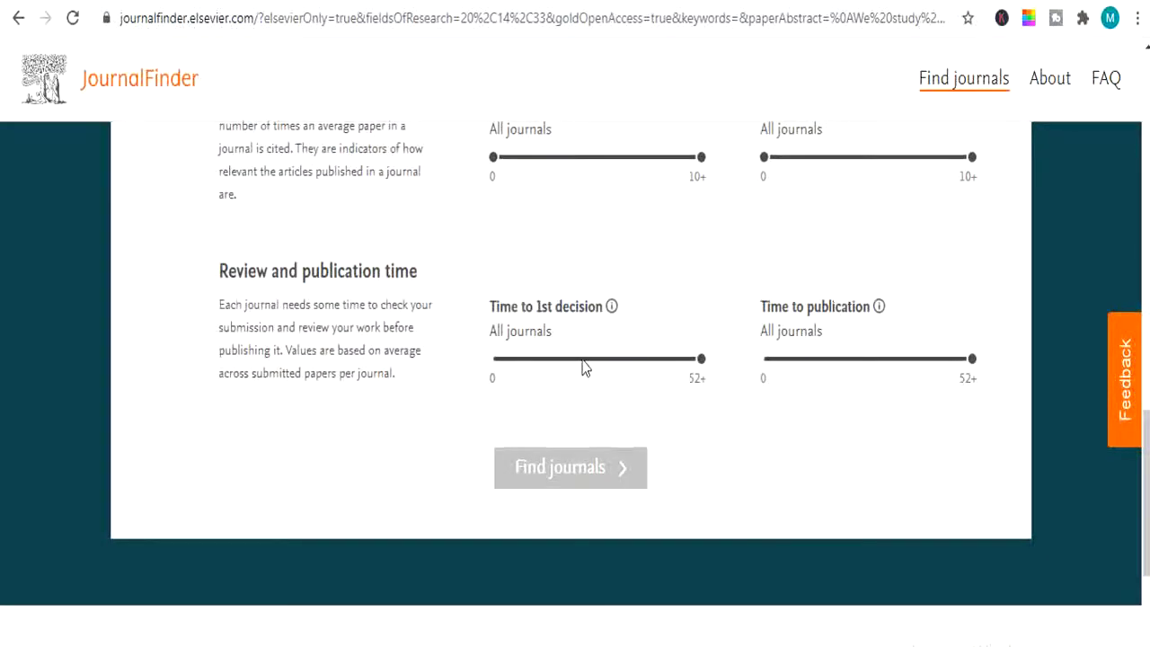
scroll(579, 346, "up", 2)
scroll(571, 360, "up", 5)
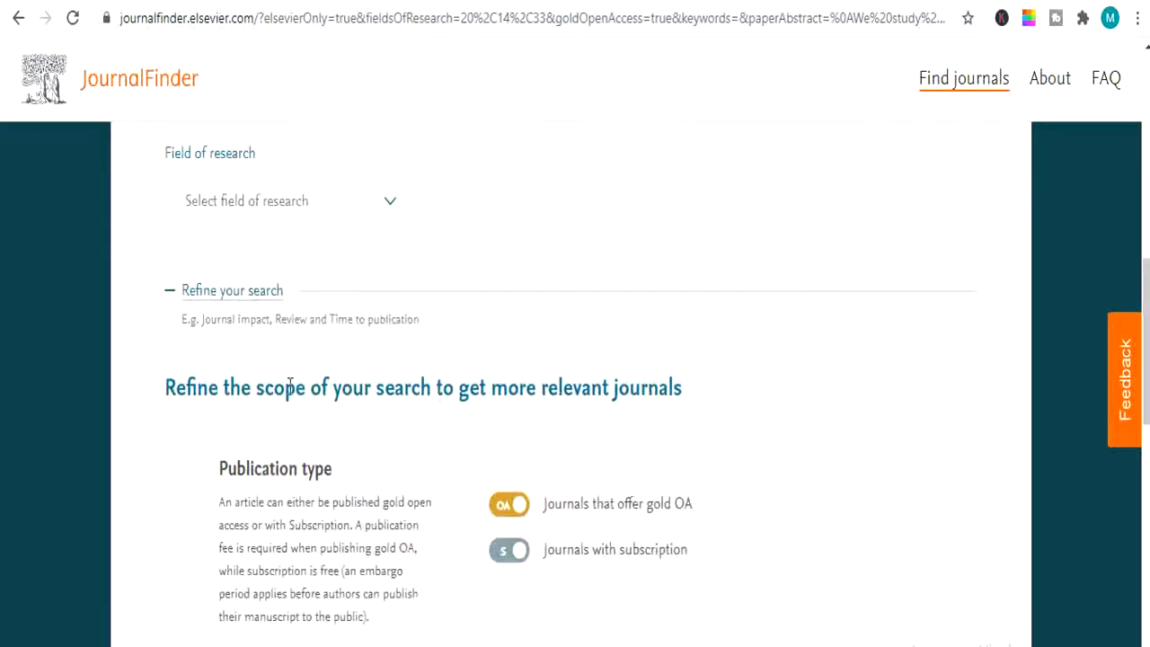
left_click(174, 303)
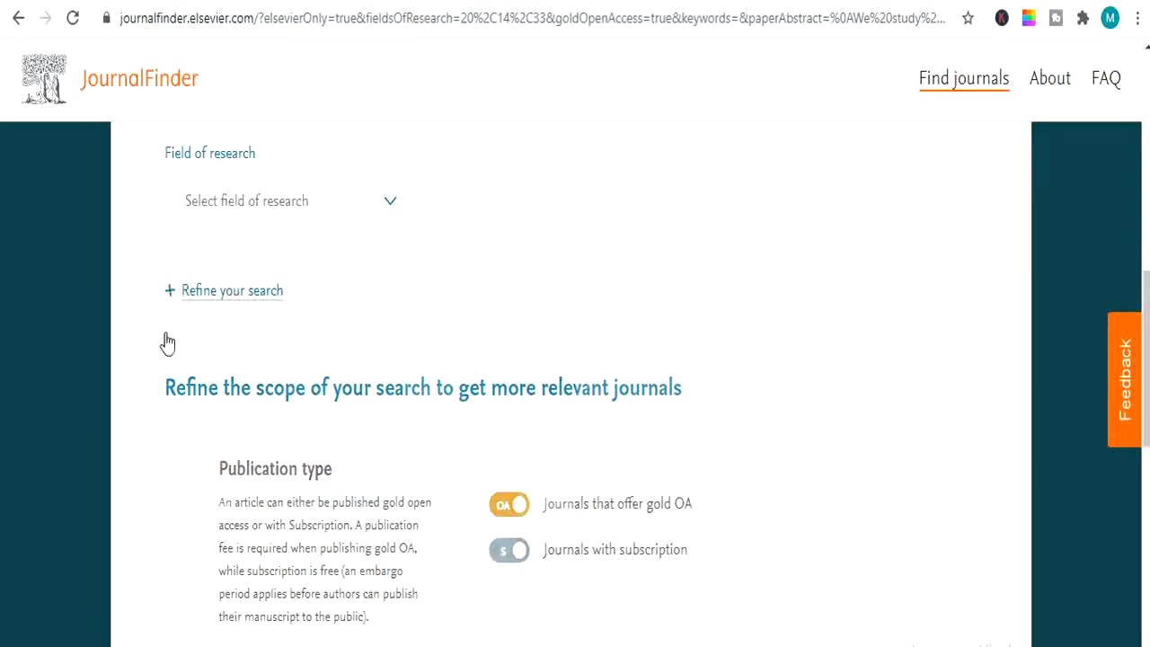
- Paste 'The impact of quantitative easing on liquidity creation' into the Paper title field
scroll(163, 381, "up", 5)
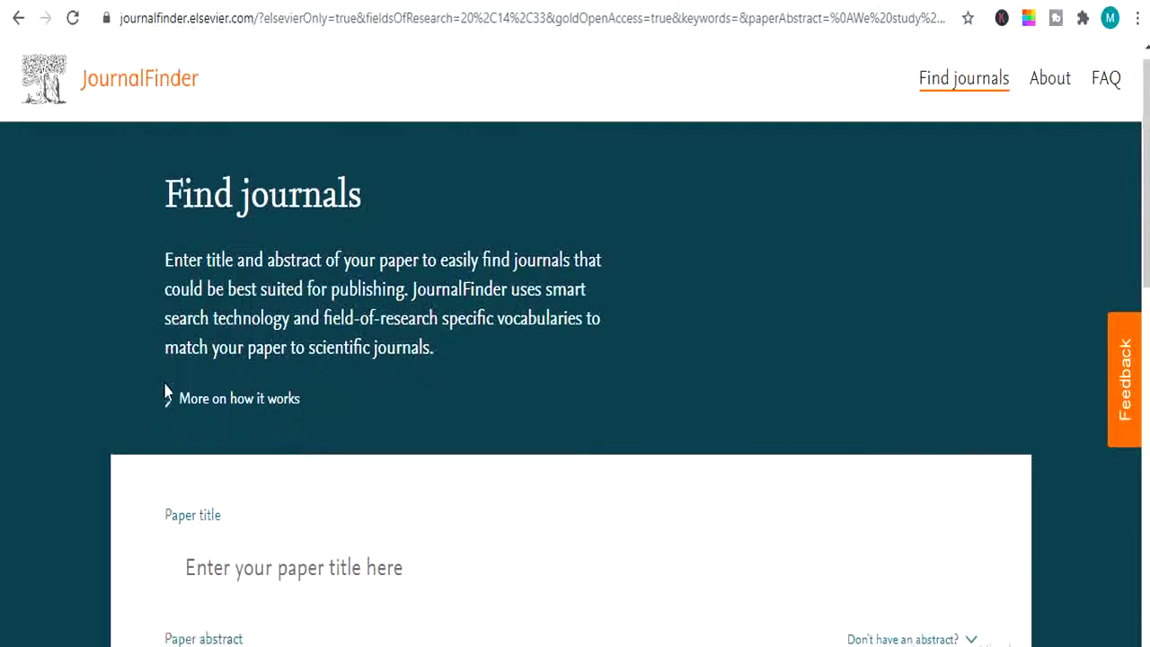
scroll(164, 381, "down", 3)
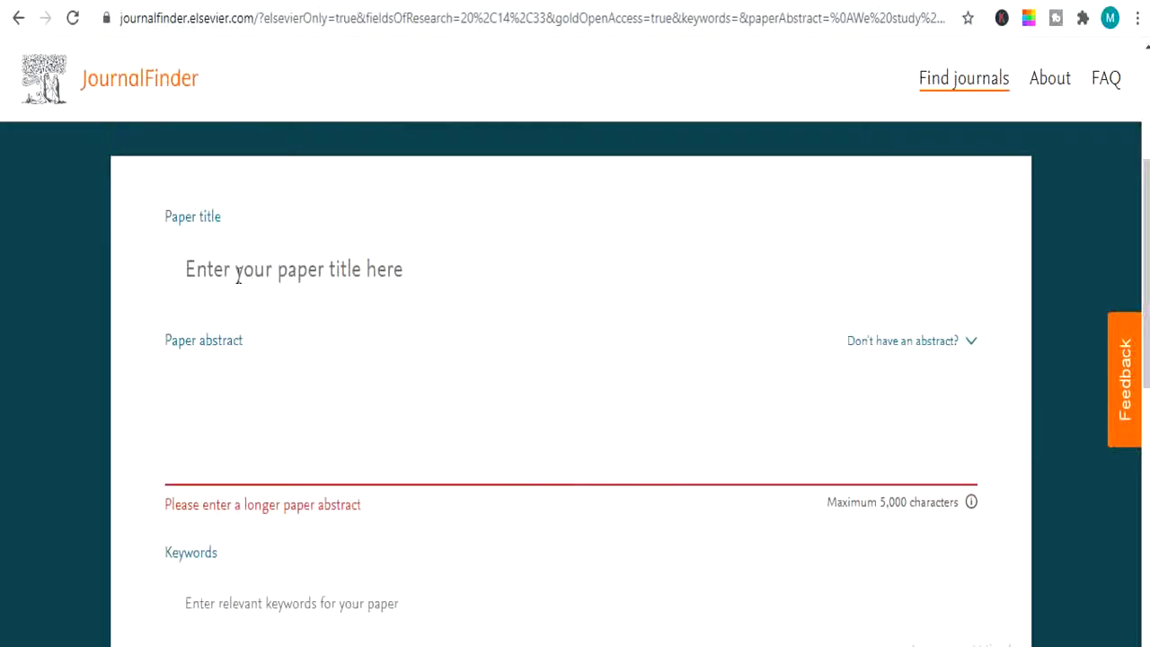
left_click(295, 272)
right_click(296, 272)
left_click(351, 439)
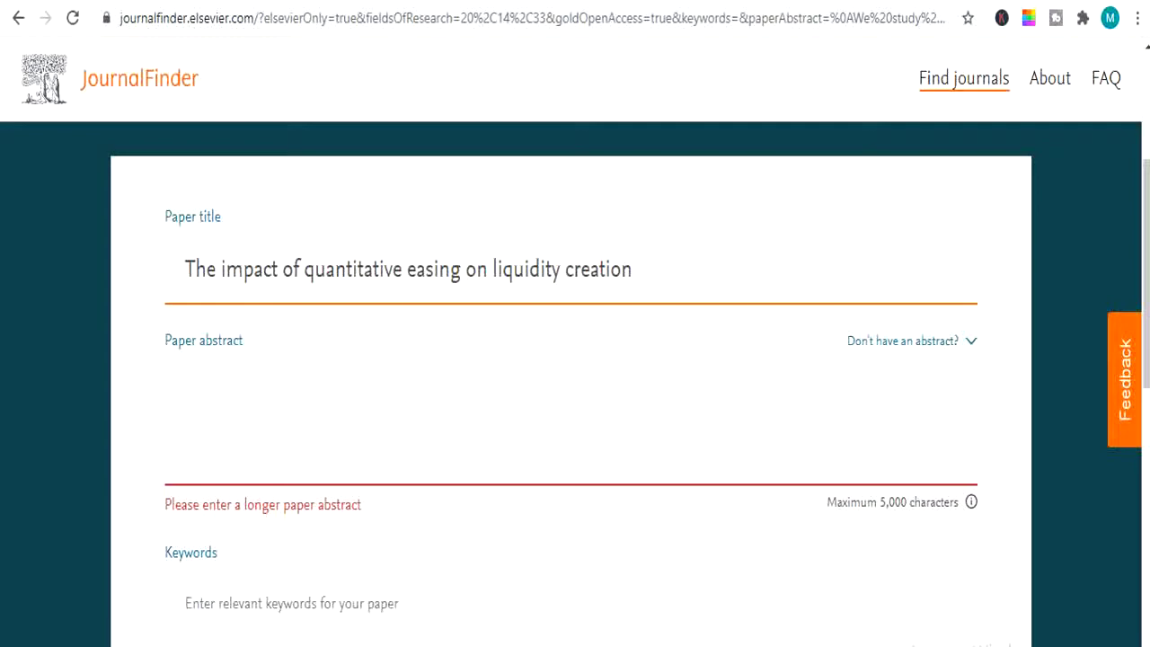
- Copy the abstract paragraph from the Word manuscript and return to JournalFinder
key("alt+Tab")
scroll(358, 384, "up", 3)
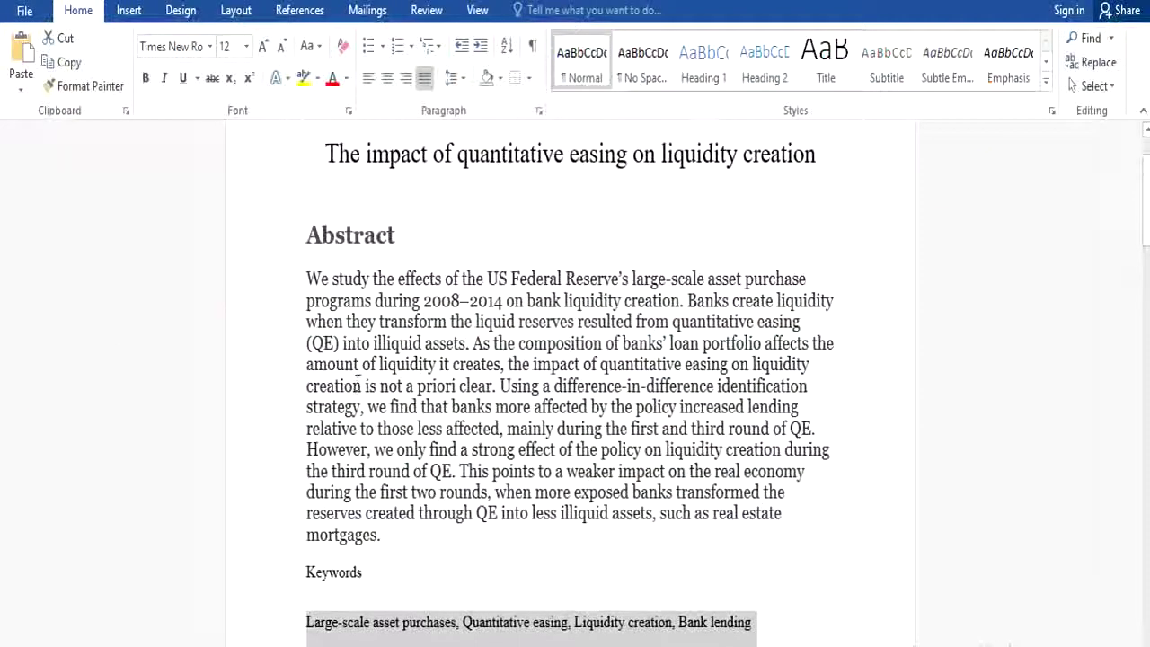
left_click_drag(316, 277, 459, 536)
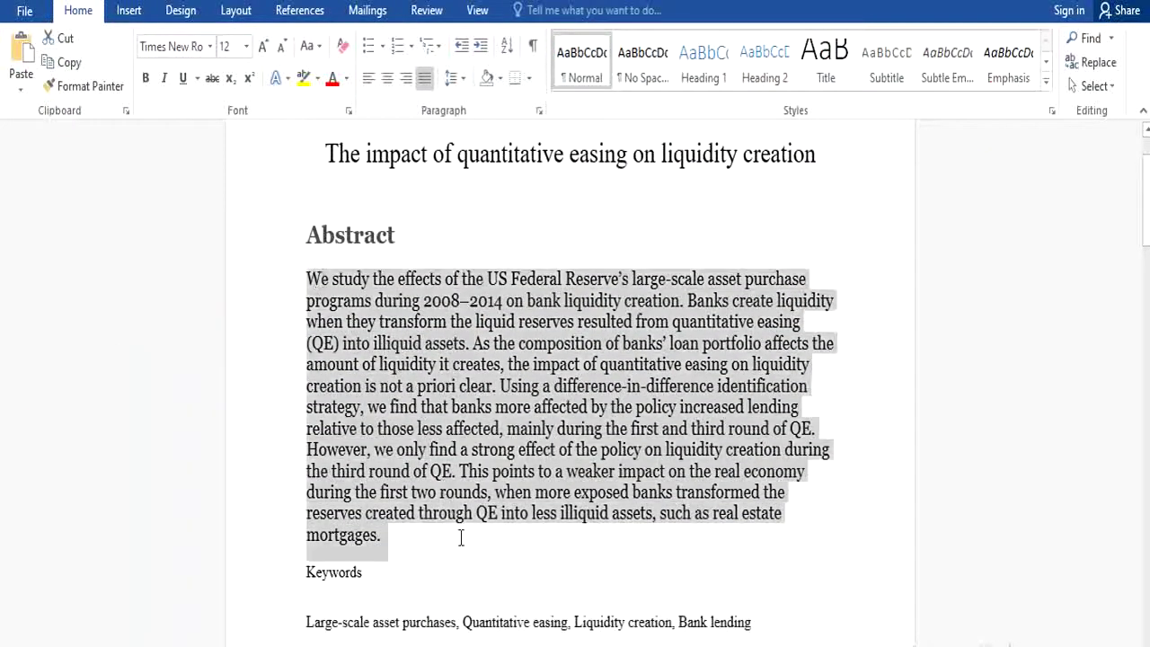
right_click(485, 359)
left_click(522, 395)
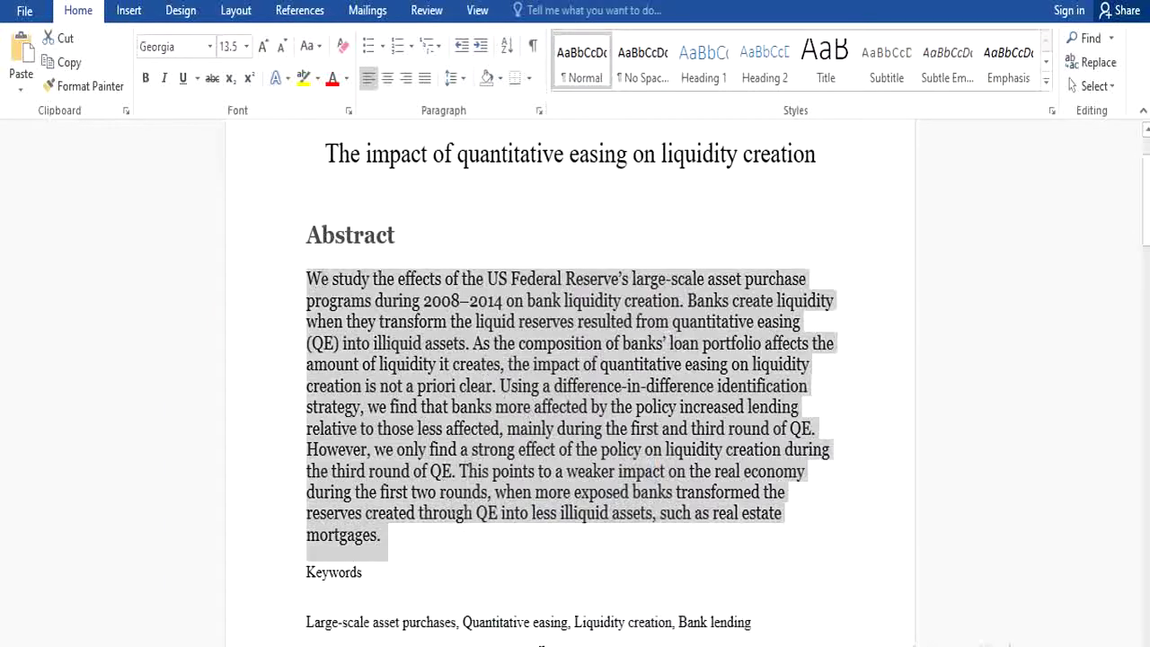
key("alt+Tab")
- Paste the quantitative easing abstract into the paper abstract field
left_click(303, 433)
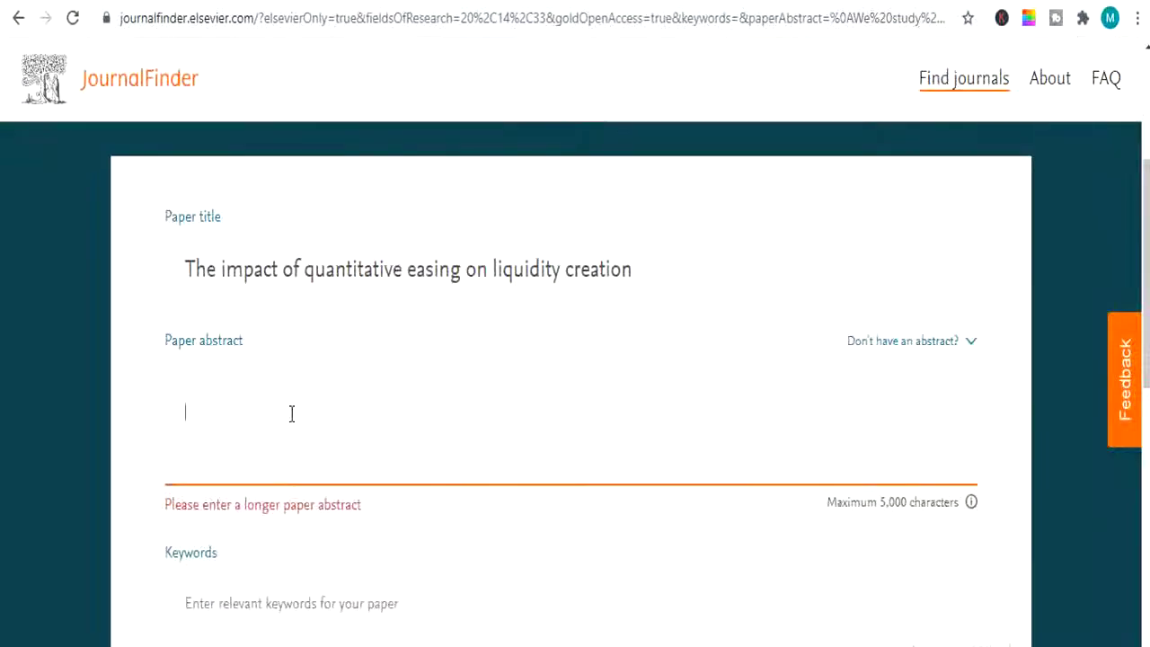
right_click(302, 435)
left_click(360, 283)
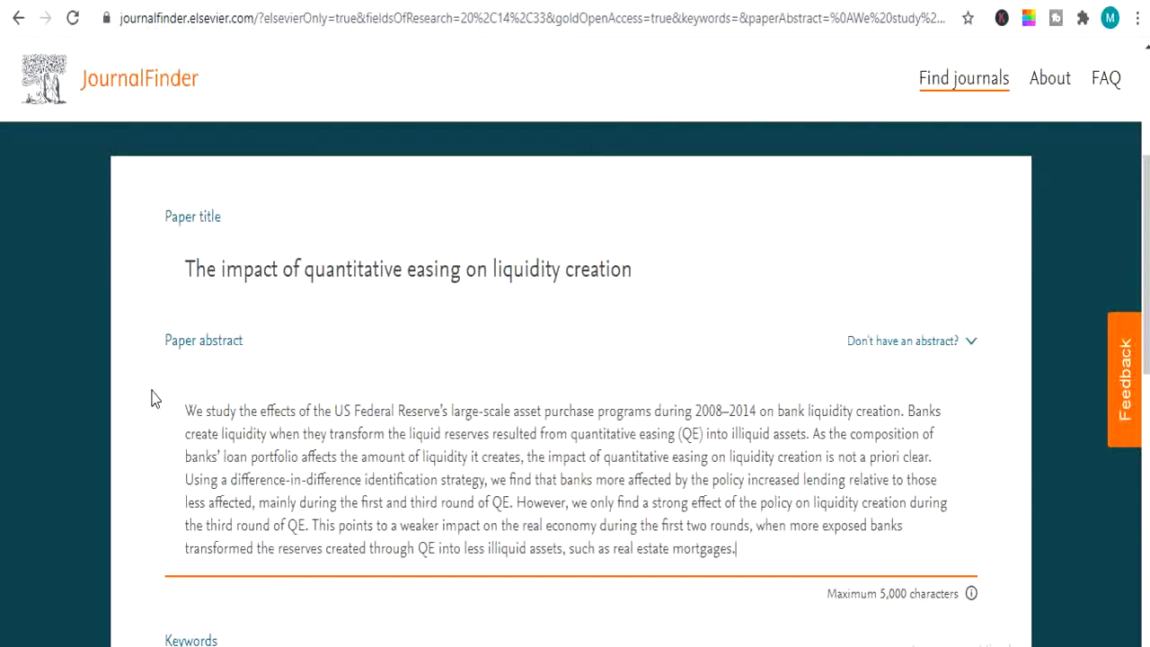
scroll(153, 398, "down", 5)
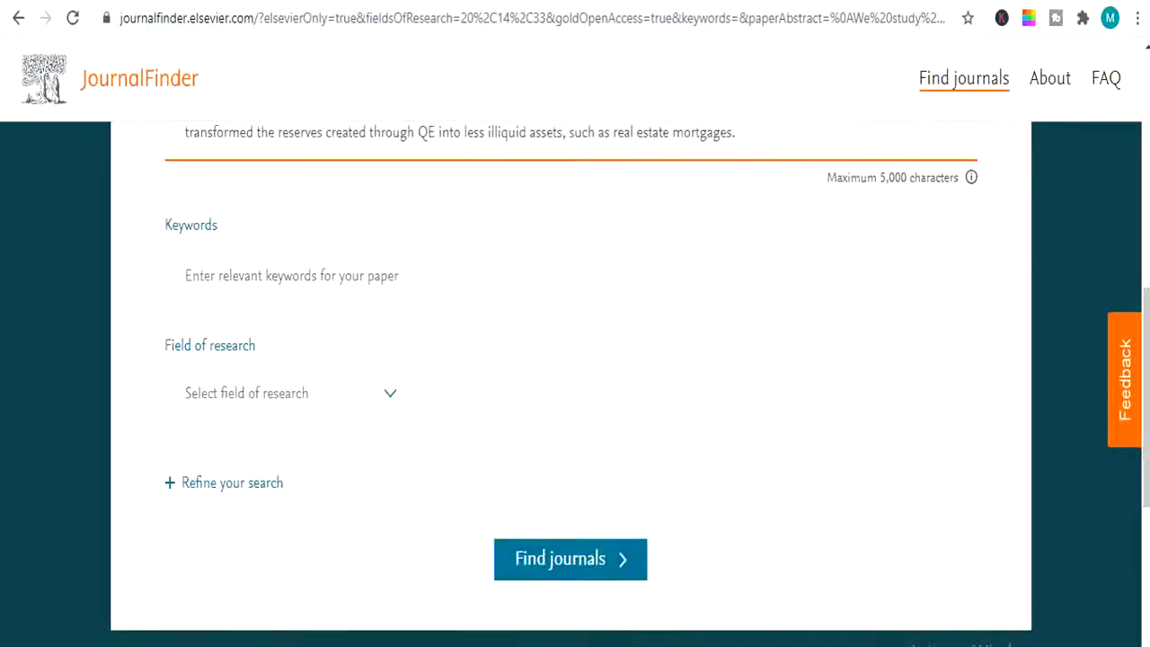
- Copy the keyword line from the Word manuscript
key("alt+Tab")
scroll(314, 552, "down", 1)
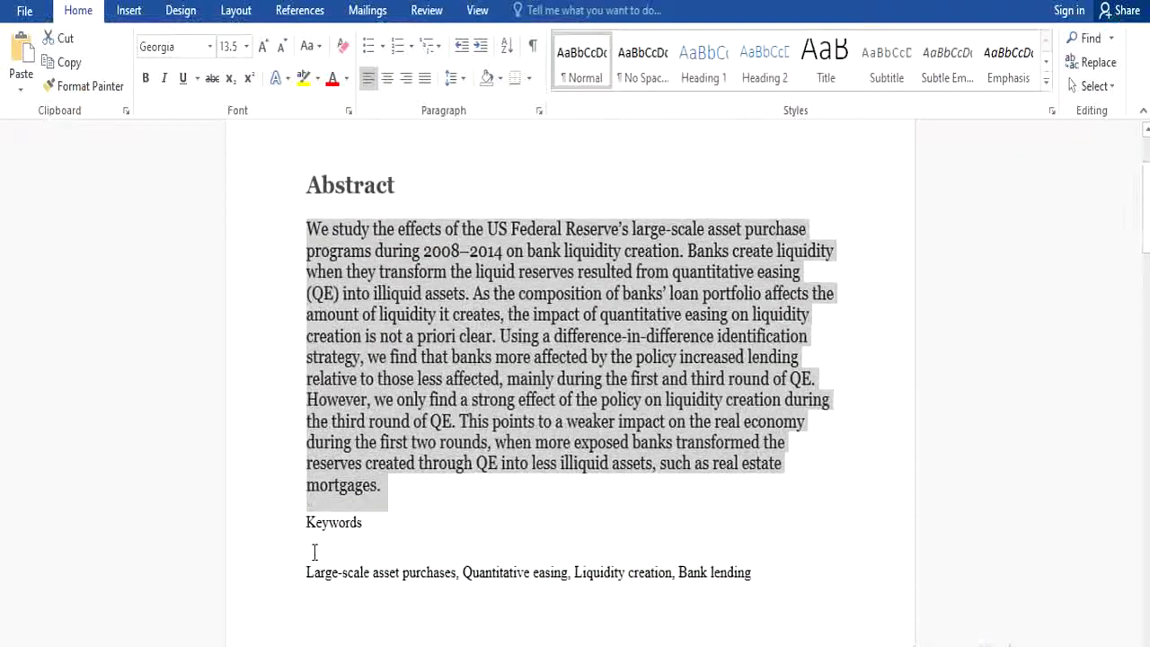
left_click_drag(308, 572, 821, 564)
right_click(744, 578)
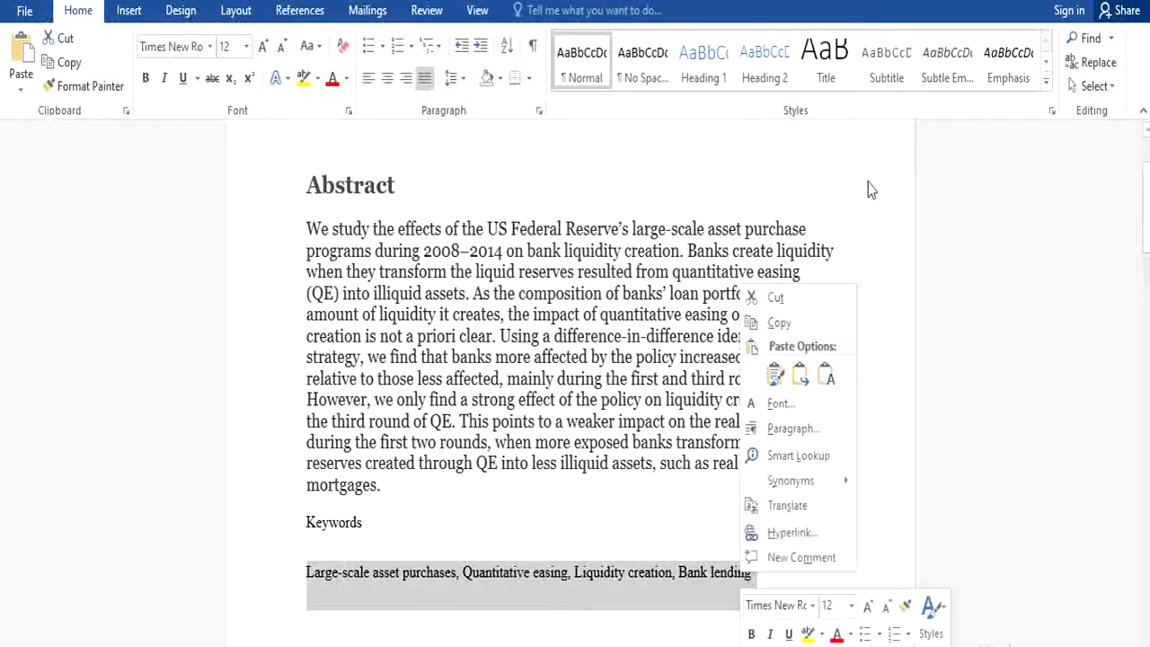
left_click(799, 319)
key("alt+Tab")
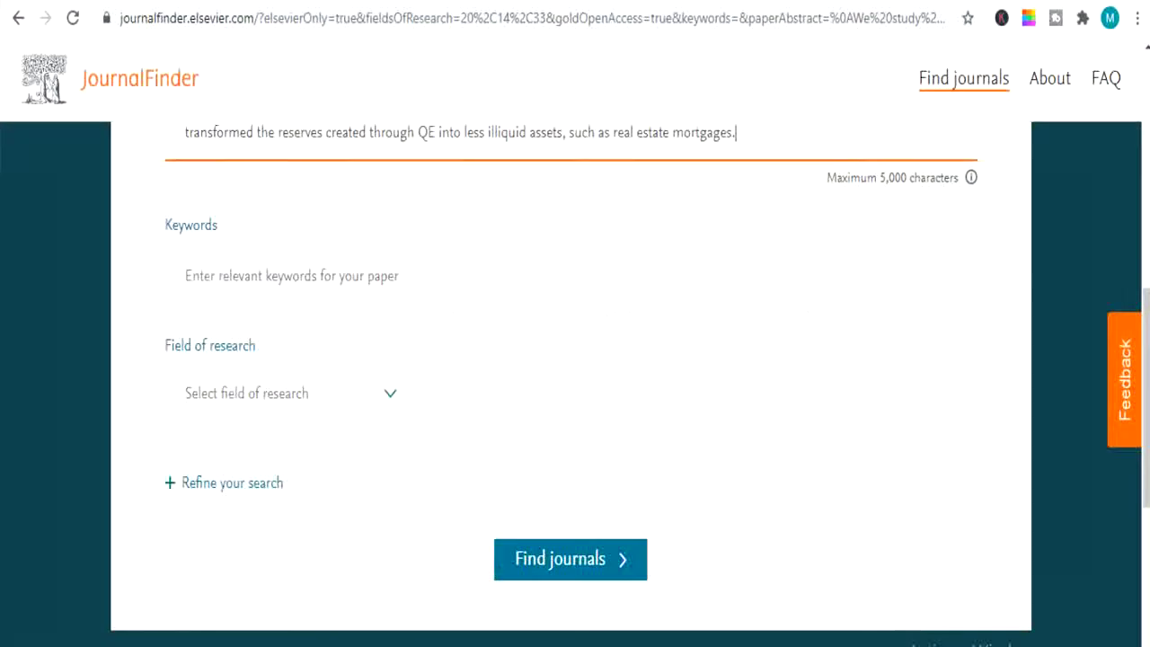
- Try pasting the keyword list into the Keywords field, then switch to the Word review and back
left_click(319, 275)
right_click(319, 276)
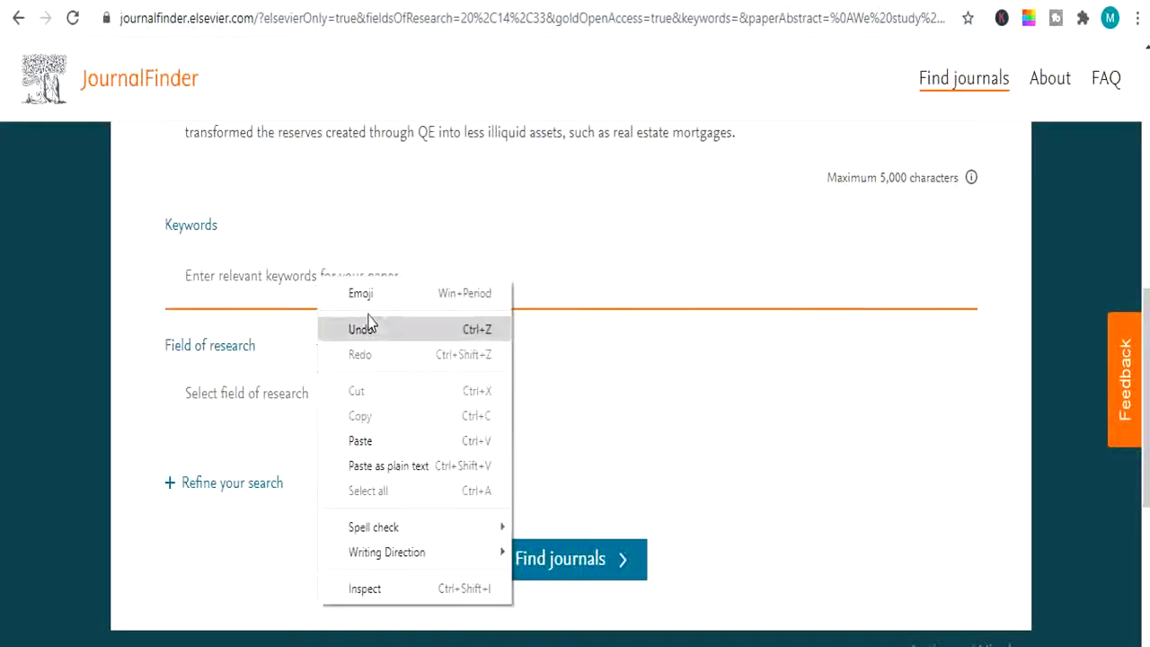
left_click(401, 441)
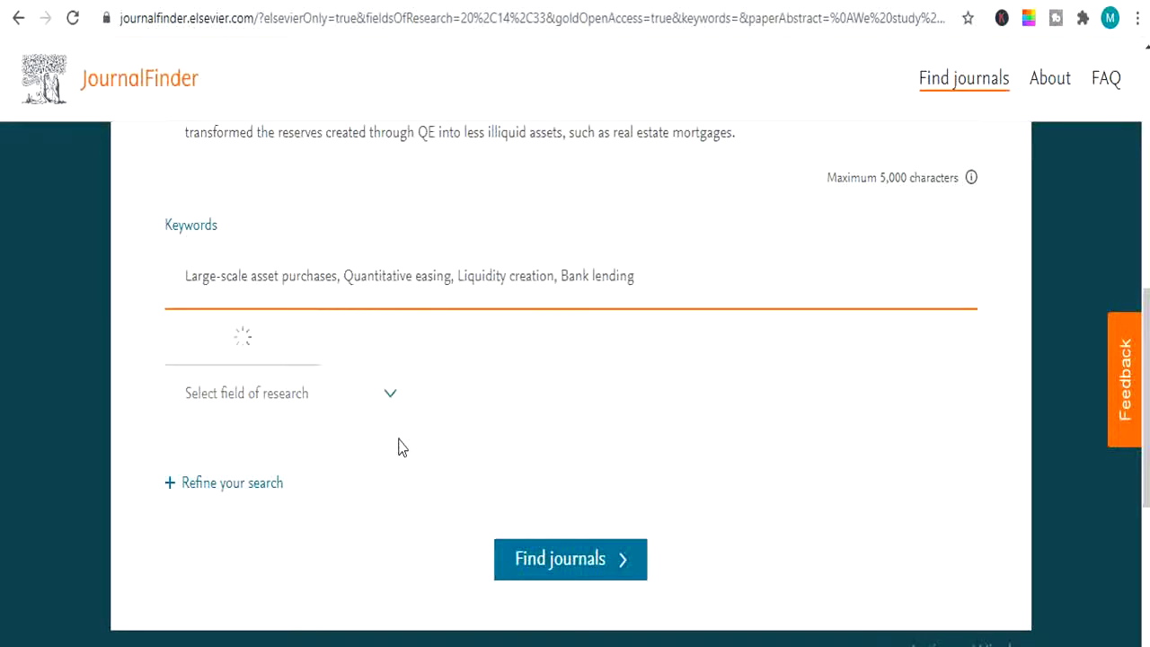
mouse_move(728, 643)
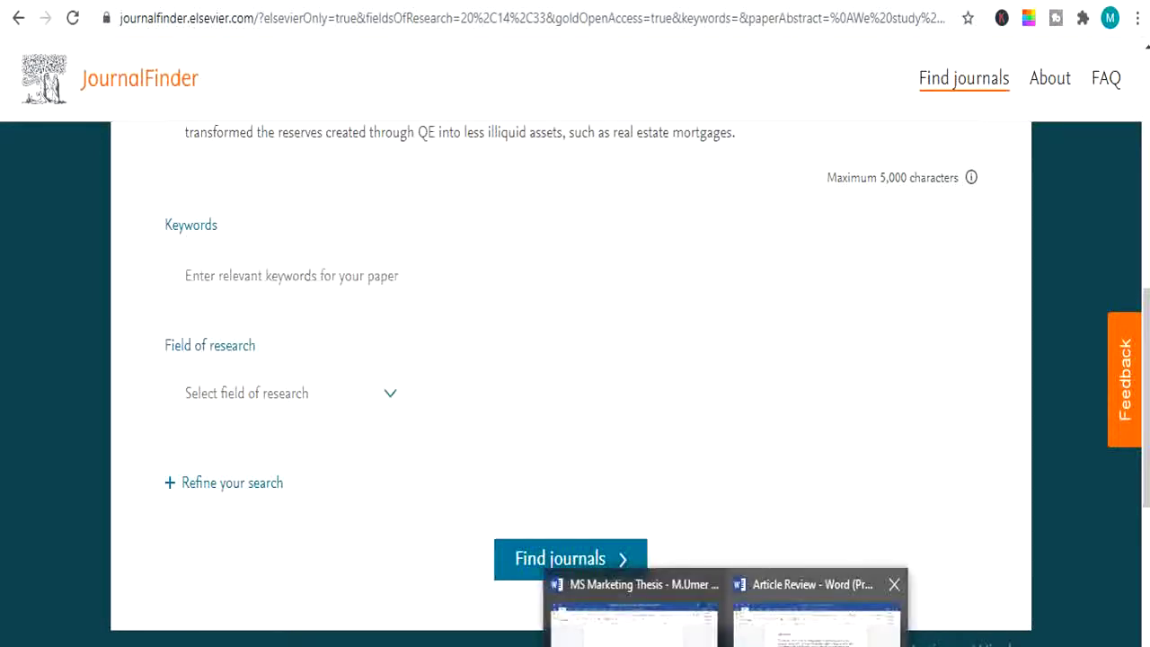
left_click(813, 620)
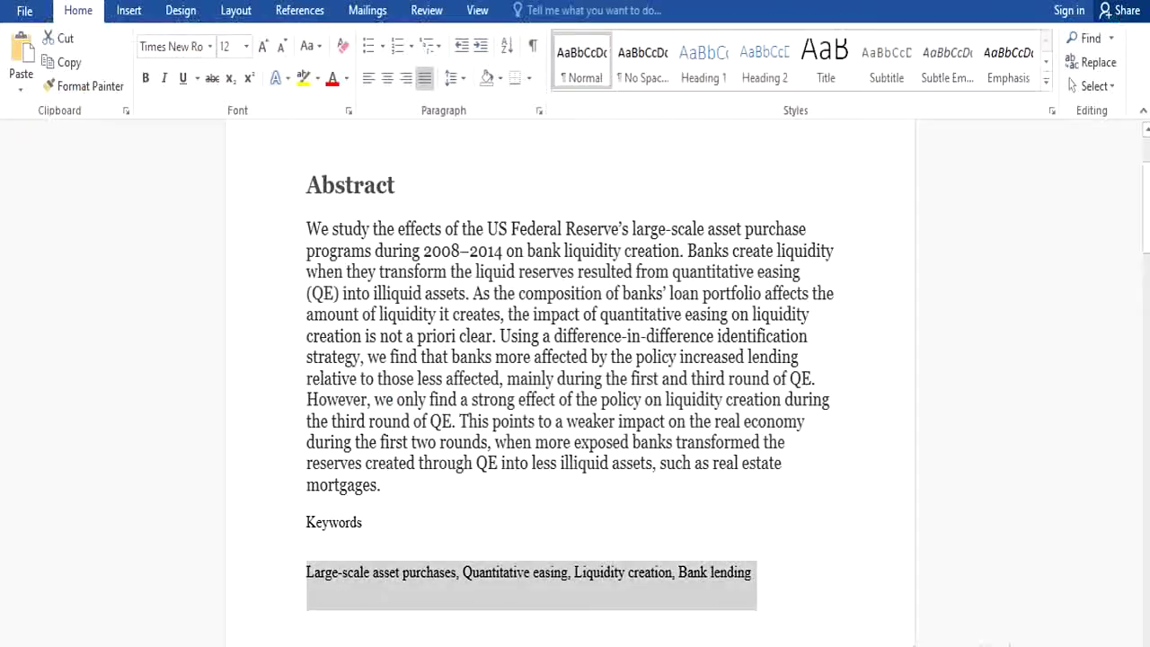
left_click(554, 642)
- Paste 'Large-scale asset purchases, Quantitative easing, Liquidity creation, Bank lending' into the Keywords field
scroll(488, 433, "up", 3)
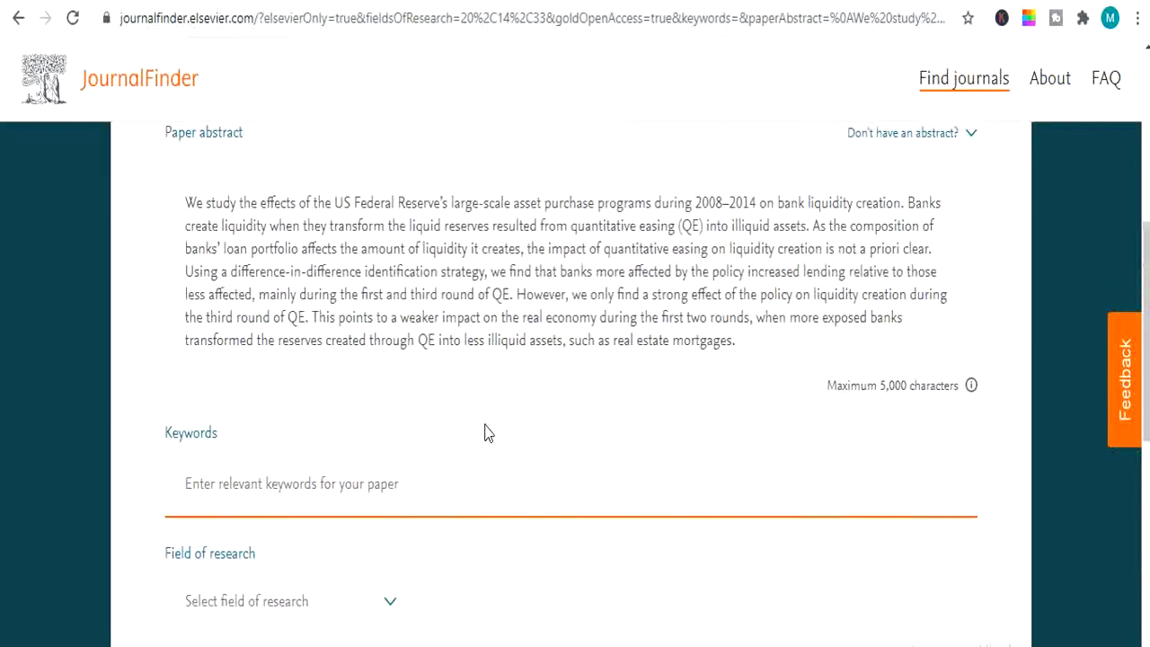
scroll(511, 321, "up", 2)
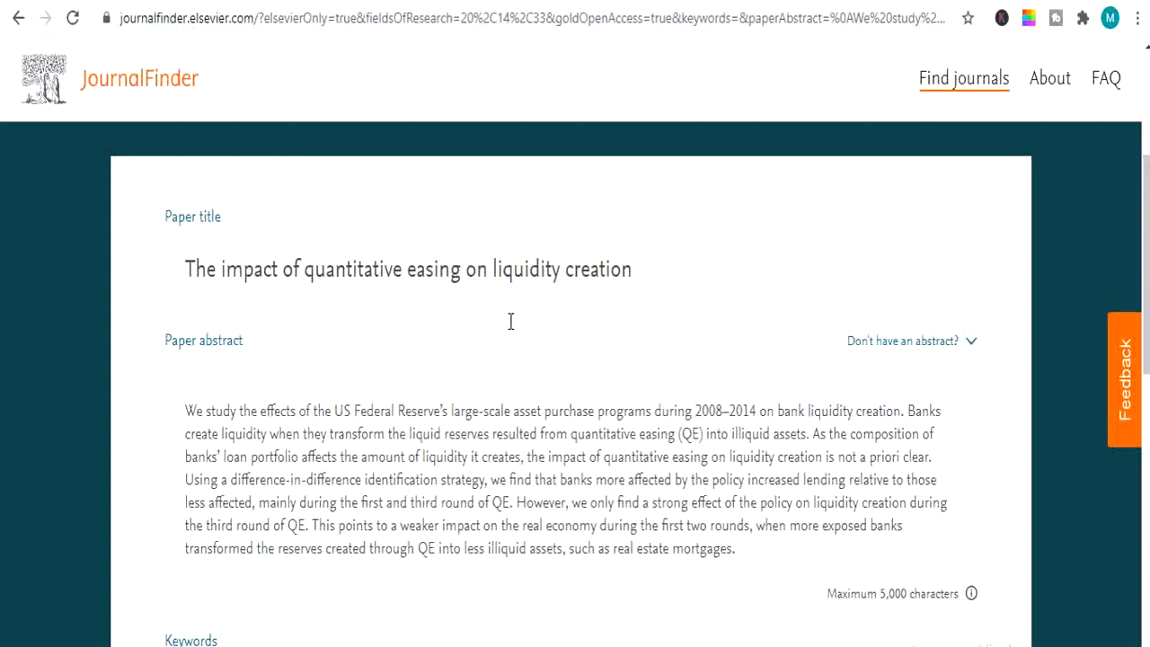
scroll(502, 332, "down", 3)
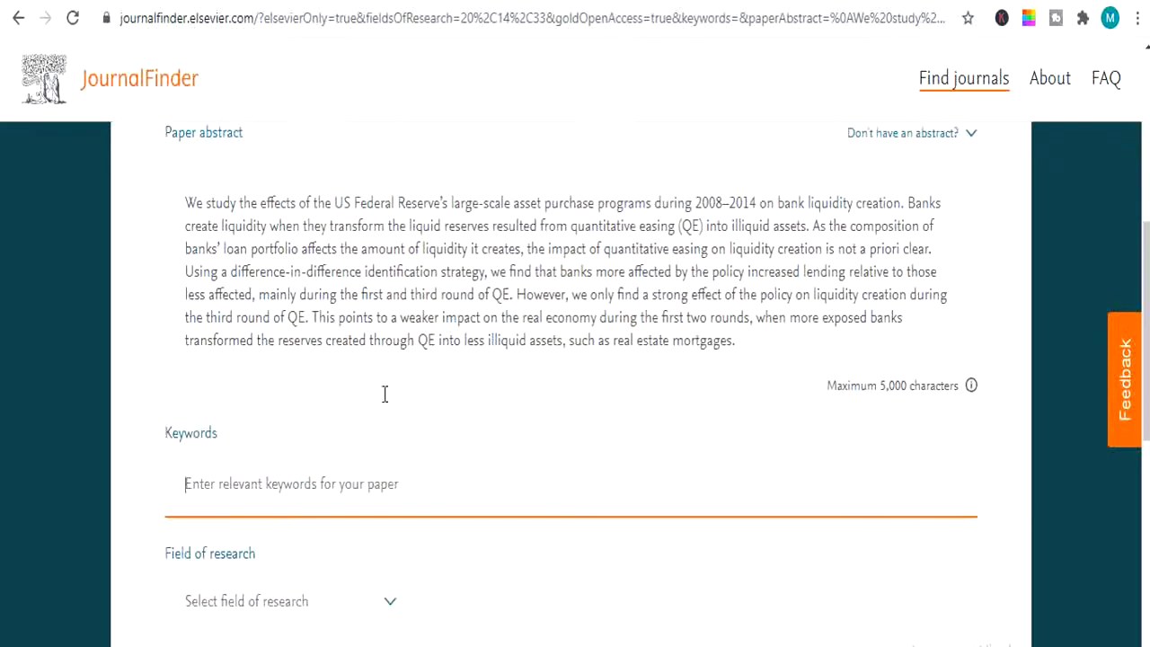
right_click(369, 482)
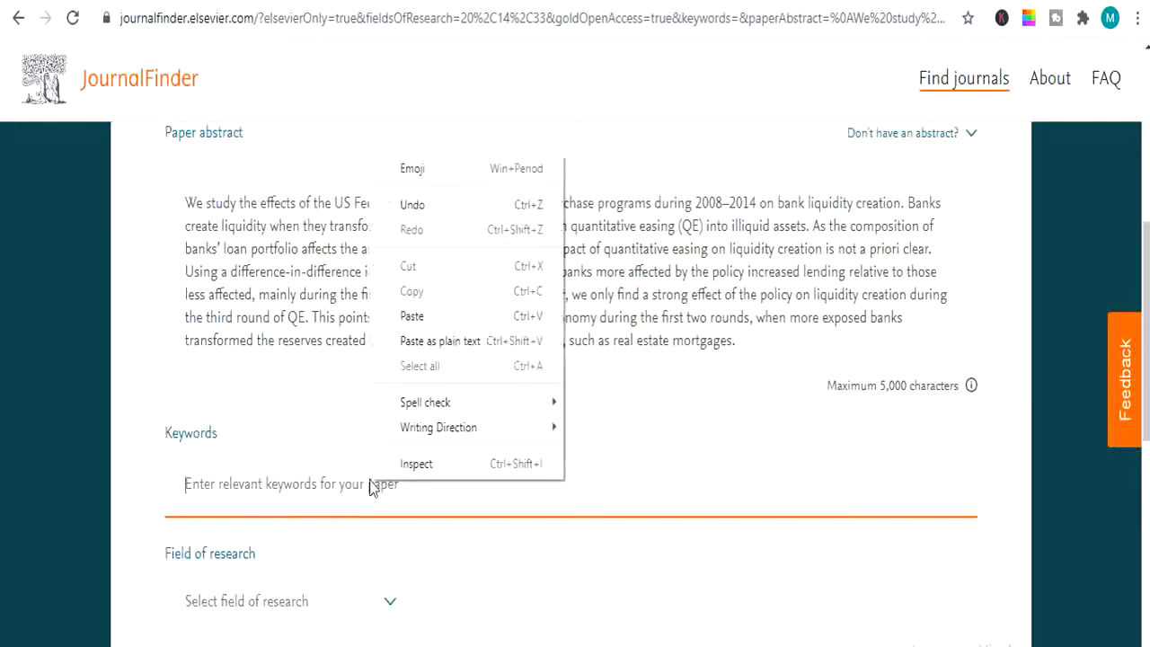
left_click(444, 321)
scroll(633, 572, "down", 3)
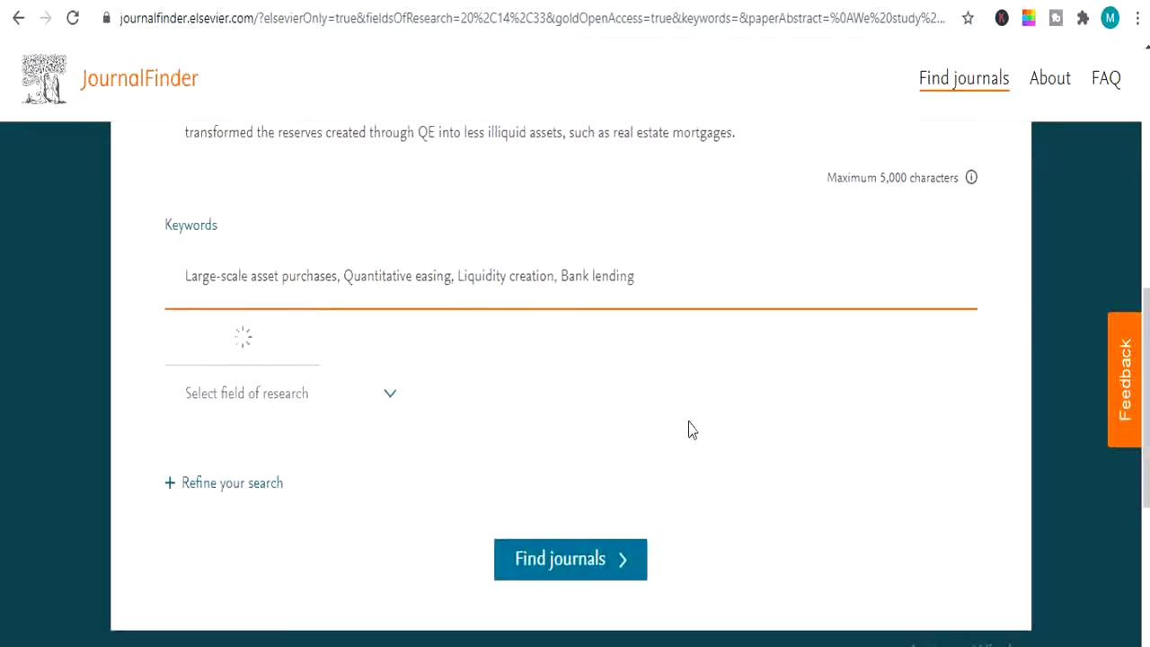
- Pick Economics, Econometrics and Finance under Social Sciences and Humanities as the research field
left_click(393, 399)
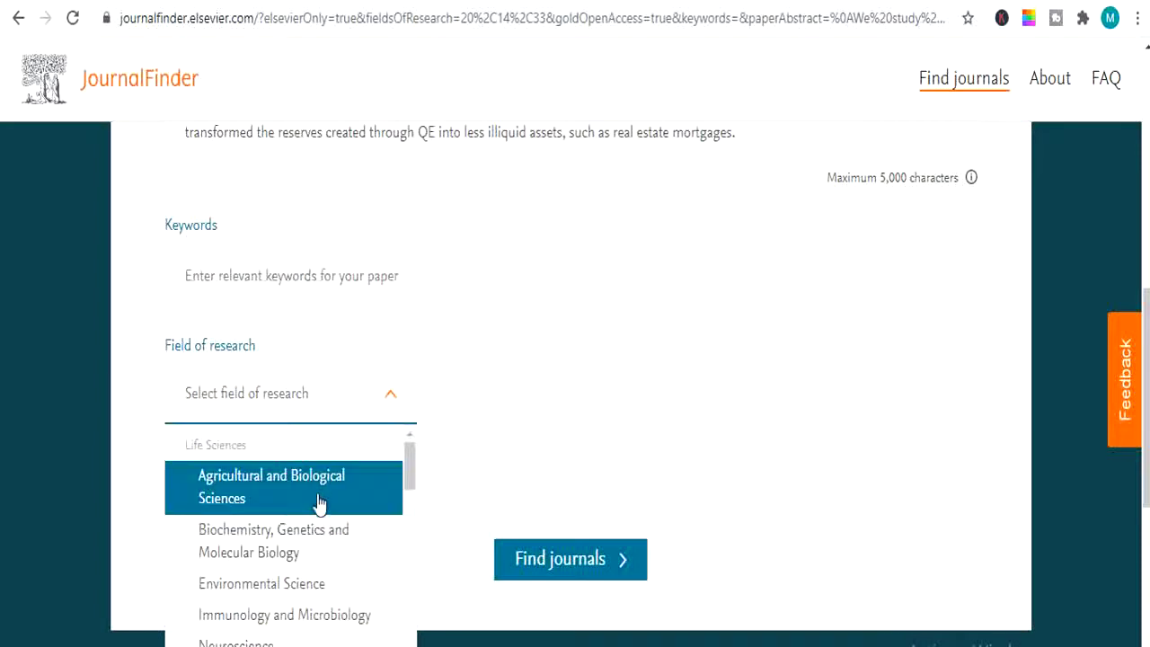
scroll(319, 502, "down", 1)
scroll(319, 501, "down", 3)
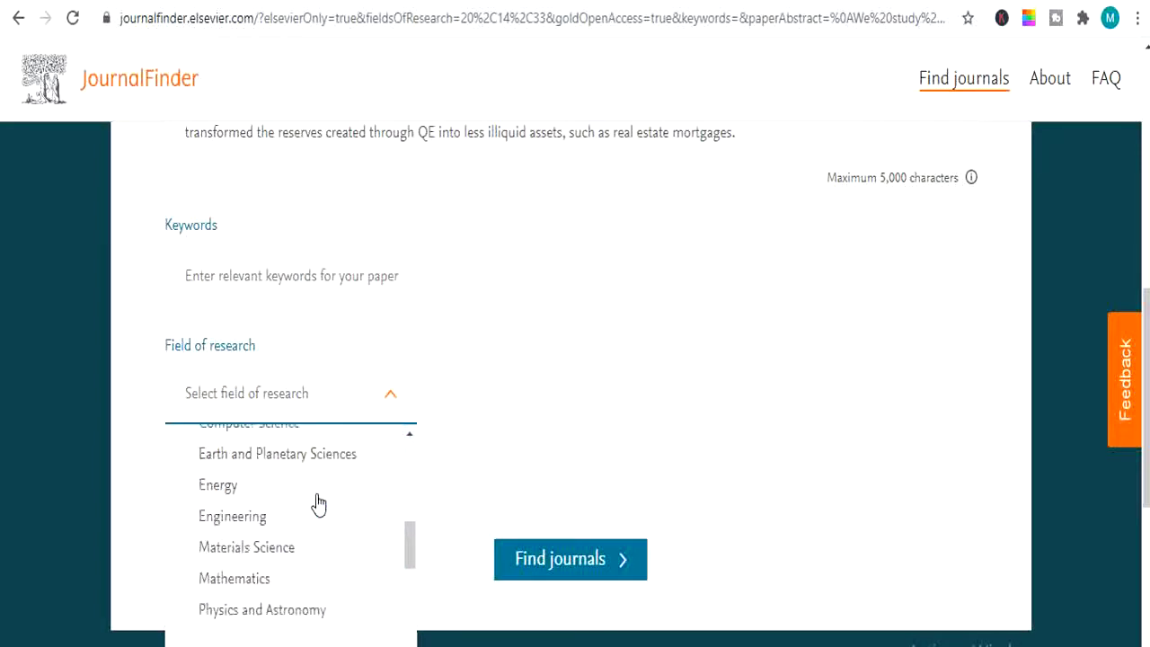
scroll(319, 503, "up", 1)
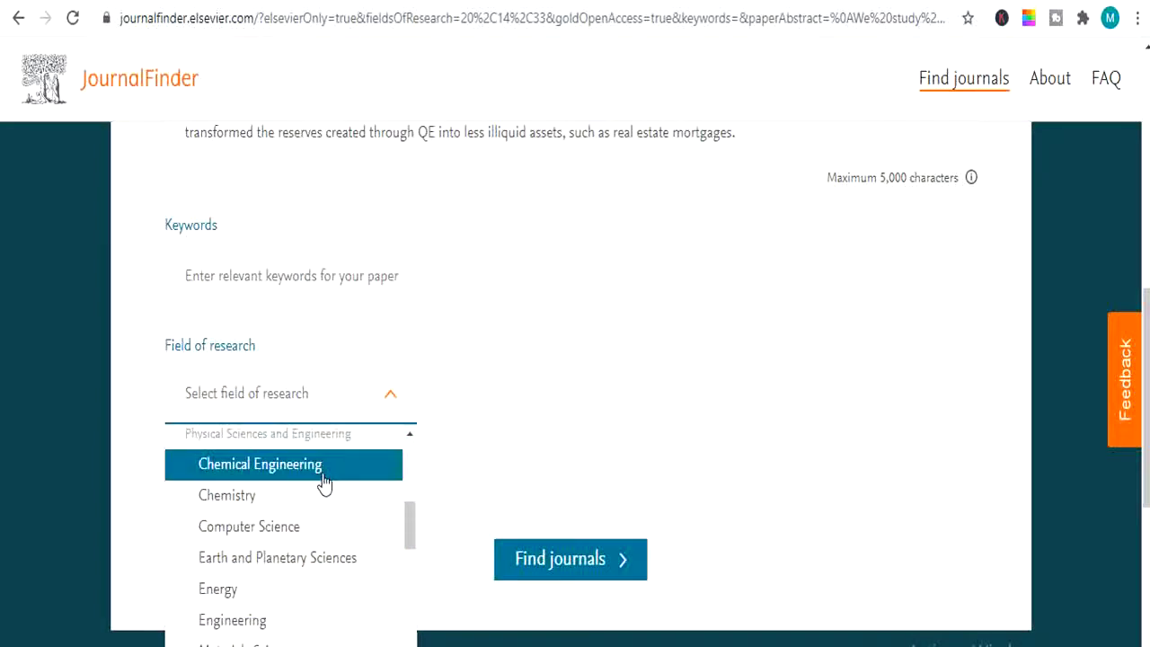
scroll(323, 483, "down", 2)
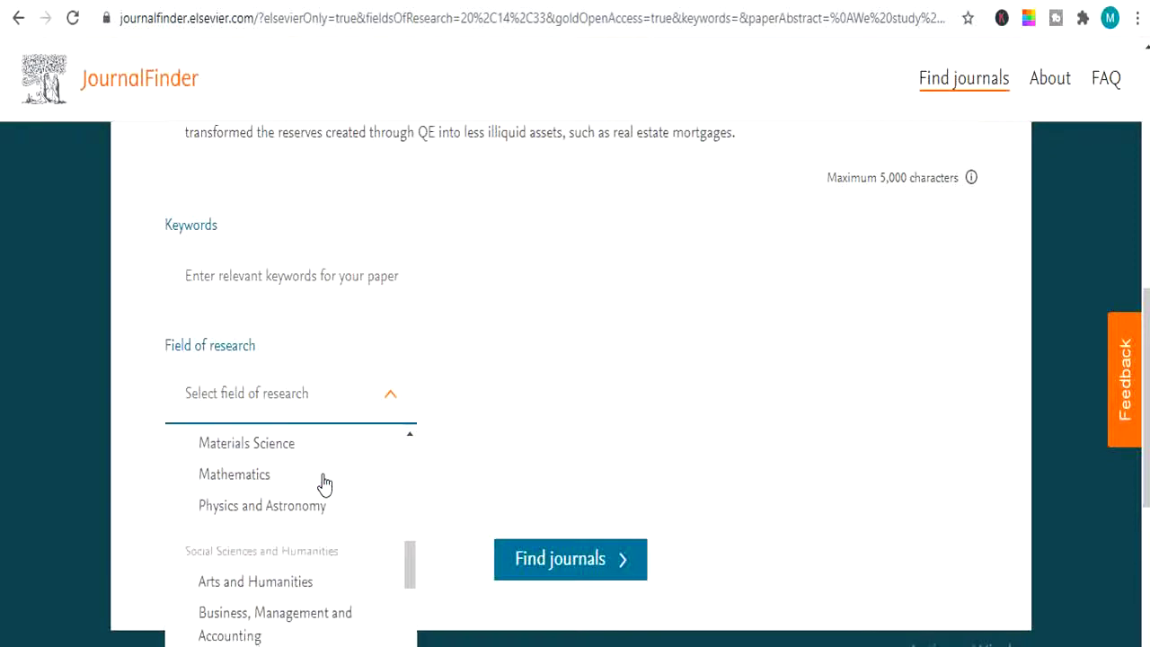
scroll(323, 483, "down", 1)
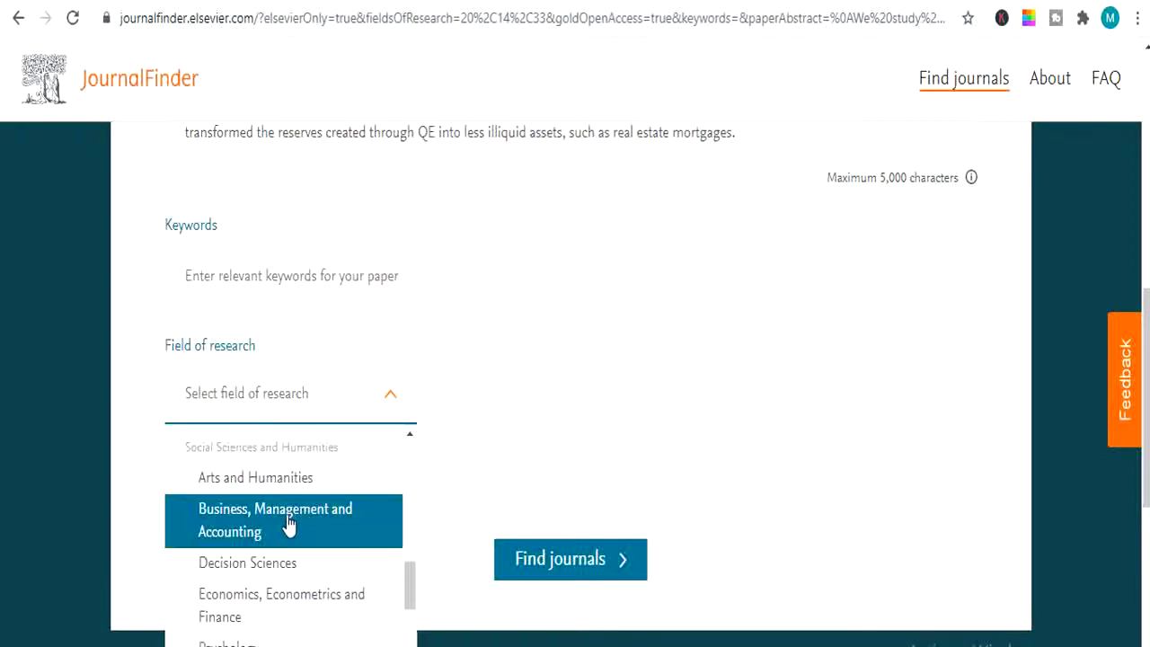
scroll(287, 525, "down", 1)
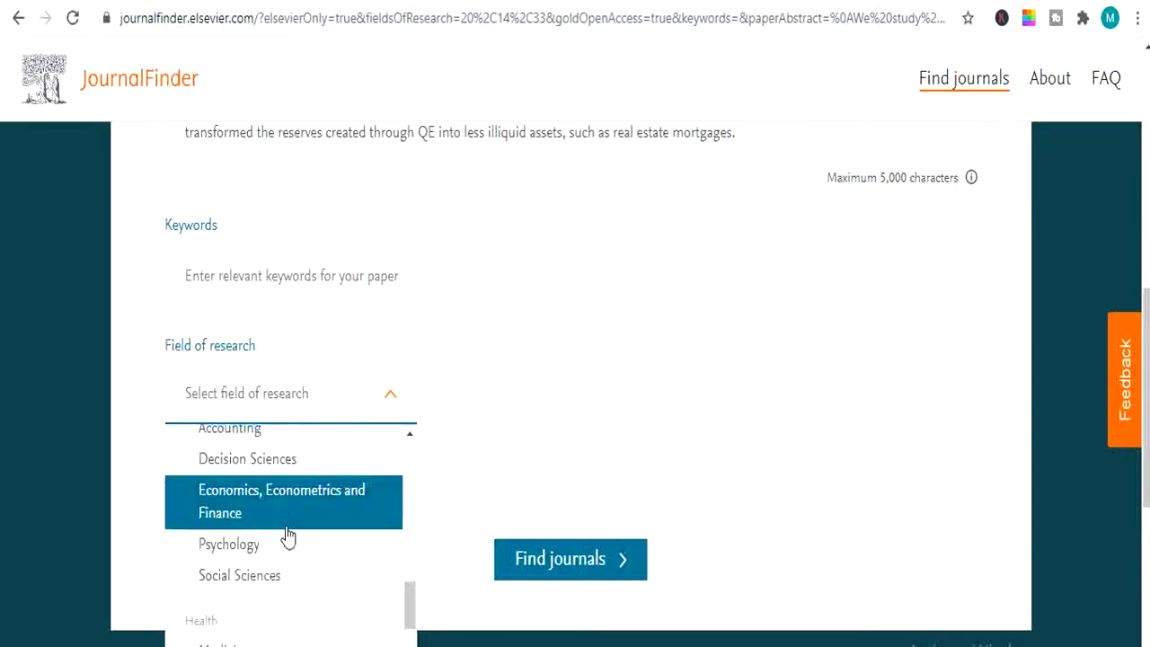
left_click(286, 528)
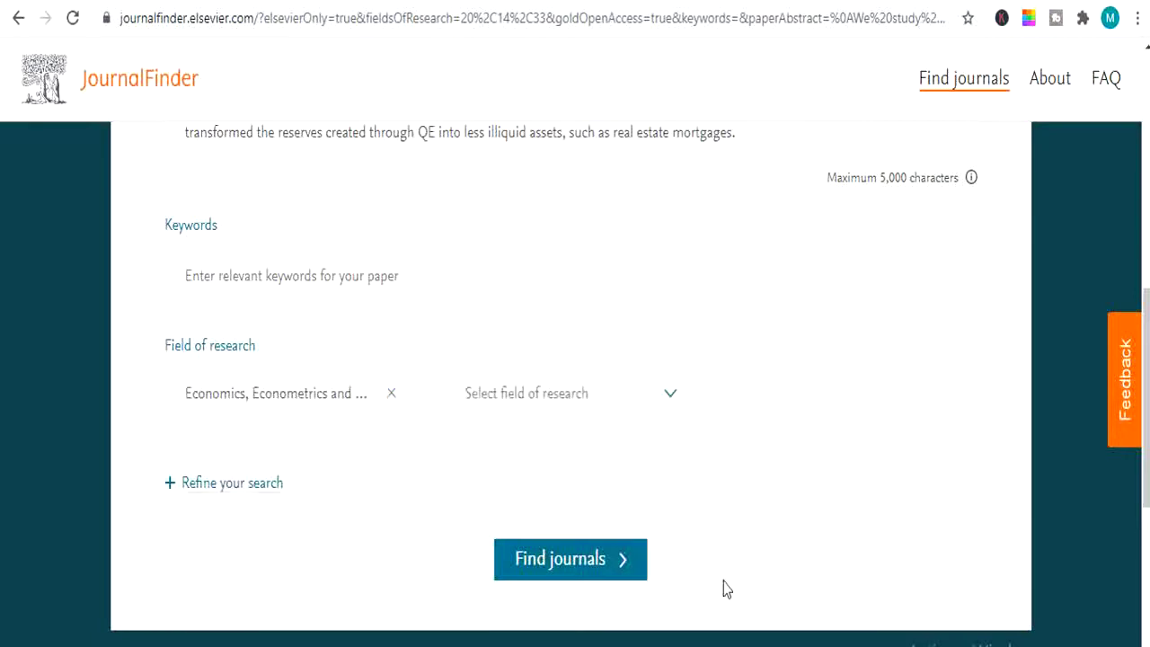
- Run Find journals and scroll down to the Journal of Banking and Finance result
left_click(590, 562)
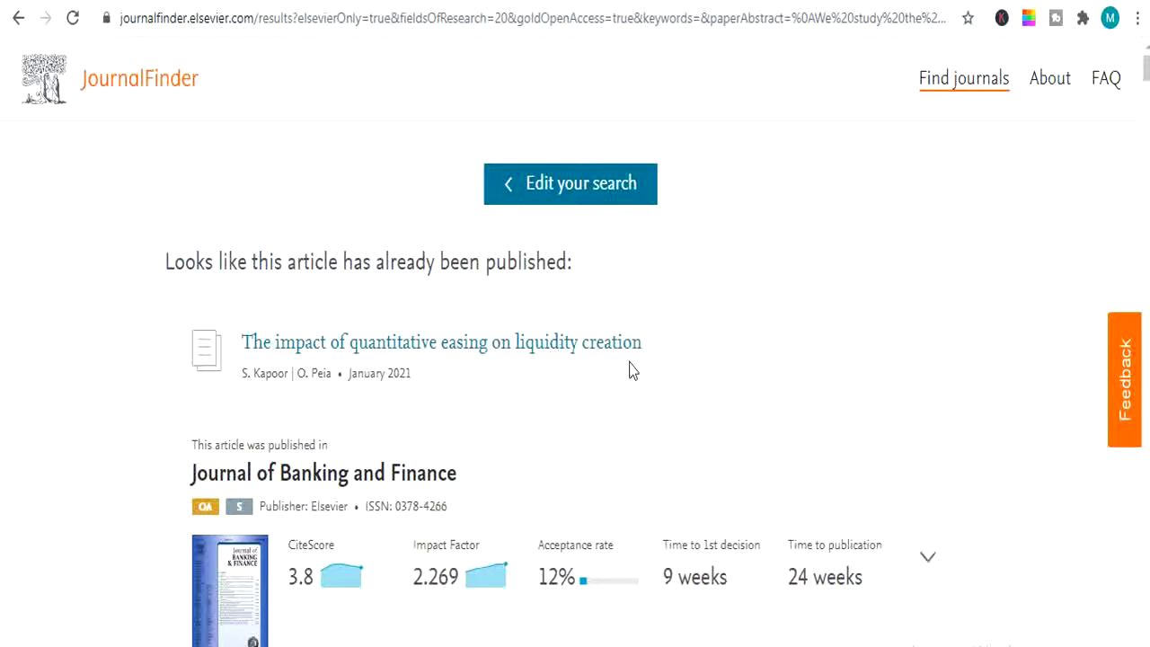
scroll(629, 369, "down", 2)
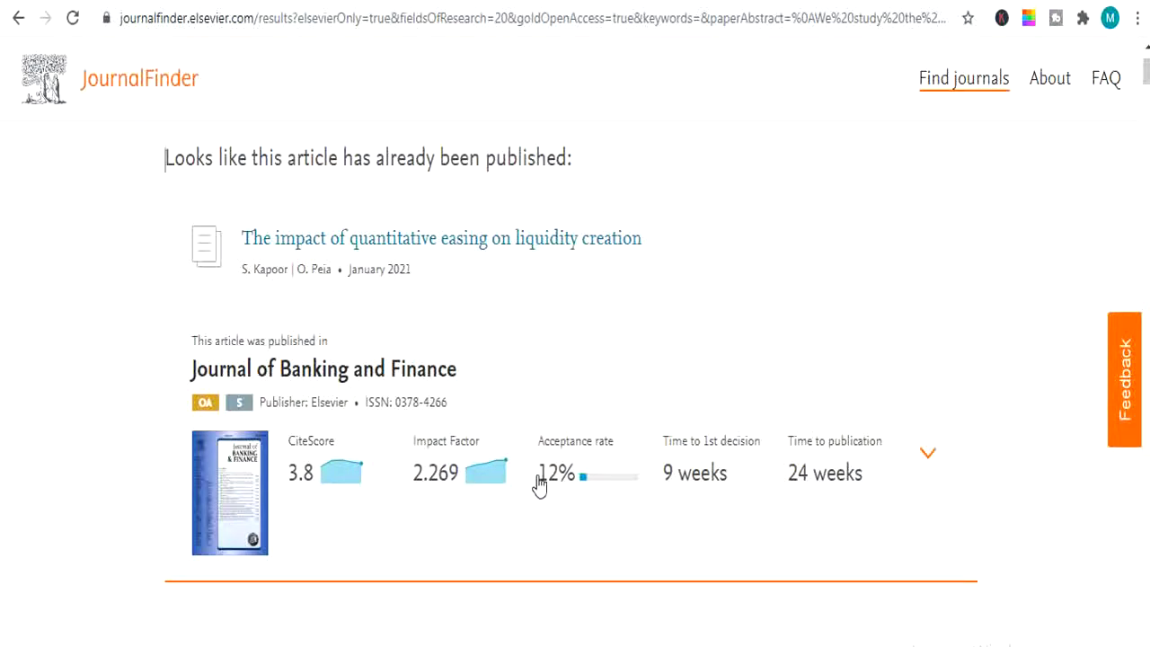
scroll(593, 489, "down", 3)
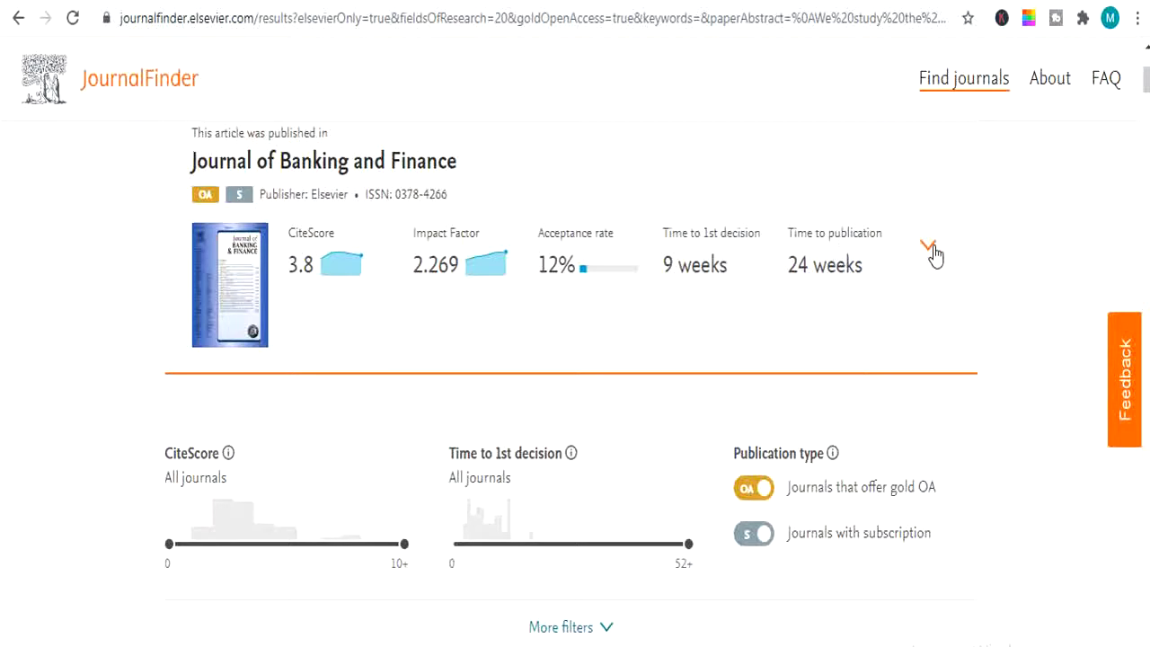
left_click(932, 253)
scroll(913, 350, "down", 1)
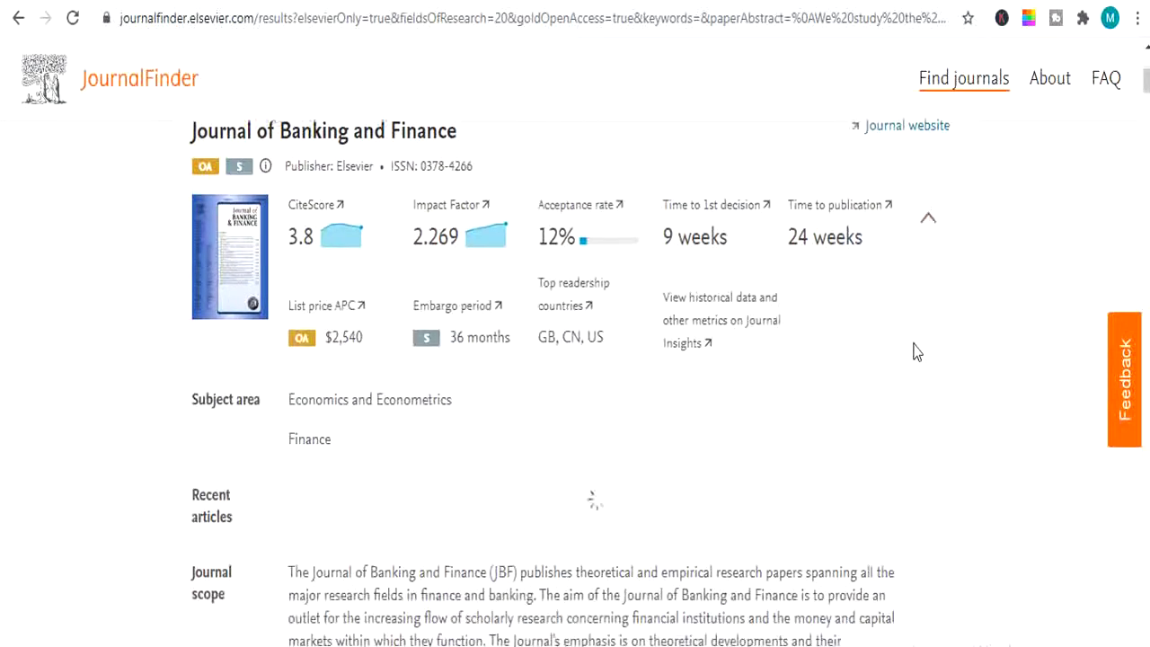
scroll(911, 353, "down", 2)
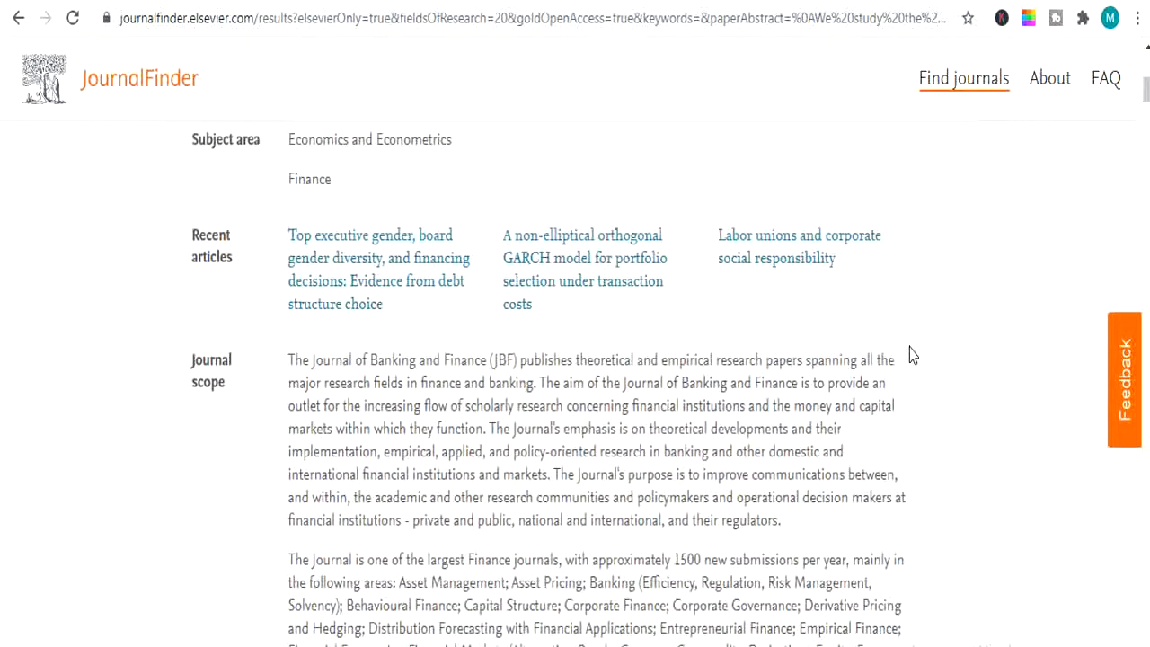
scroll(909, 347, "down", 2)
scroll(908, 347, "up", 2)
scroll(410, 292, "down", 2)
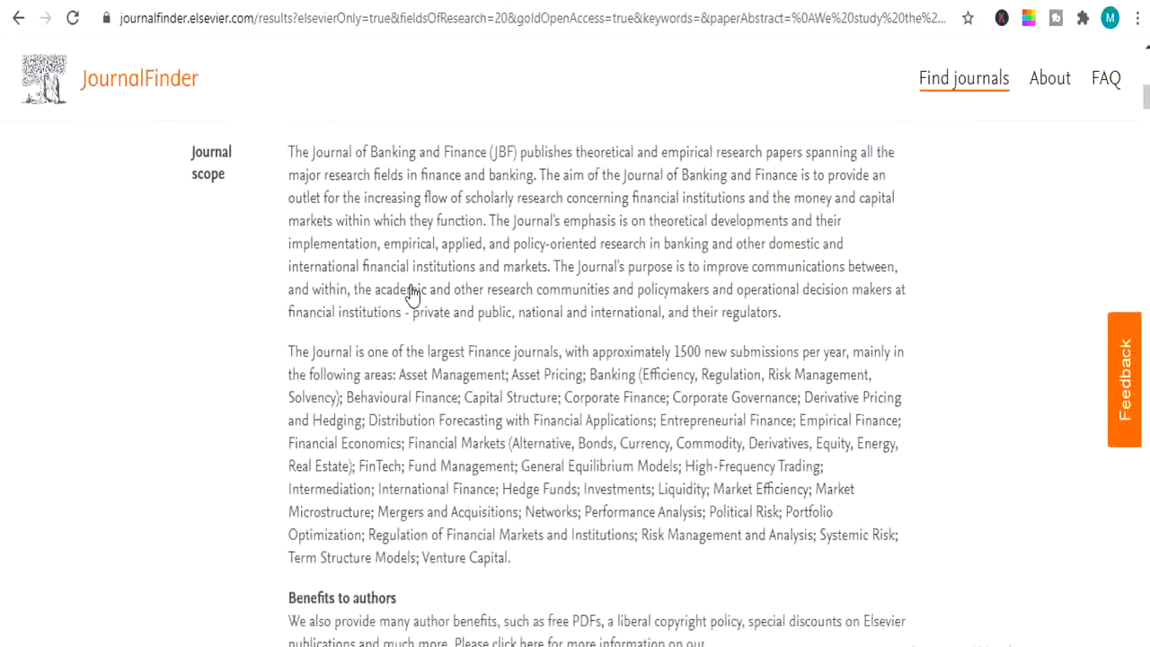
scroll(410, 292, "down", 5)
scroll(410, 288, "down", 3)
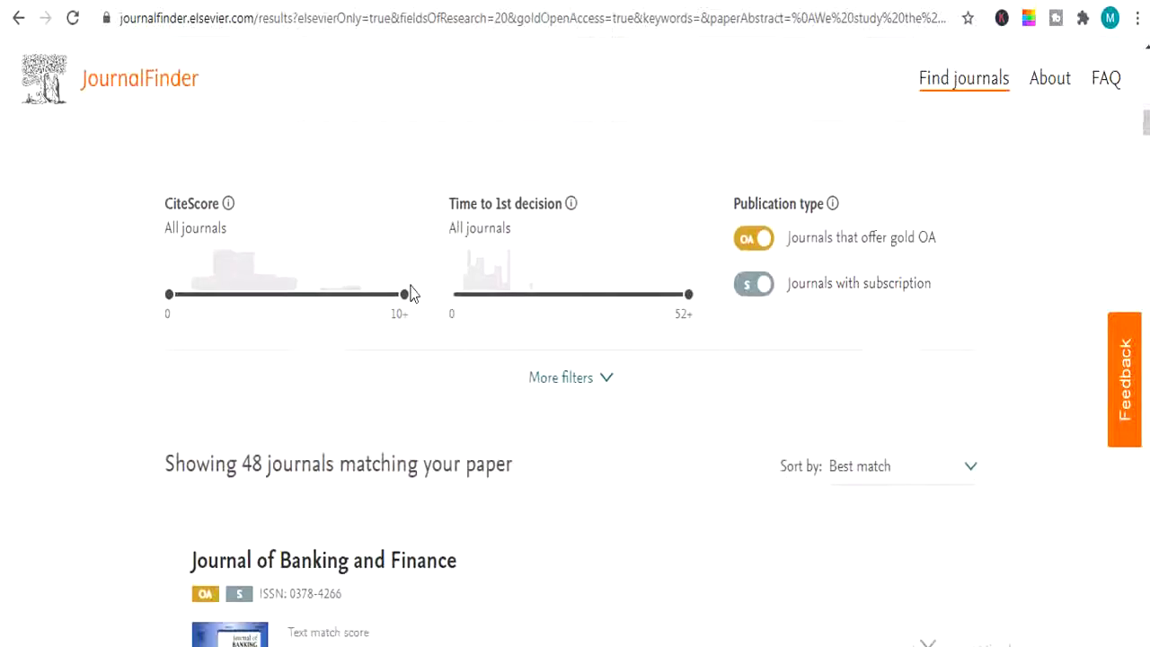
scroll(410, 290, "down", 2)
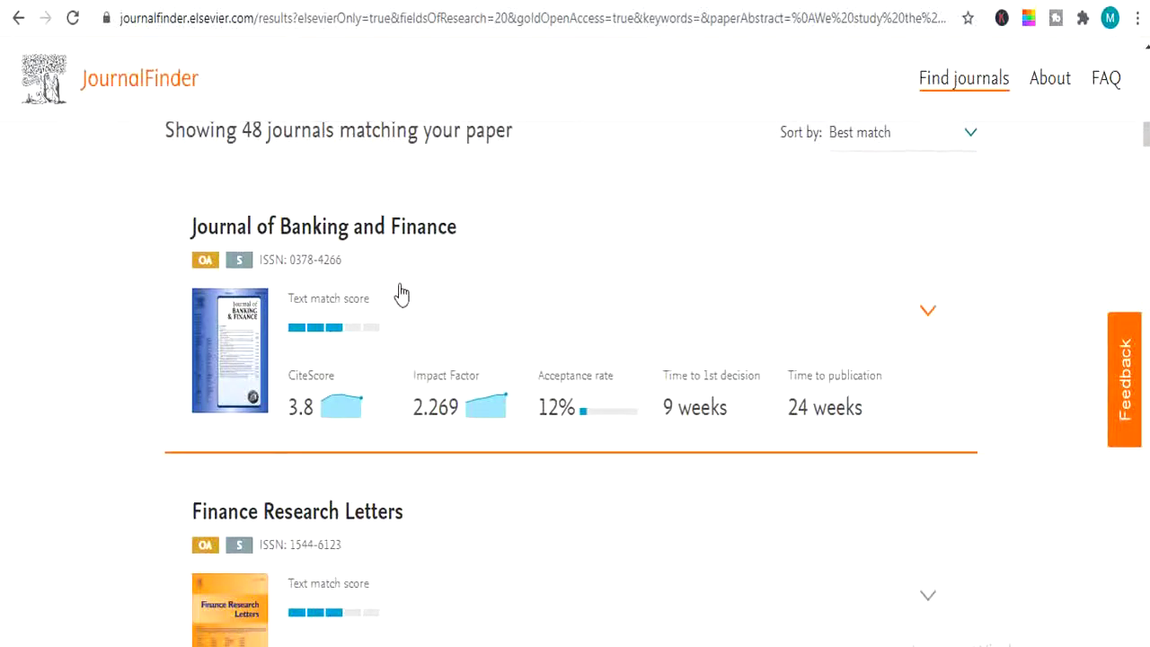
scroll(398, 290, "down", 3)
scroll(399, 292, "down", 7)
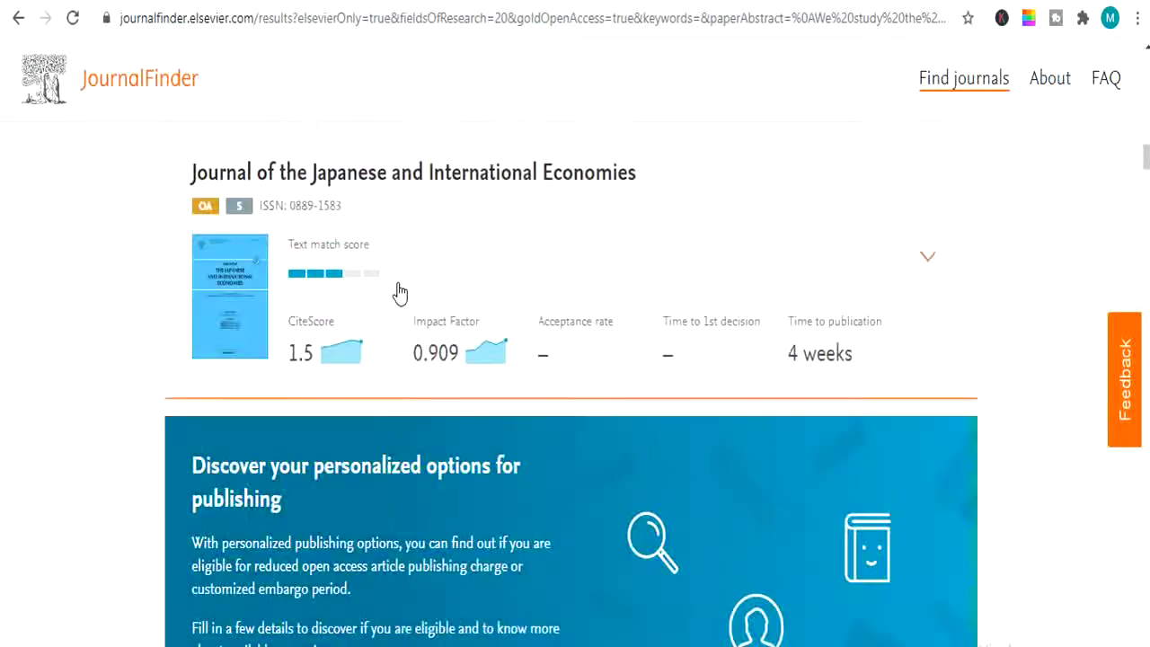
scroll(400, 294, "down", 1)
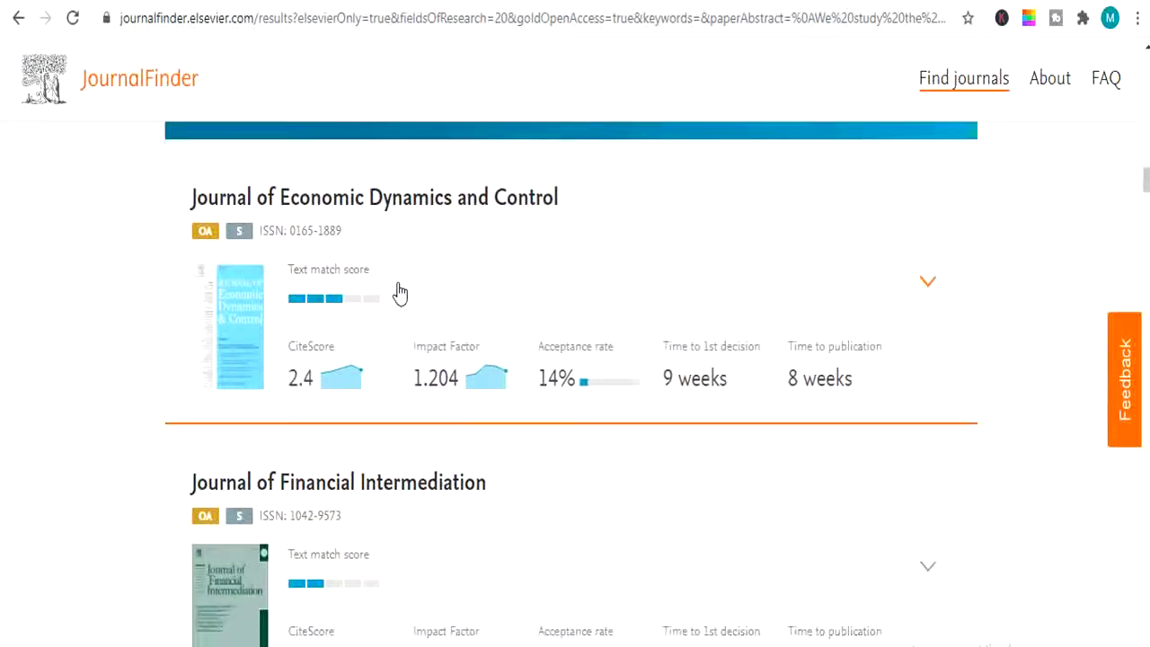
scroll(400, 294, "down", 1)
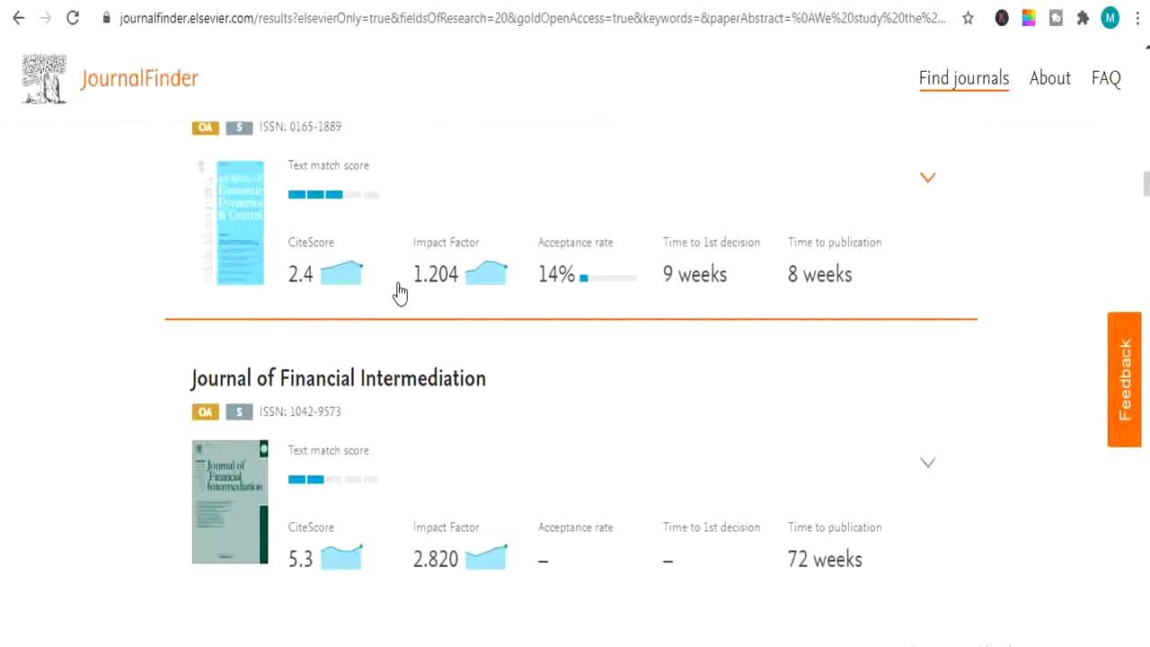
scroll(400, 294, "down", 3)
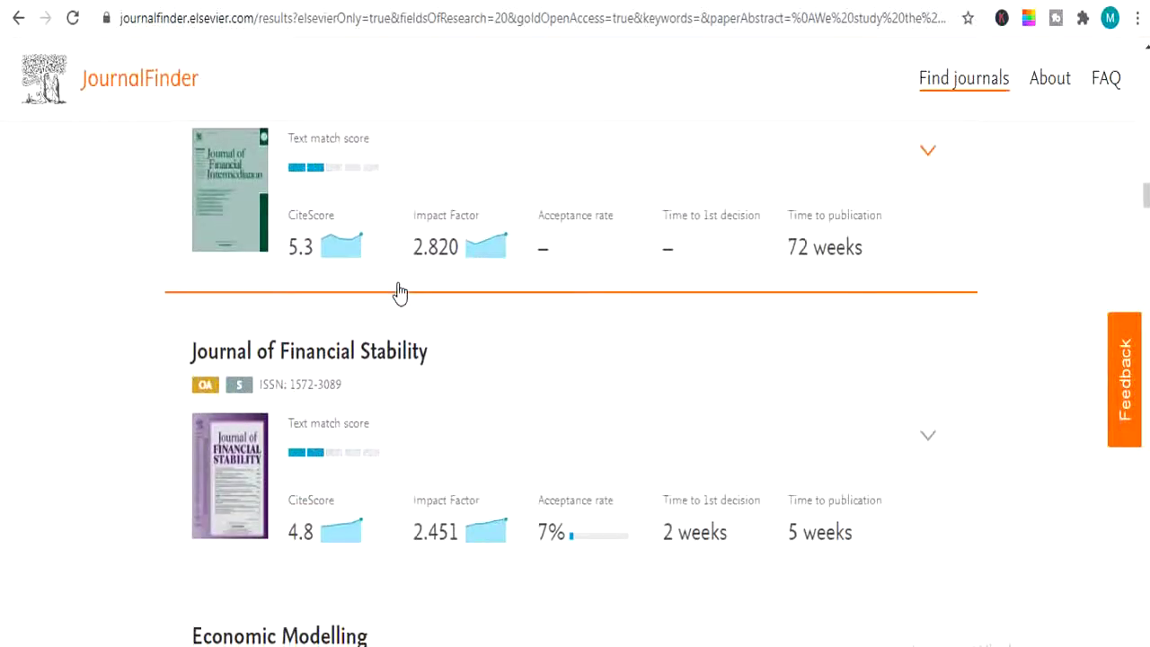
scroll(399, 294, "down", 1)
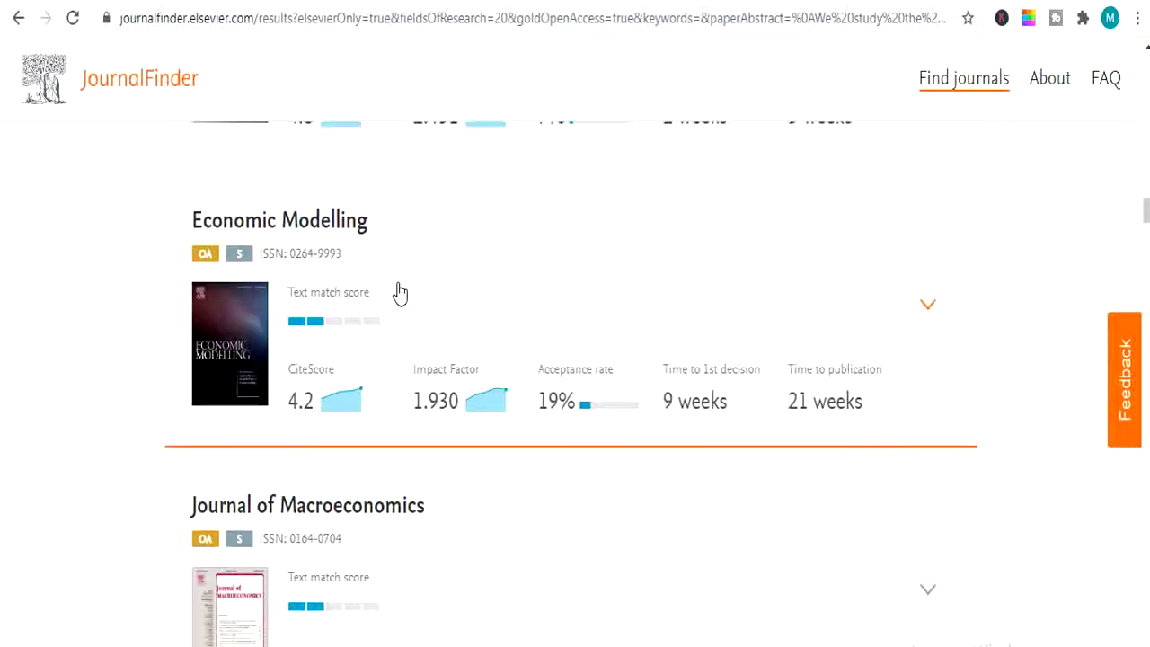
scroll(399, 293, "down", 3)
scroll(400, 293, "down", 6)
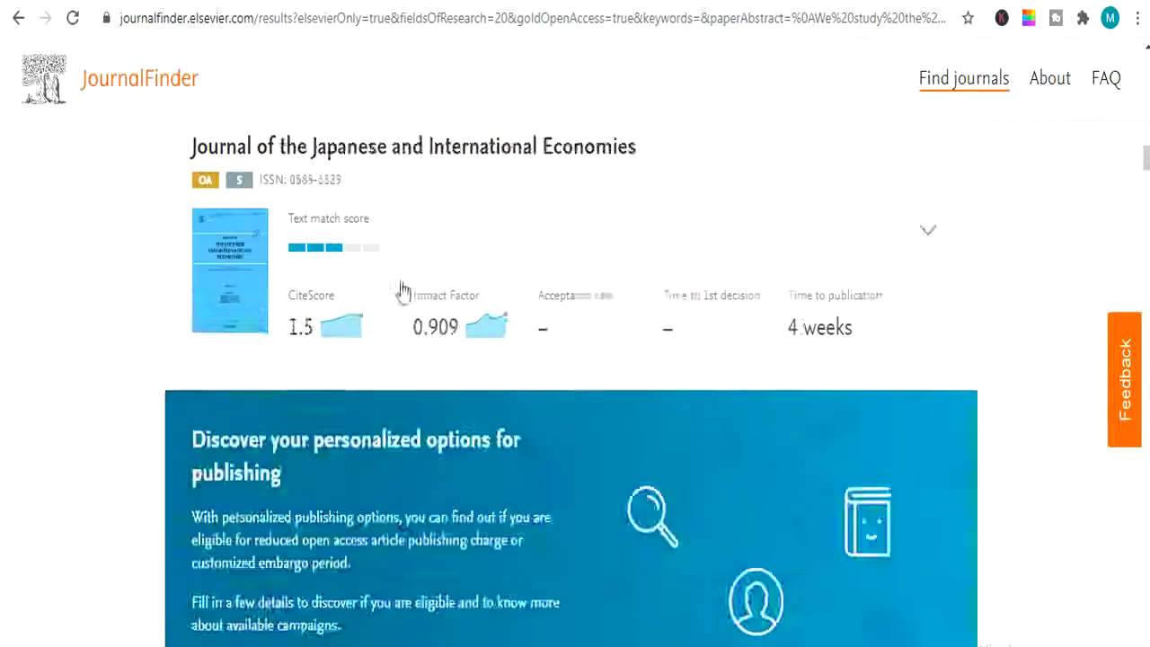